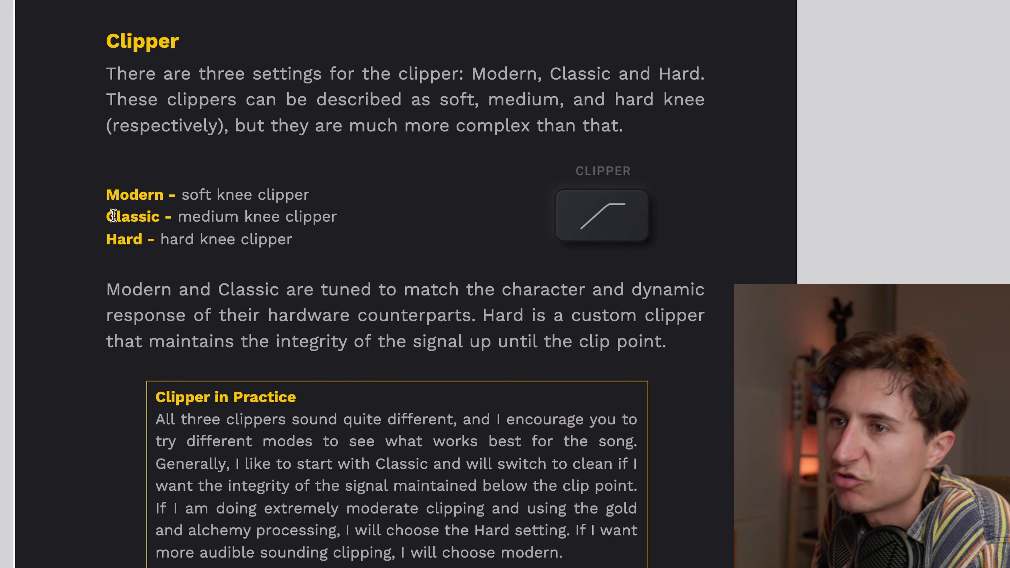
# - Read the manual's sections on the clipper modes, turning the clipper off, the clip ceiling and Gold processing
pyautogui.scroll(-10, 164, 338)
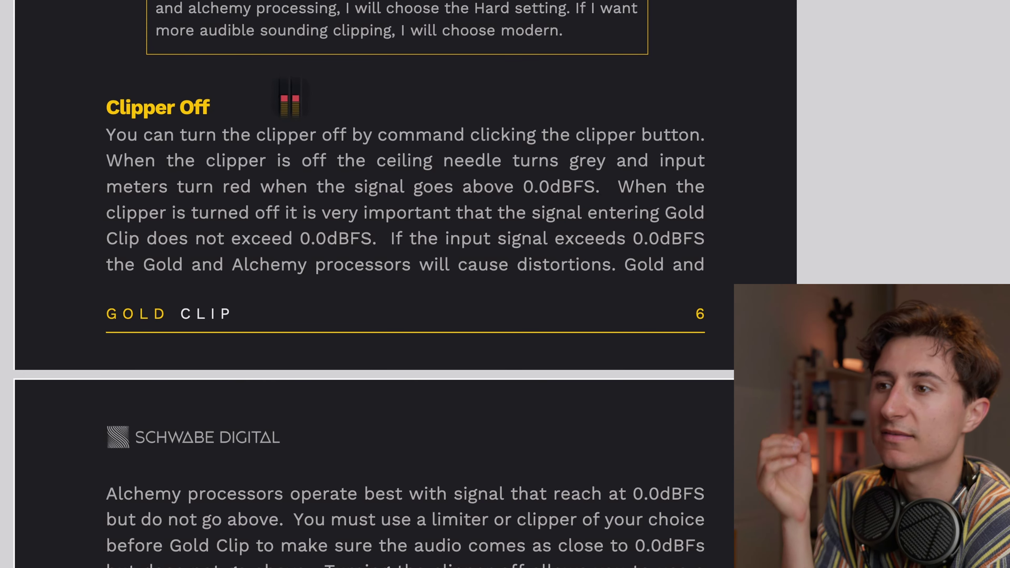
pyautogui.scroll(-7, 406, 279)
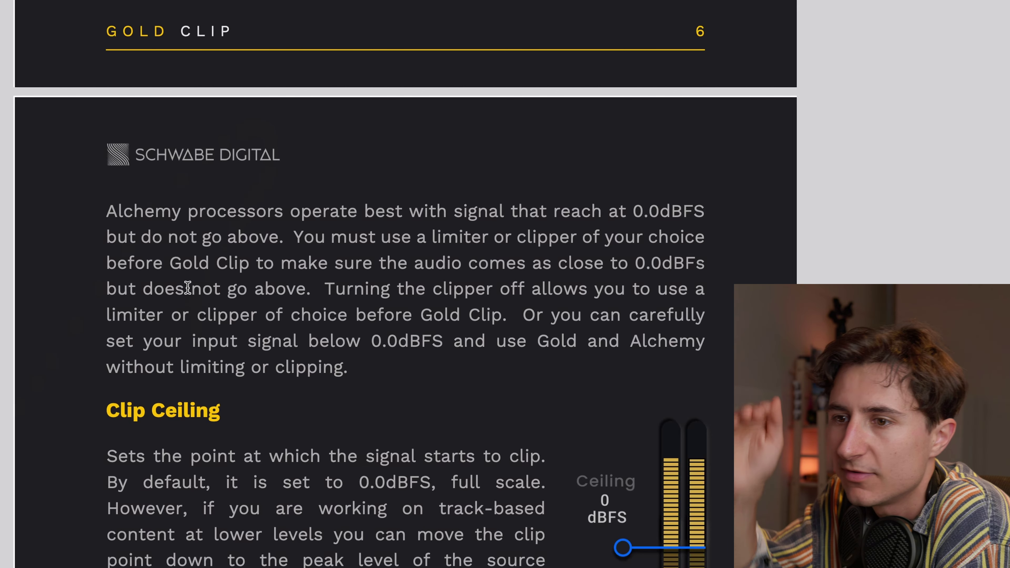
pyautogui.scroll(-10, 863, 259)
pyautogui.scroll(-1, 863, 259)
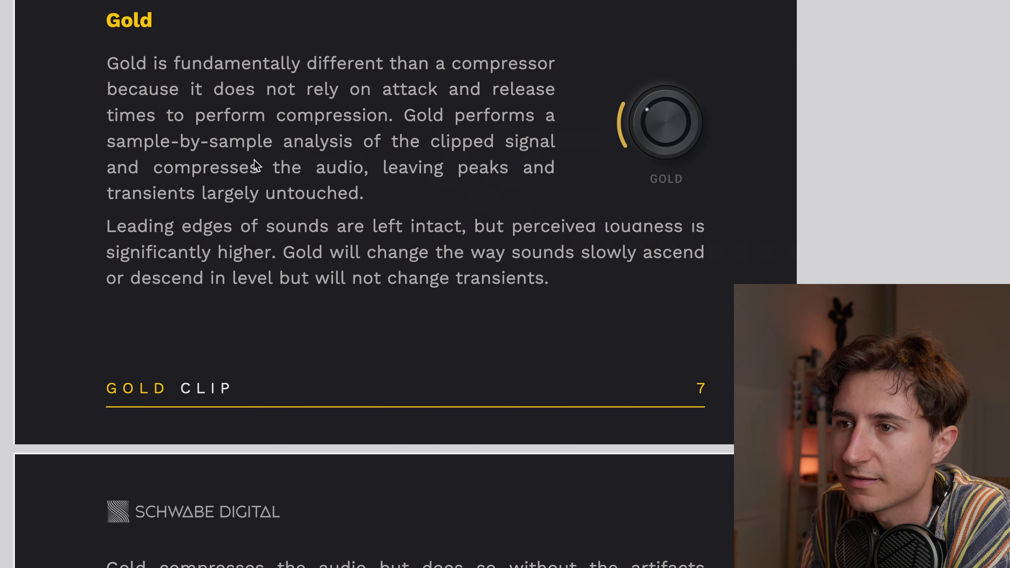
pyautogui.scroll(-1, 255, 165)
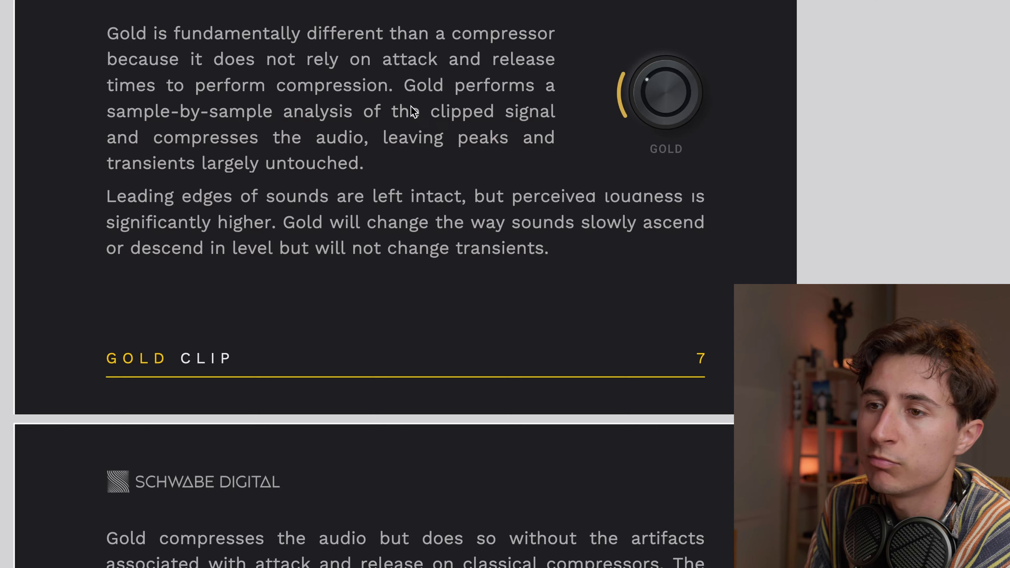
pyautogui.scroll(-10, 541, 255)
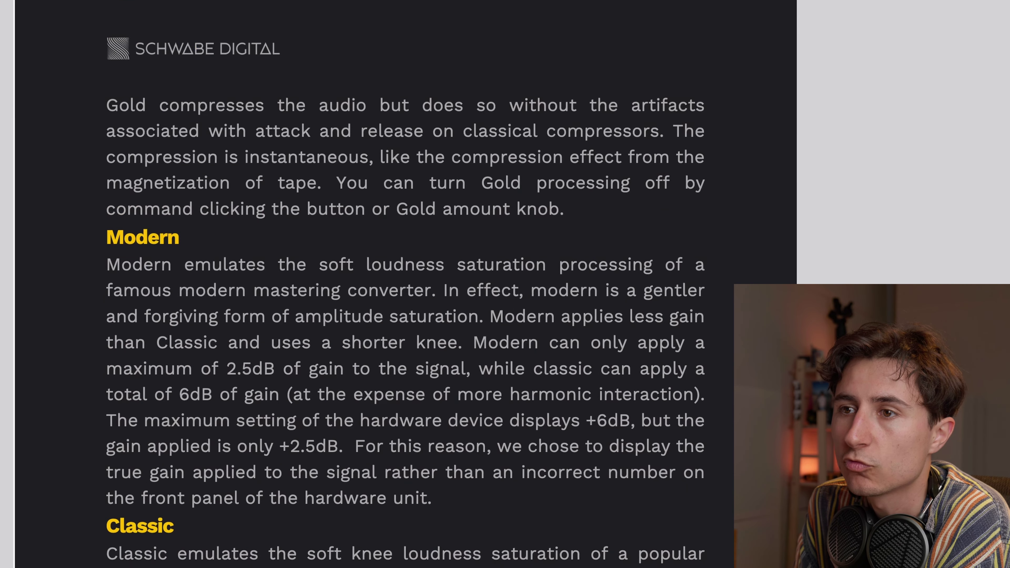
pyautogui.scroll(-1, 406, 293)
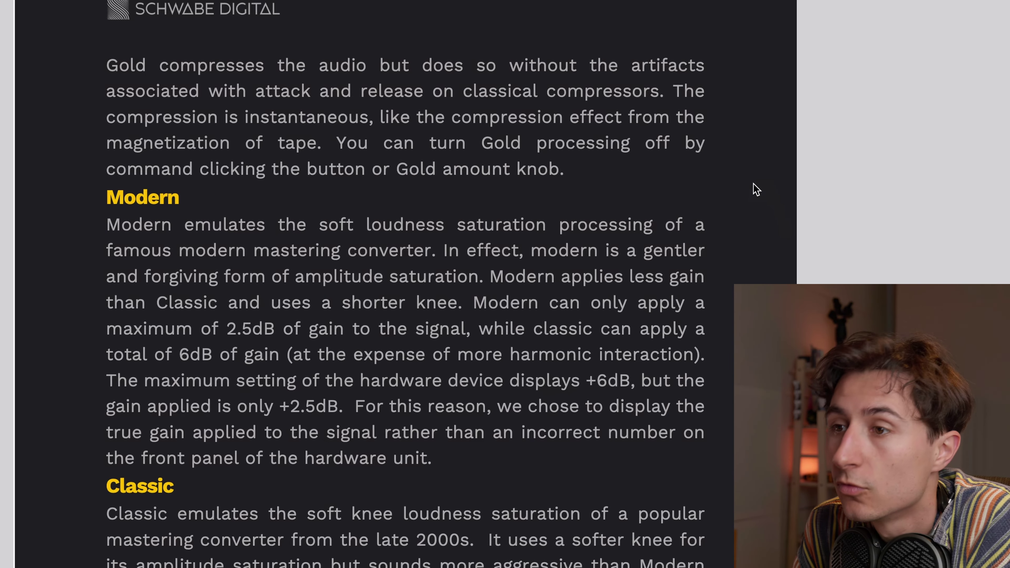
pyautogui.scroll(-2, 764, 189)
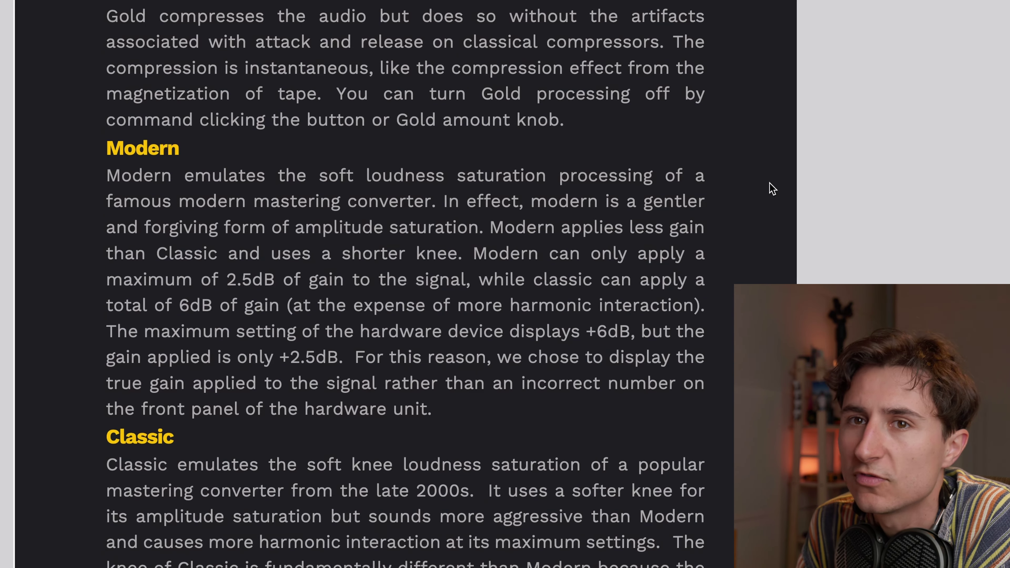
pyautogui.scroll(-5, 662, 148)
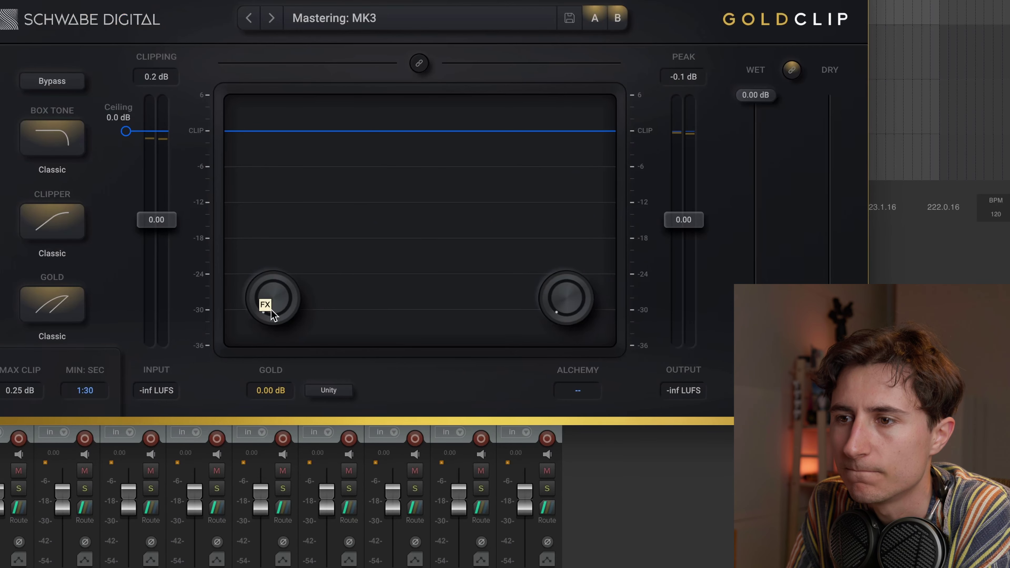
# - Check the Gold amount knob in the Gold Clip plugin and highlight the +2.5dB gain figure in the manual's Modern description
pyautogui.click(266, 305)
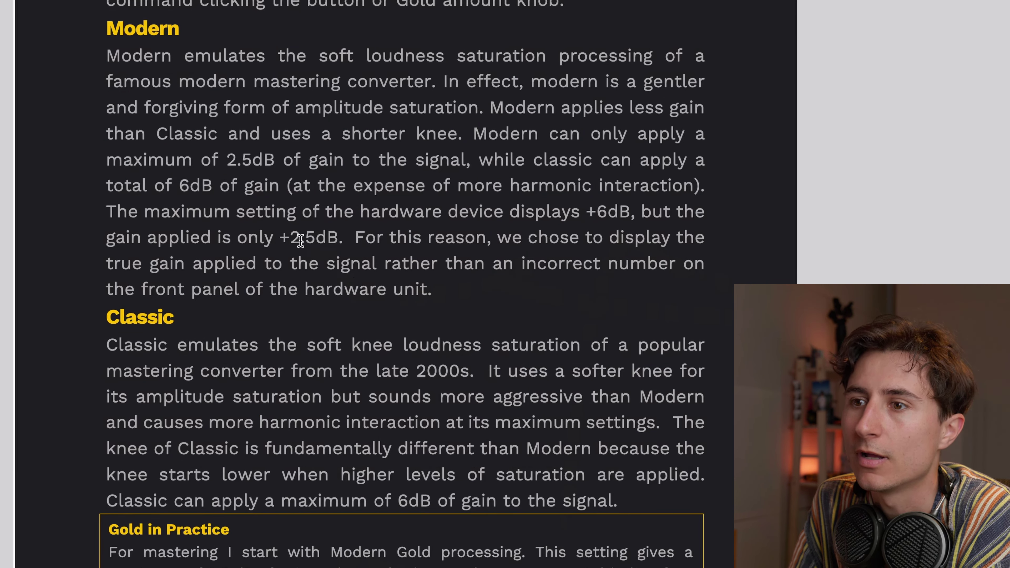
pyautogui.moveTo(278, 238)
pyautogui.mouseDown()
pyautogui.moveTo(314, 238)
pyautogui.moveTo(282, 232)
pyautogui.mouseUp()
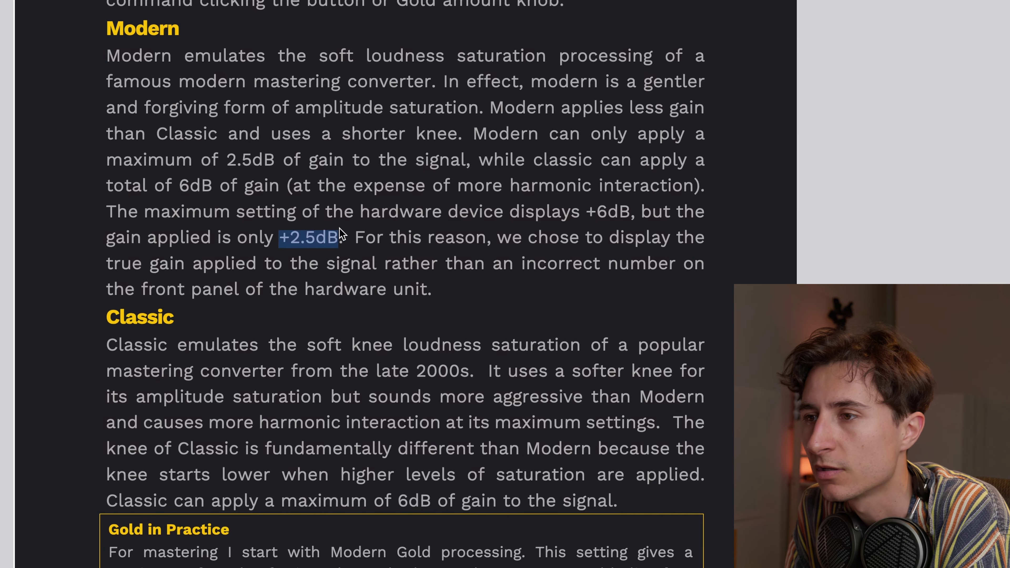
pyautogui.scroll(-1, 338, 234)
pyautogui.click(286, 221)
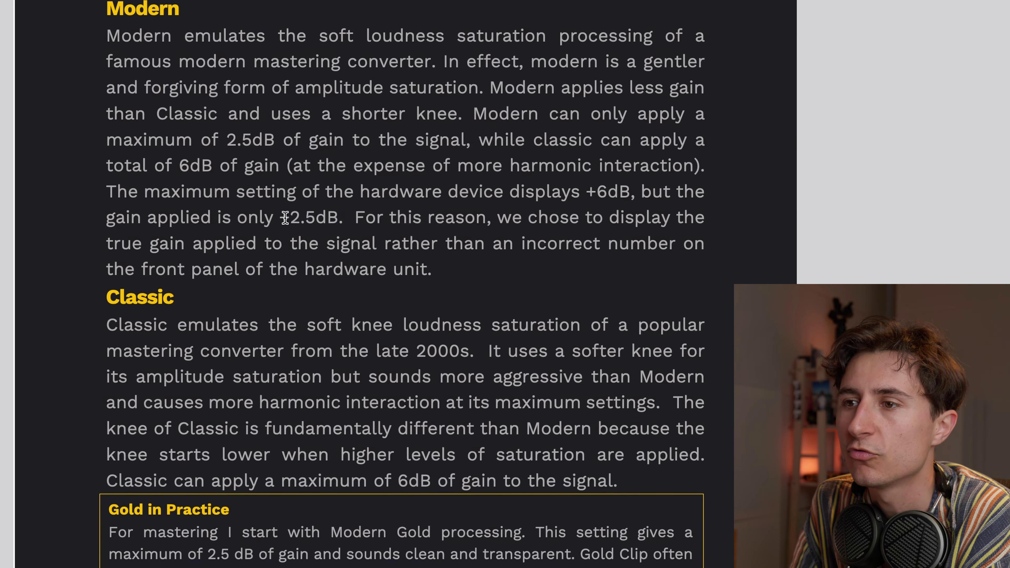
pyautogui.scroll(-3, 286, 222)
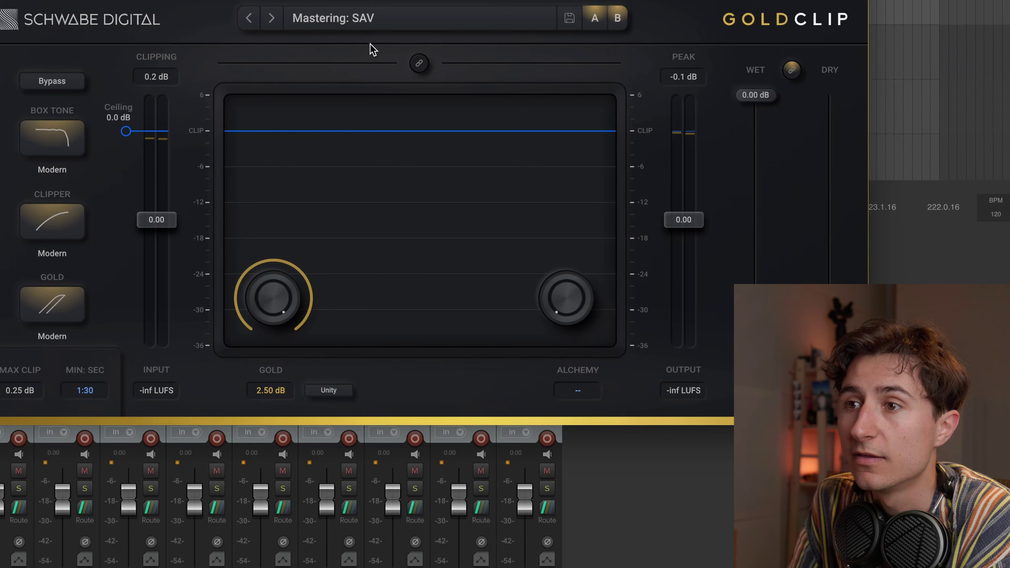
# - Switch to the Gold Clip plugin and select another mastering preset from its preset list
pyautogui.click(370, 25)
pyautogui.click(381, 238)
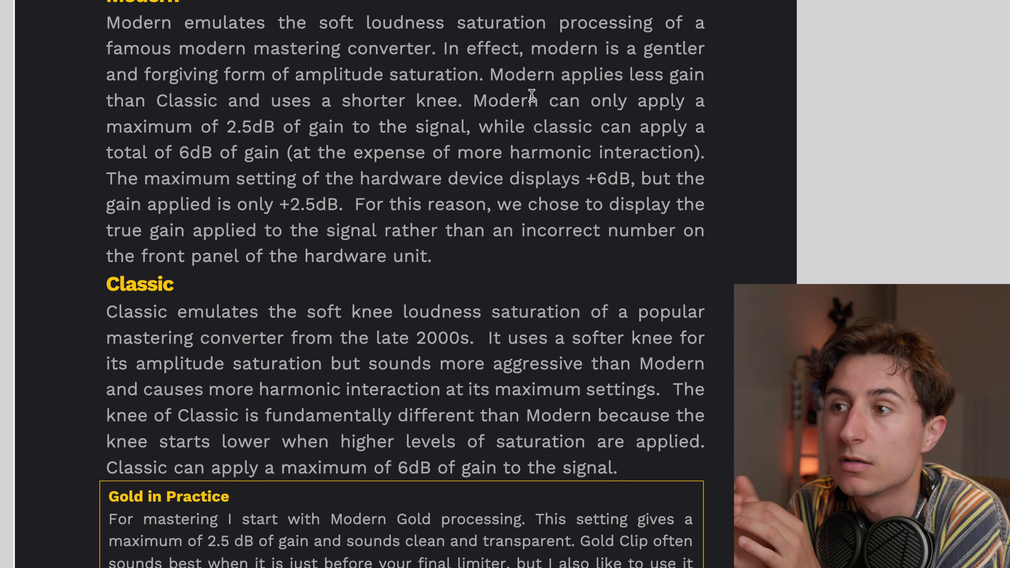
# - Read the manual's Classic and Gold in Practice sections through to the start of Unity Gain
pyautogui.scroll(-2, 531, 95)
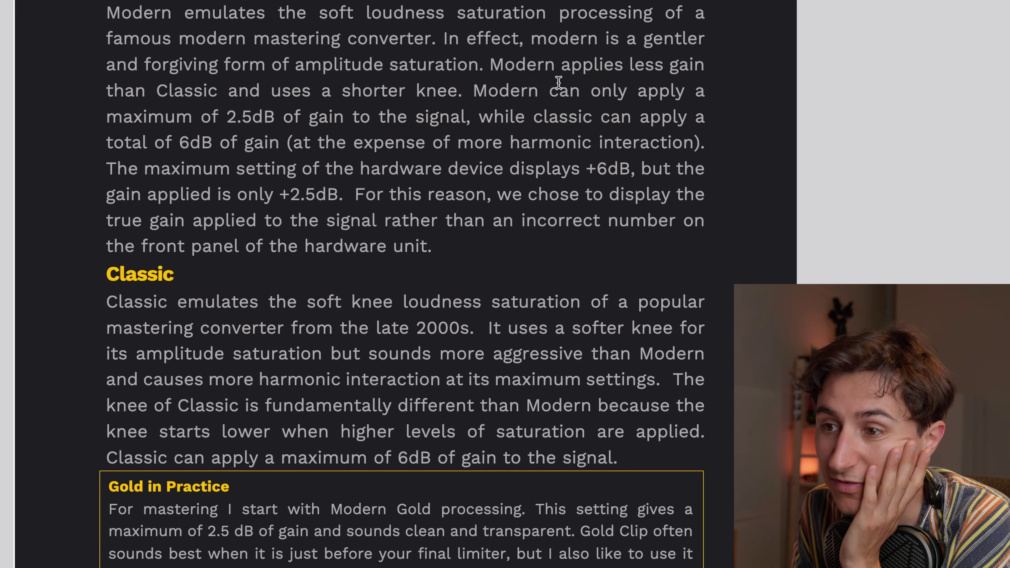
pyautogui.scroll(-4, 946, 199)
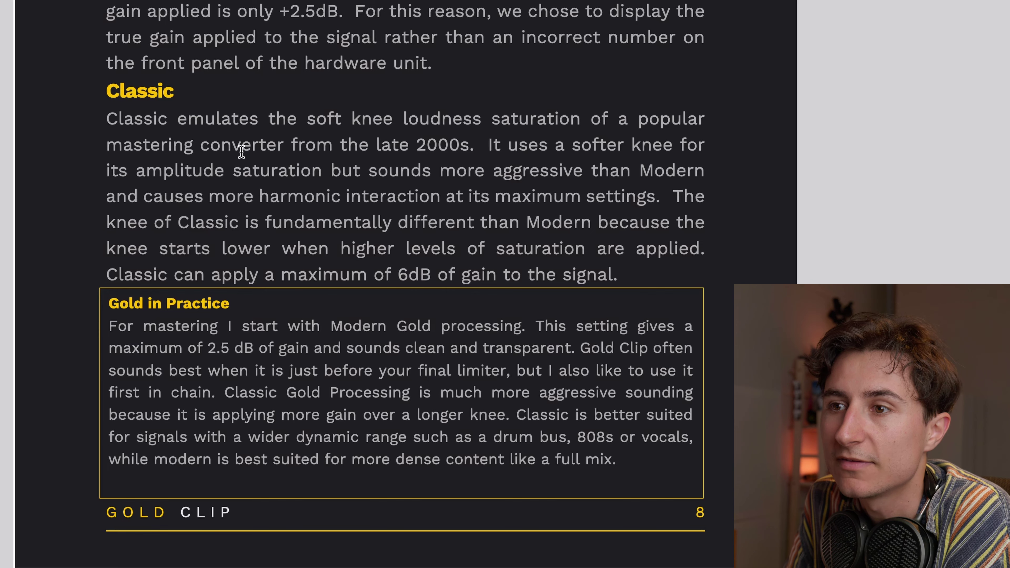
pyautogui.scroll(-1, 243, 146)
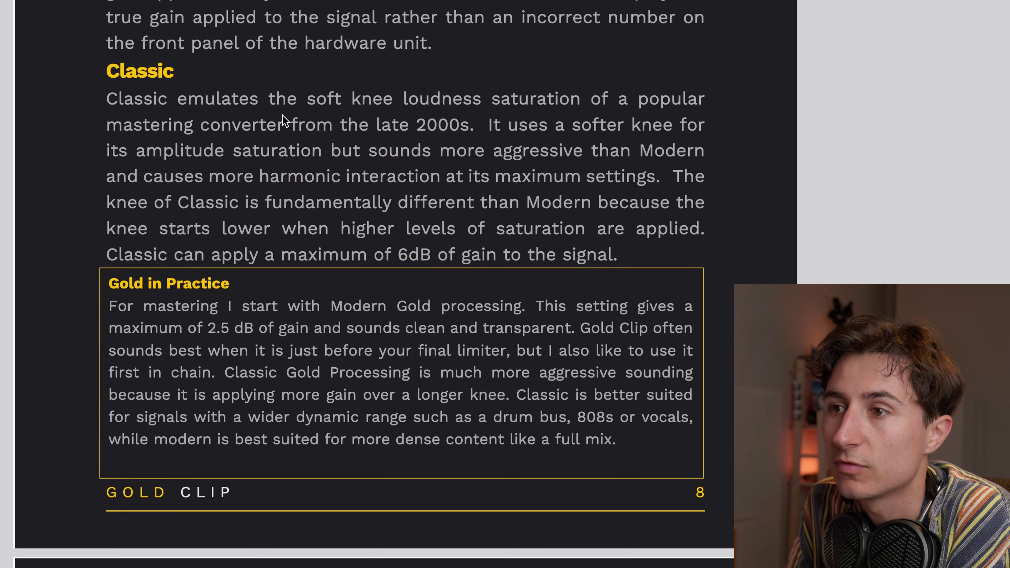
pyautogui.scroll(-1, 395, 124)
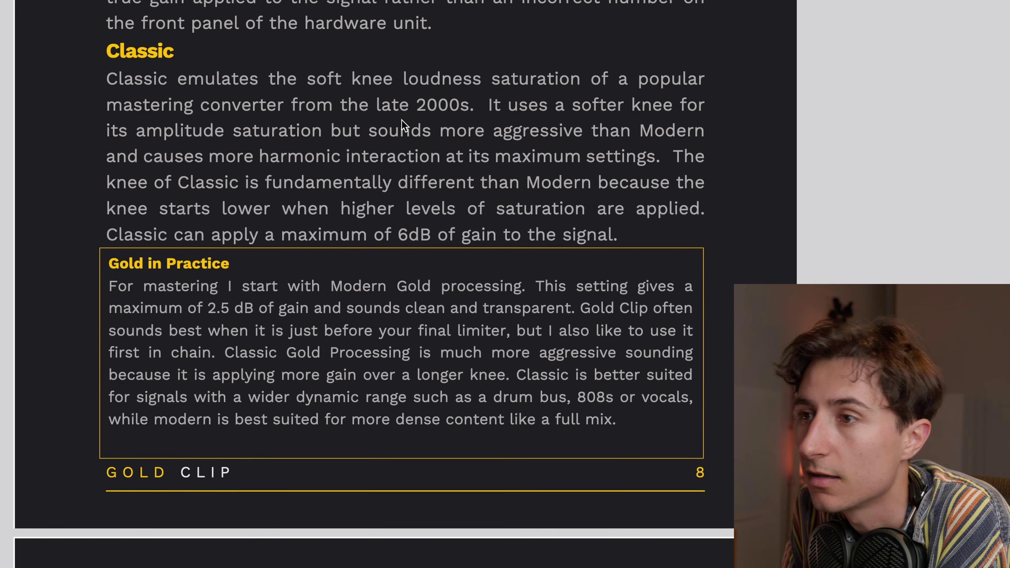
pyautogui.scroll(-1, 425, 112)
pyautogui.scroll(-1, 427, 110)
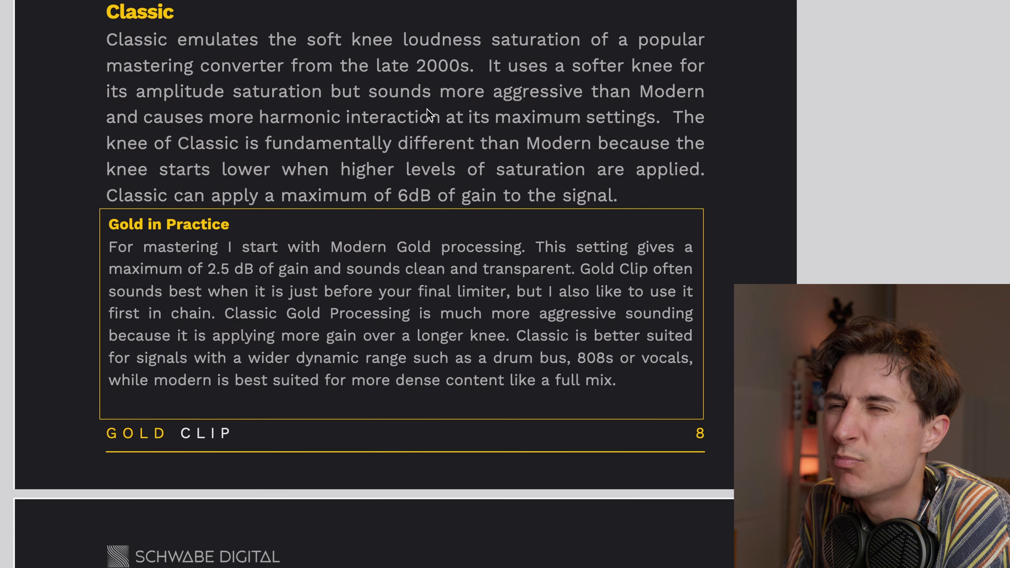
pyautogui.scroll(-1, 557, 123)
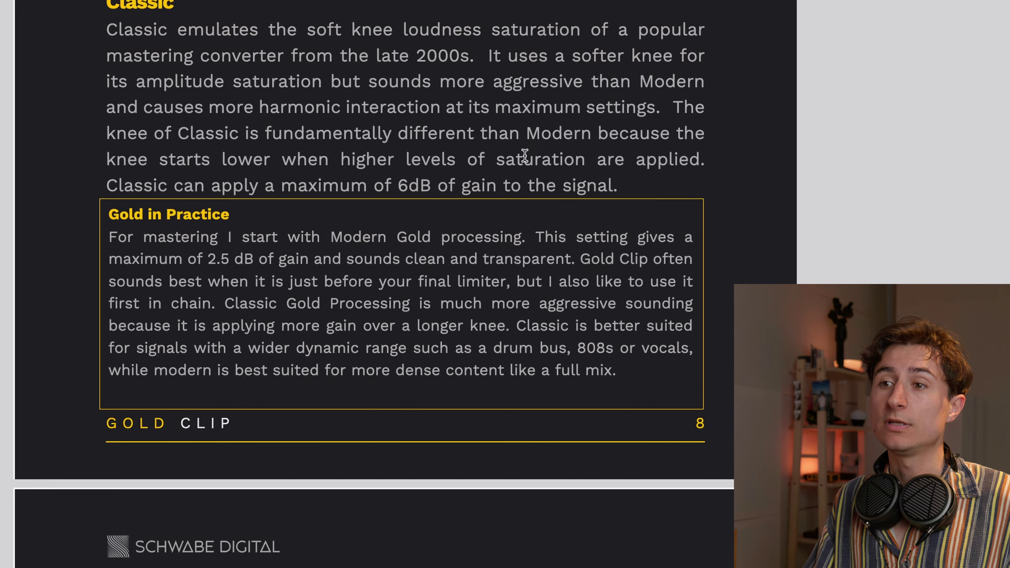
pyautogui.scroll(-1, 525, 156)
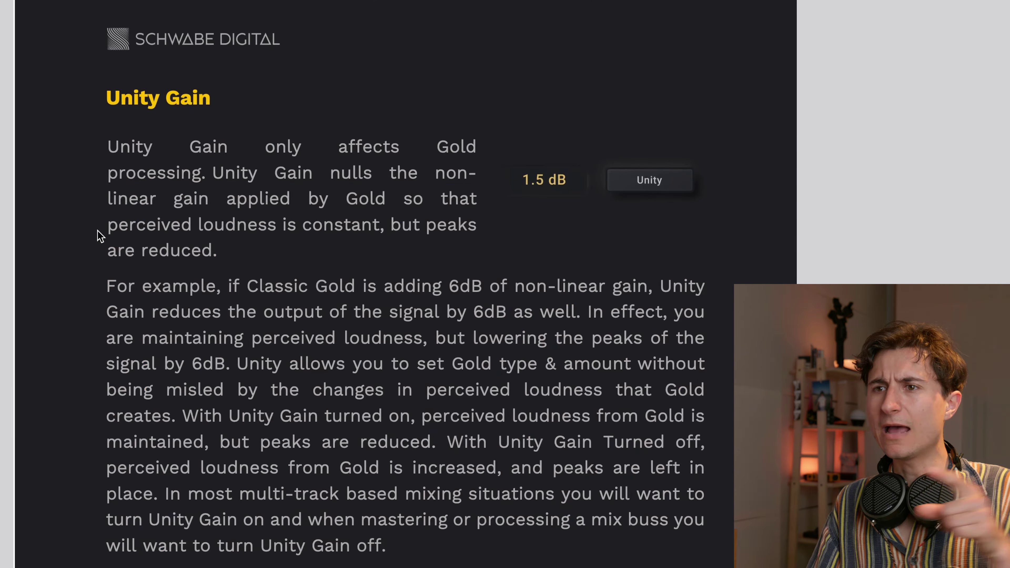
# - Switch to the Gold Clip plugin and toggle Unity gain for the Gold processing
pyautogui.scroll(-12, 101, 233)
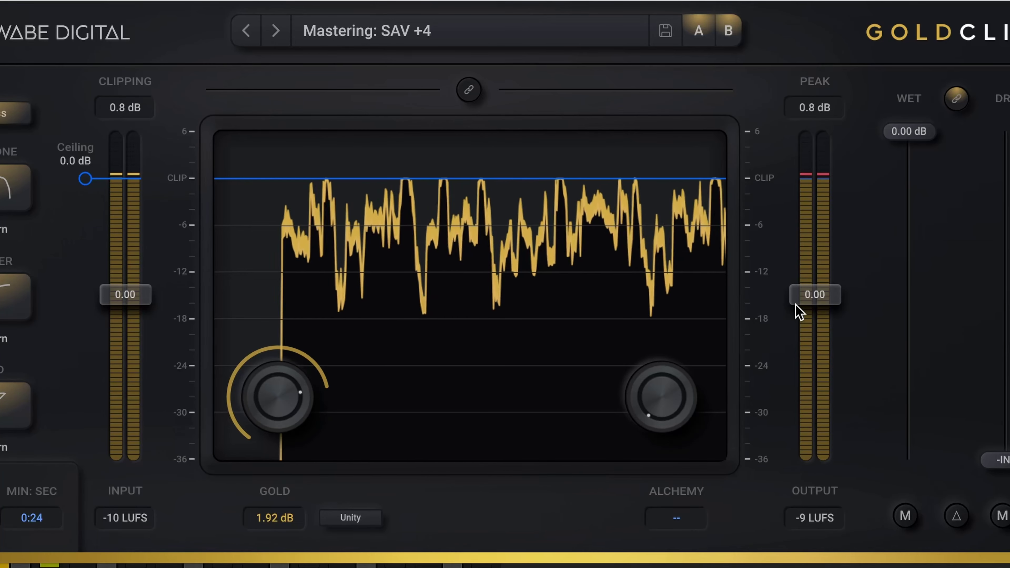
pyautogui.click(378, 522)
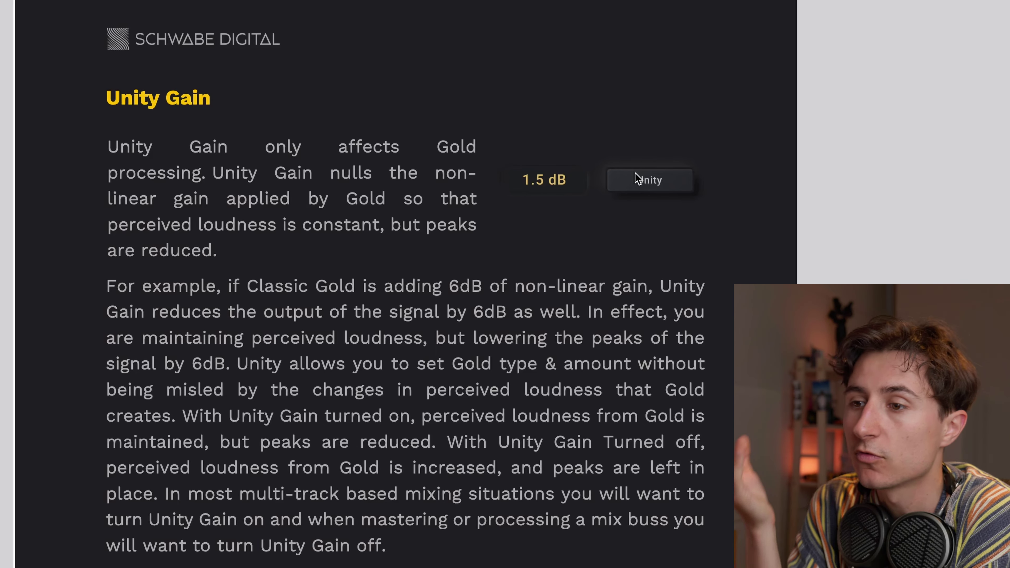
# - Compare the manual's transfer curves for Classic Gold Processing (+6) and Modern Gold Processing (+2.5)
pyautogui.scroll(-10, 632, 247)
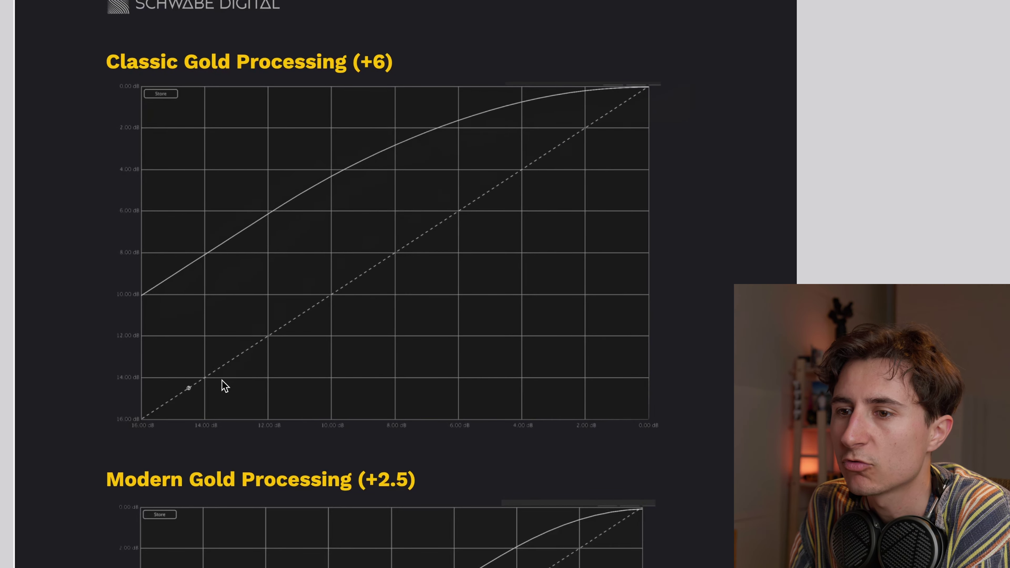
pyautogui.scroll(-3, 222, 384)
pyautogui.scroll(-4, 221, 377)
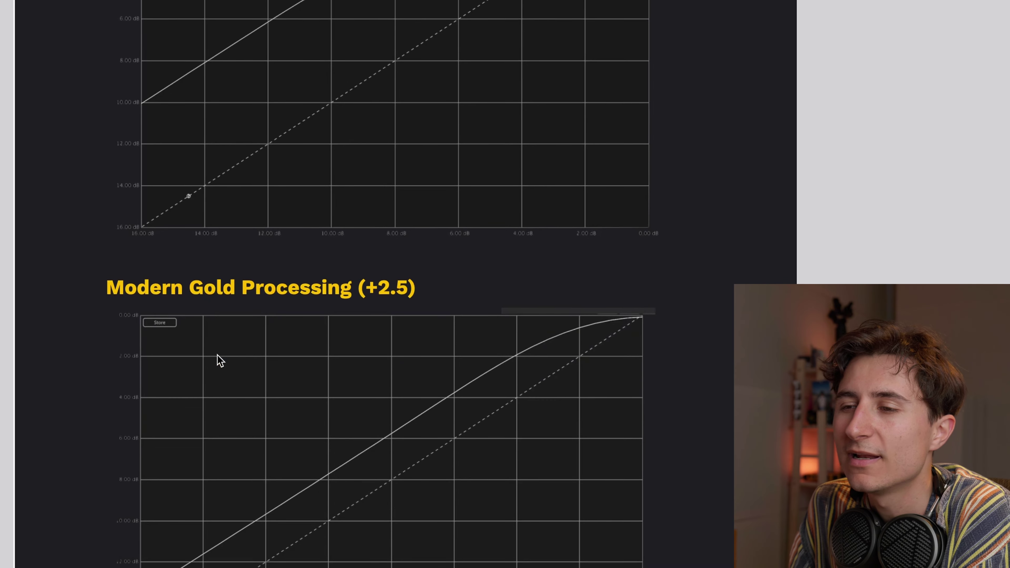
pyautogui.scroll(-1, 334, 452)
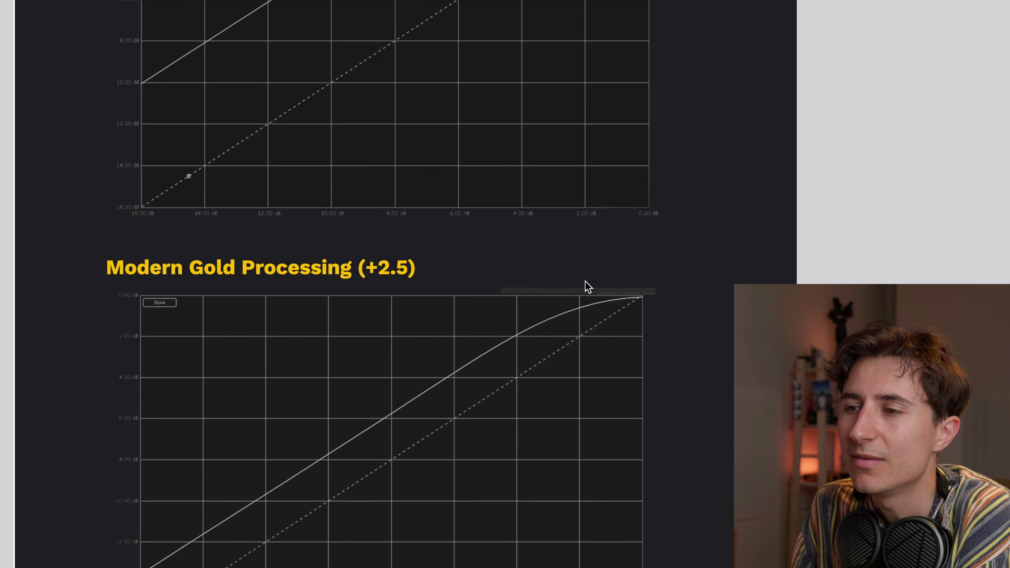
pyautogui.scroll(5, 431, 422)
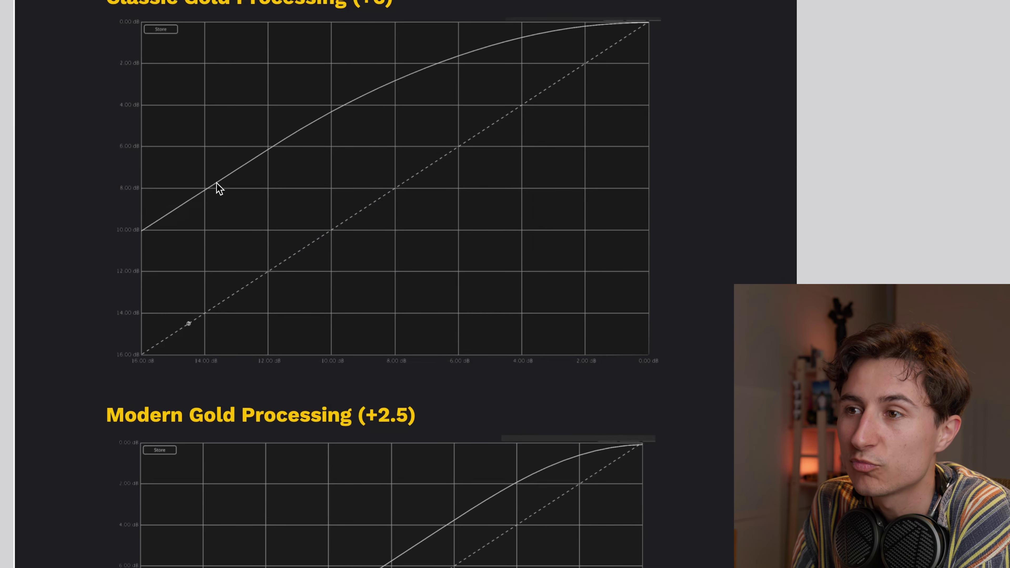
pyautogui.scroll(-6, 435, 282)
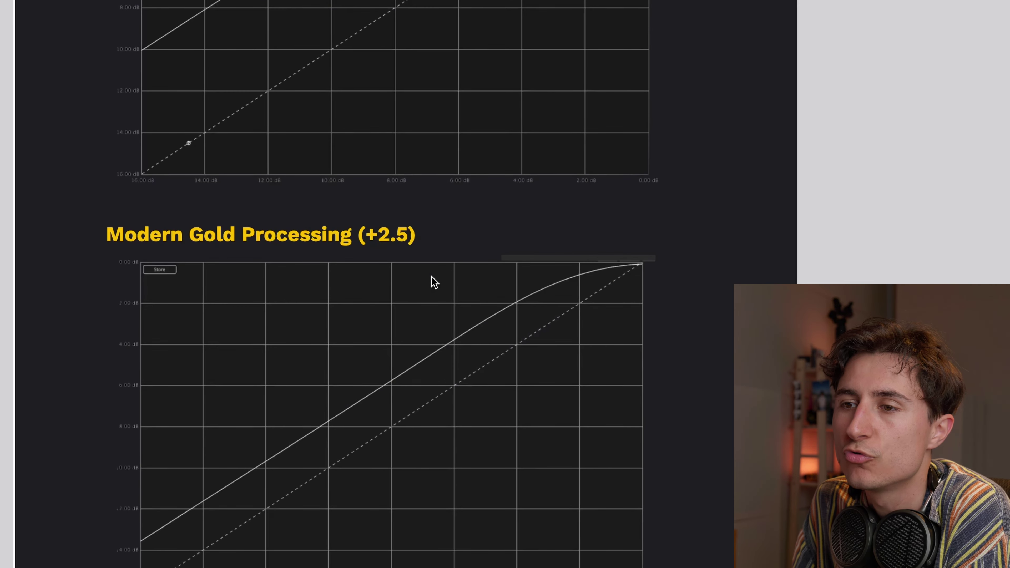
pyautogui.scroll(-6, 434, 282)
pyautogui.scroll(8, 349, 199)
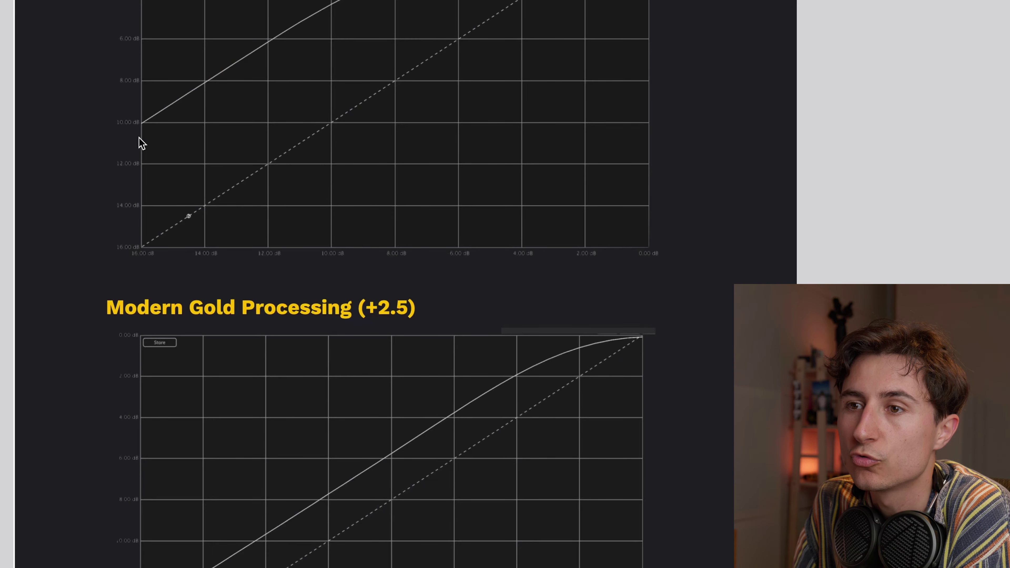
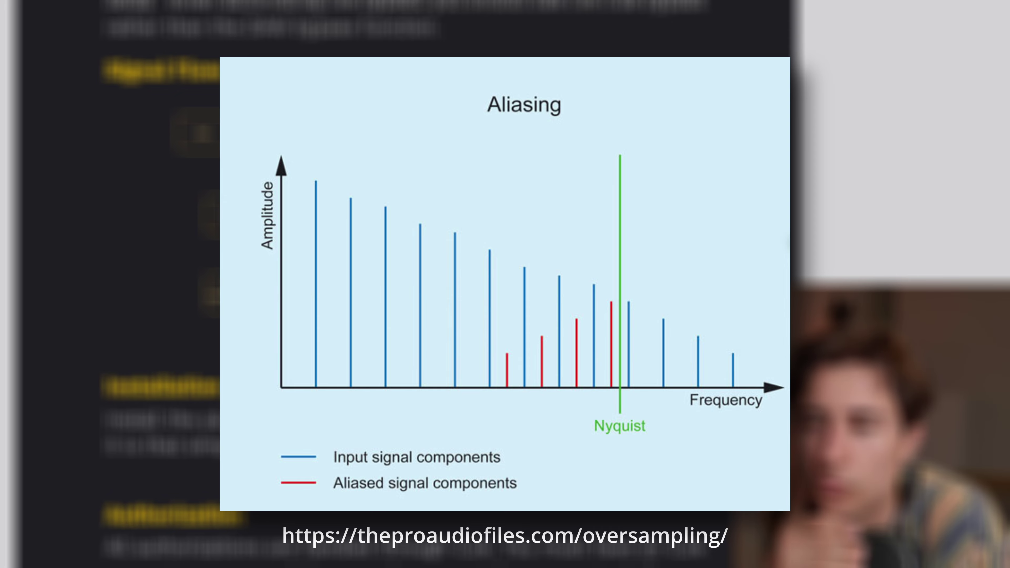
# - Examine the manual's Bypass section and the Signal Flow diagram from input to output
pyautogui.scroll(-1, 696, 390)
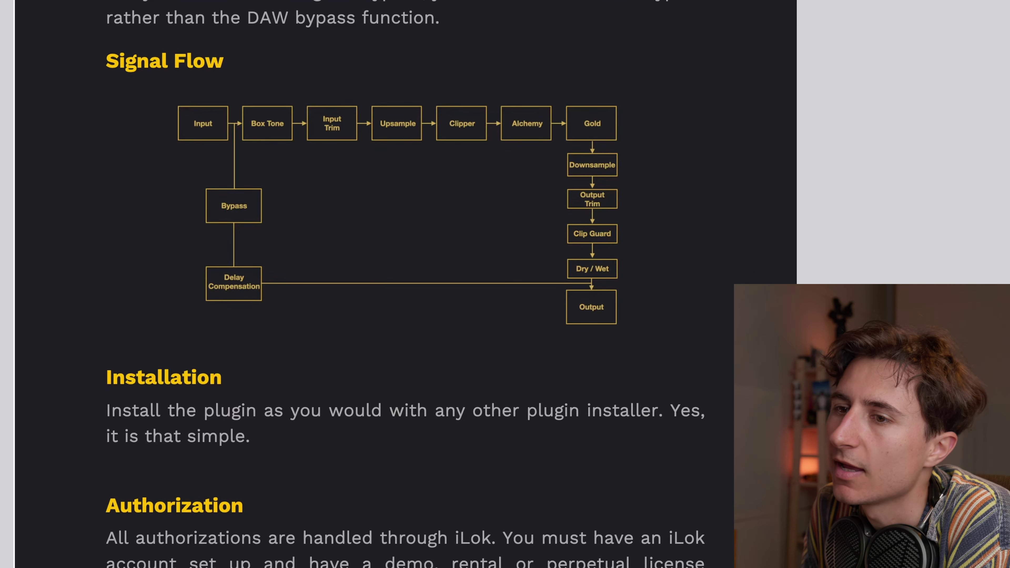
pyautogui.scroll(7, 398, 278)
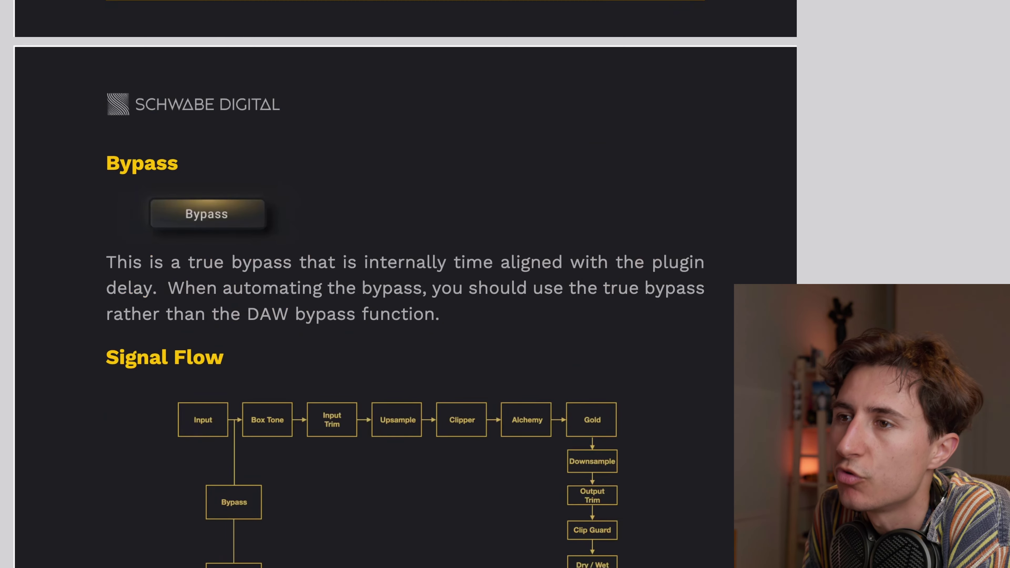
pyautogui.scroll(-6, 397, 278)
pyautogui.scroll(-1, 397, 279)
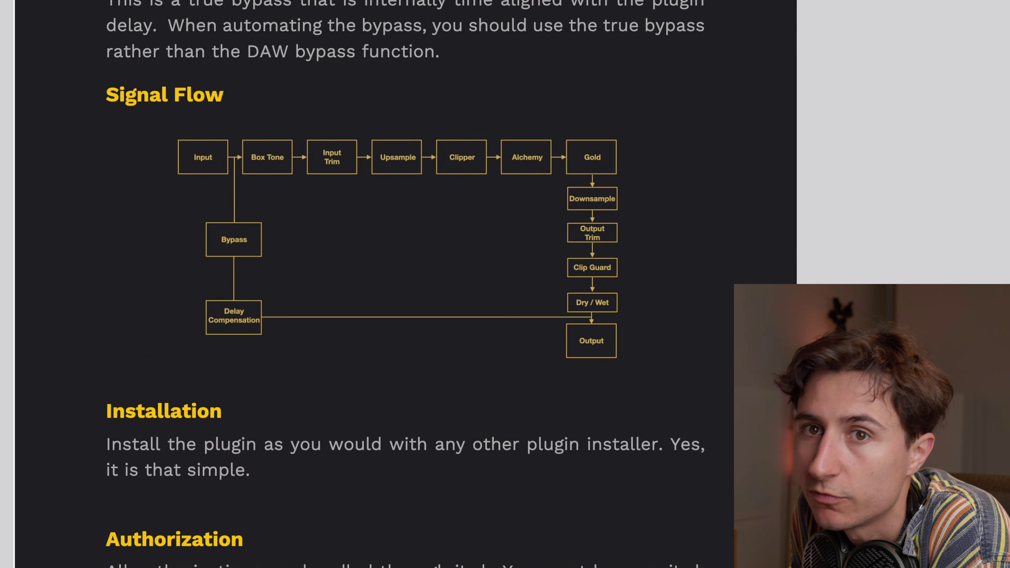
pyautogui.scroll(-1, 398, 278)
pyautogui.scroll(-4, 397, 278)
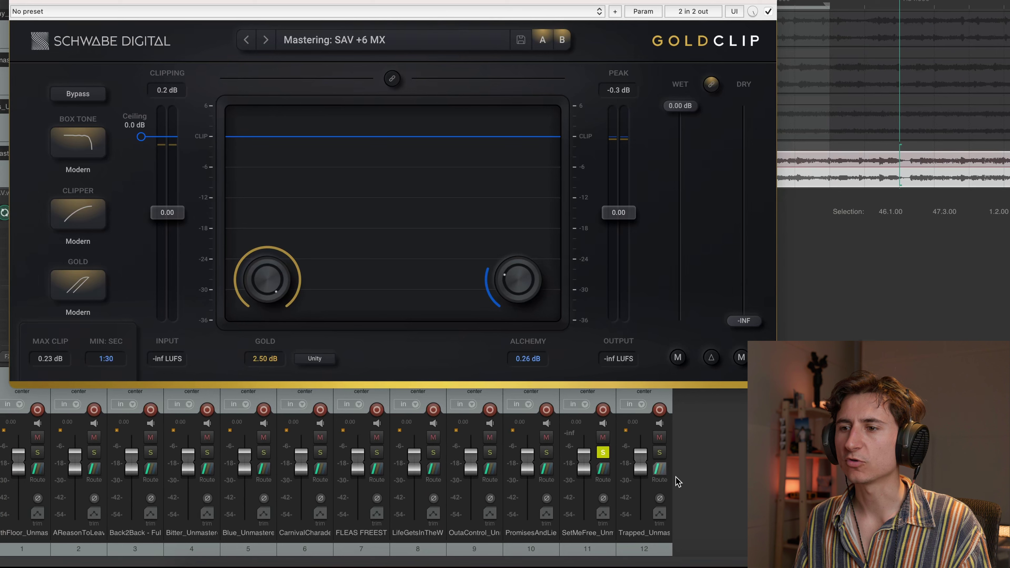
# - Switch to the Gold Clip plugin and turn on its internal bypass
pyautogui.click(89, 95)
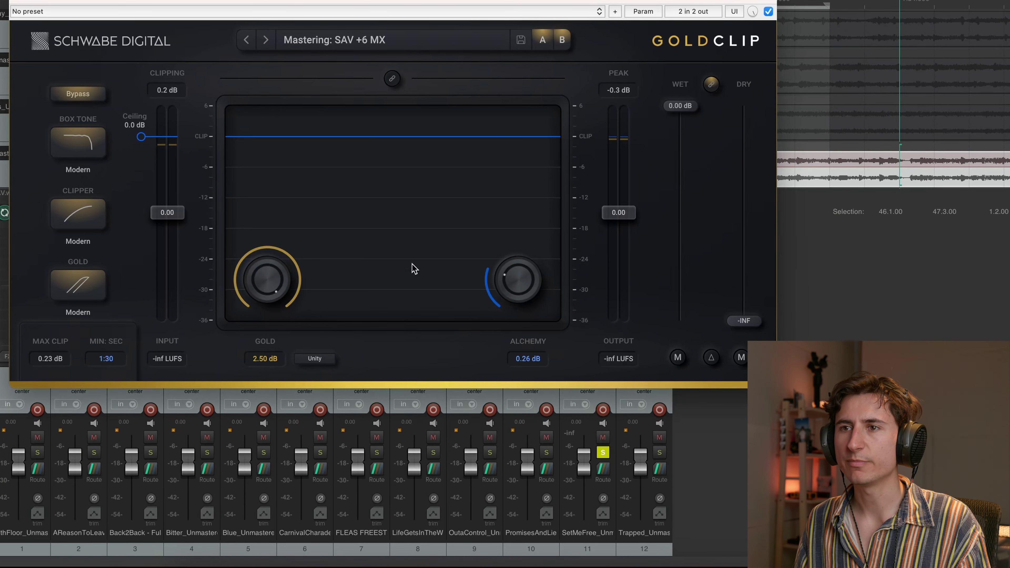
pyautogui.click(336, 56)
pyautogui.click(336, 237)
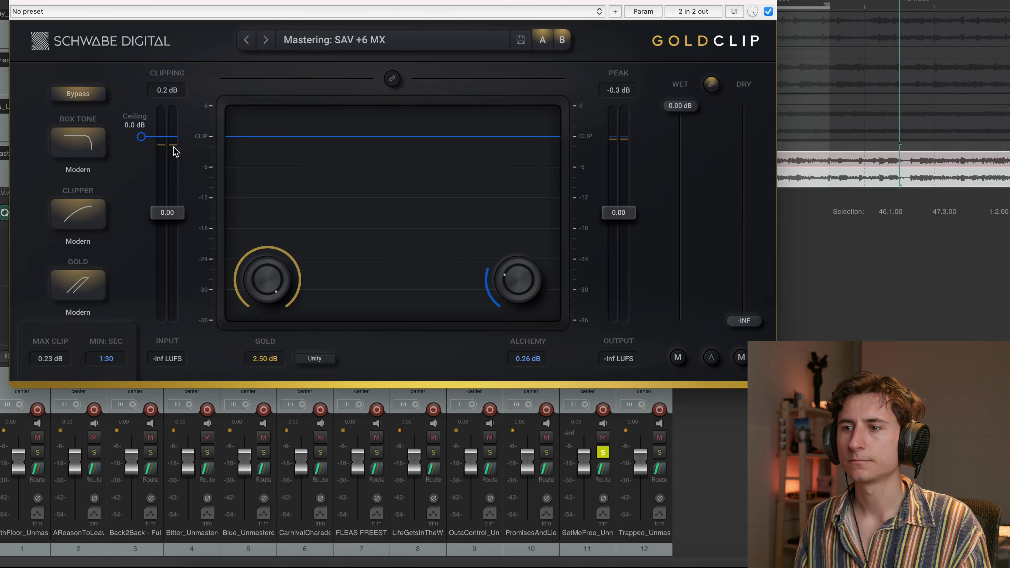
# - Play the selected section of track 11 through the bypassed Gold Clip with the plugin window moved clear of the mixer
pyautogui.press('space')
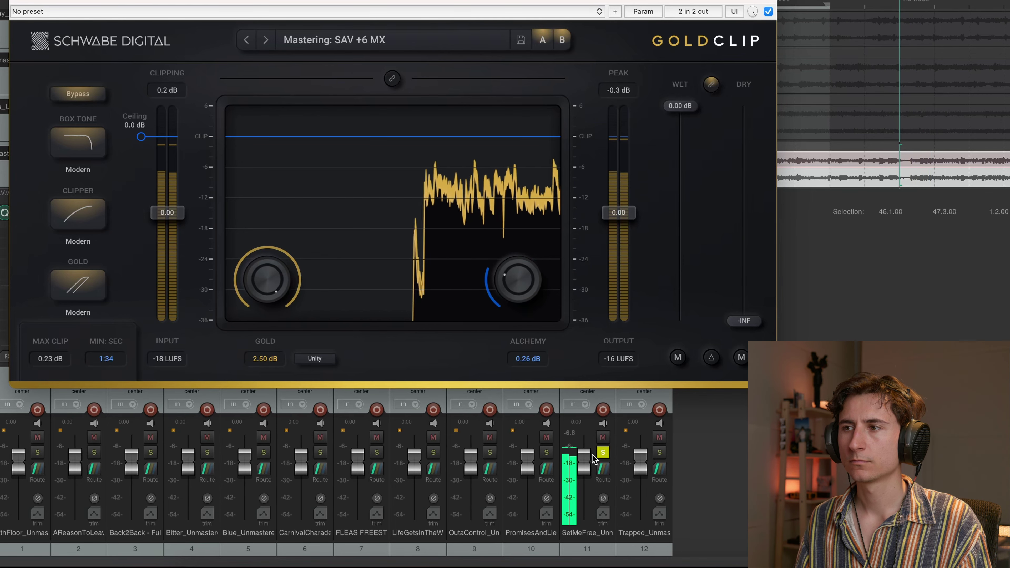
pyautogui.moveTo(715, 3); pyautogui.dragTo(662, 59)
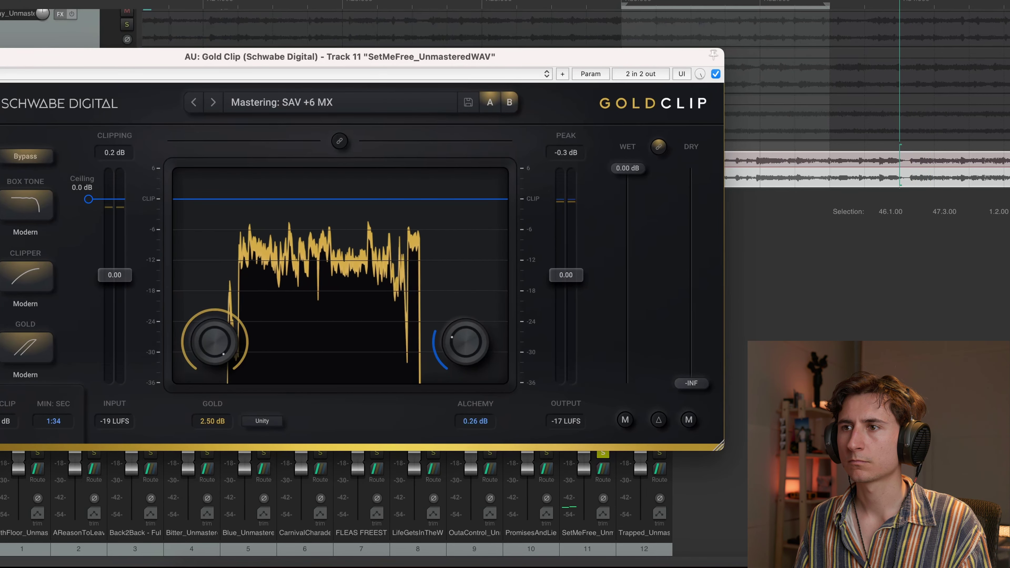
pyautogui.moveTo(398, 56); pyautogui.dragTo(443, 0)
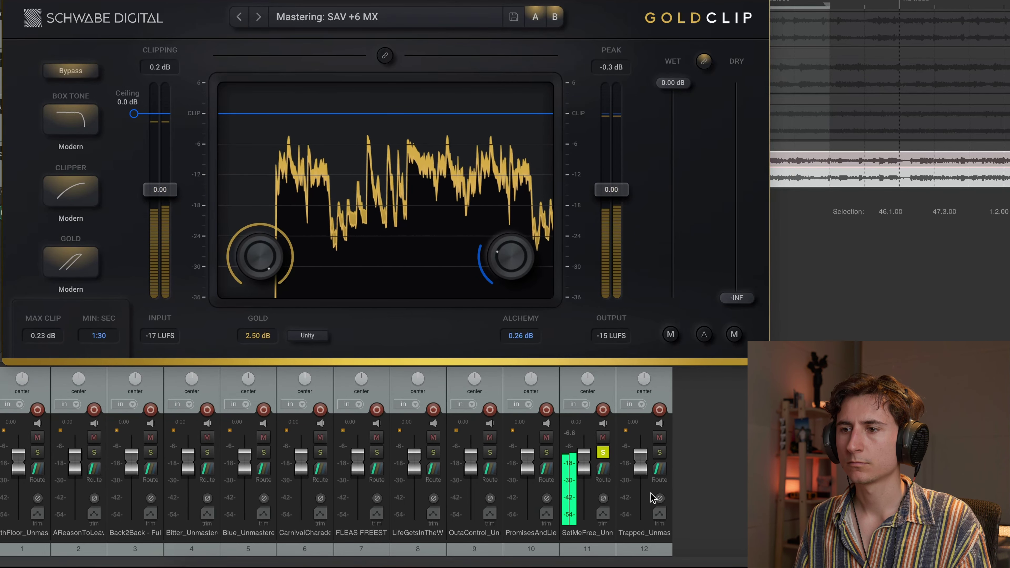
pyautogui.press('space')
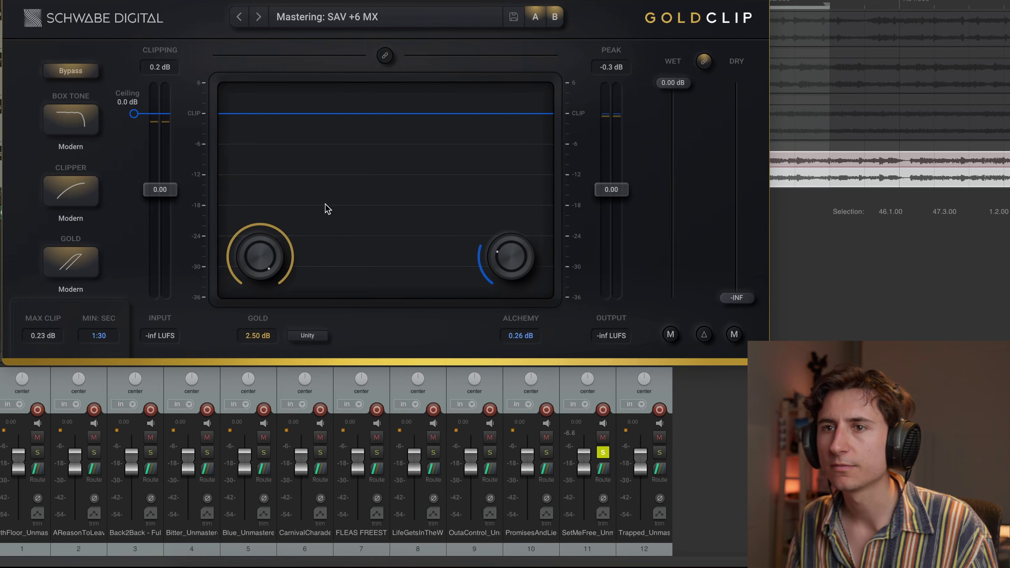
# - Turn off the plugin's bypass and, during playback, lower the ceiling to -7.5 dB and the output gain to -1.42 dB
pyautogui.click(66, 71)
pyautogui.press('space')
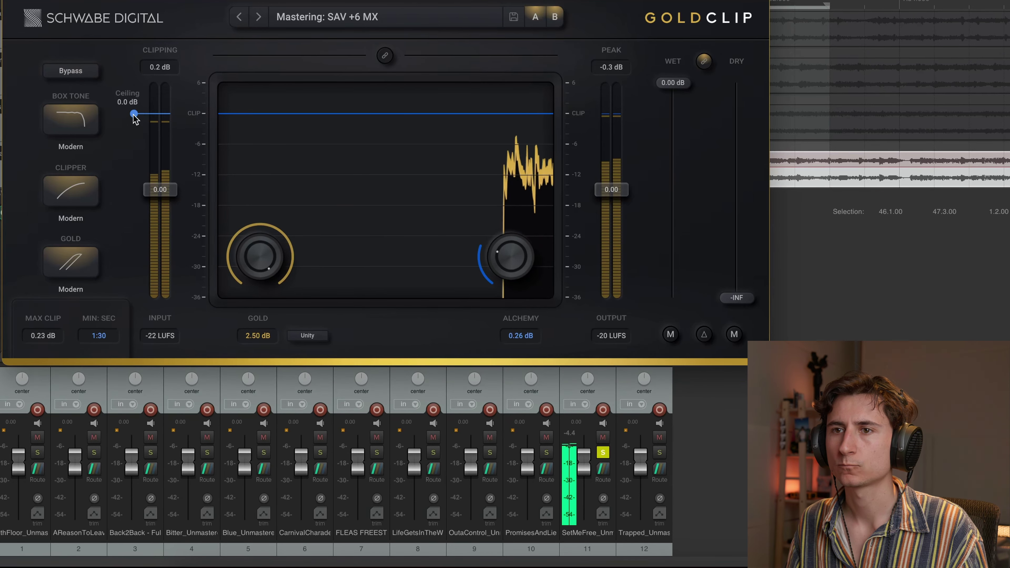
pyautogui.moveTo(134, 115); pyautogui.dragTo(129, 157)
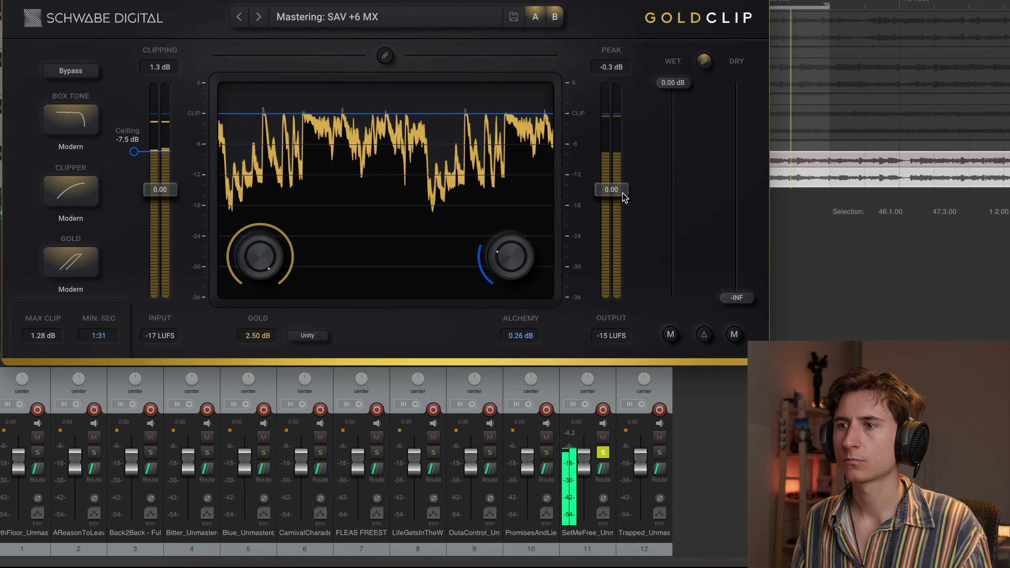
pyautogui.moveTo(623, 208); pyautogui.dragTo(623, 210)
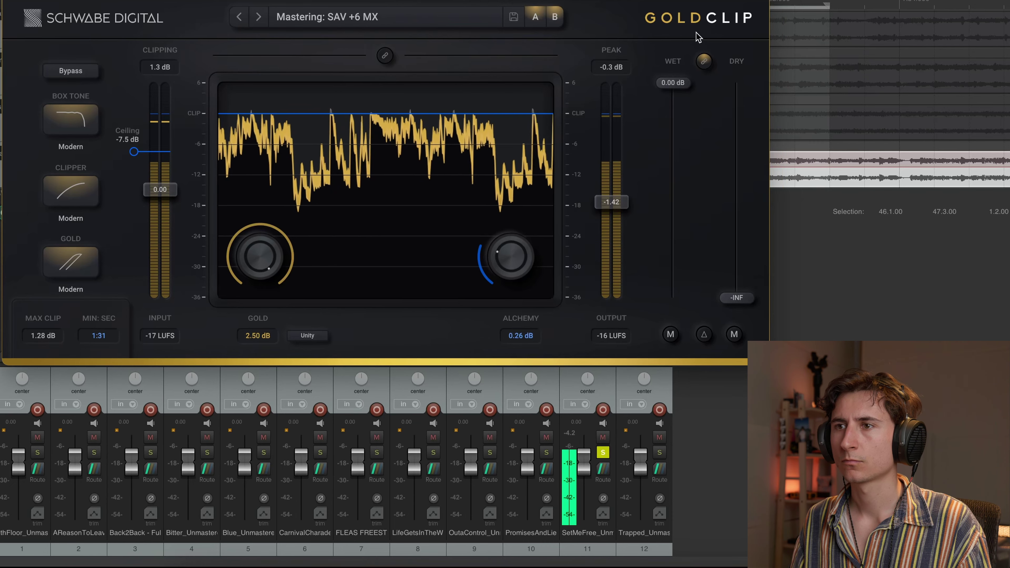
# - Compare the processed and bypassed sound, and level-match them by lowering the output gain to -1.83 dB
pyautogui.click(81, 75)
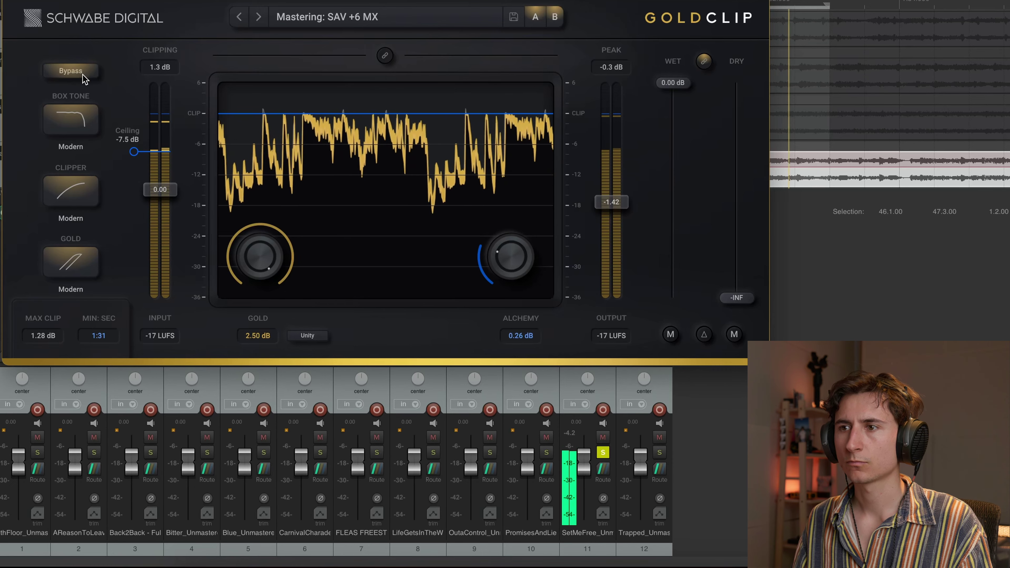
pyautogui.click(83, 77)
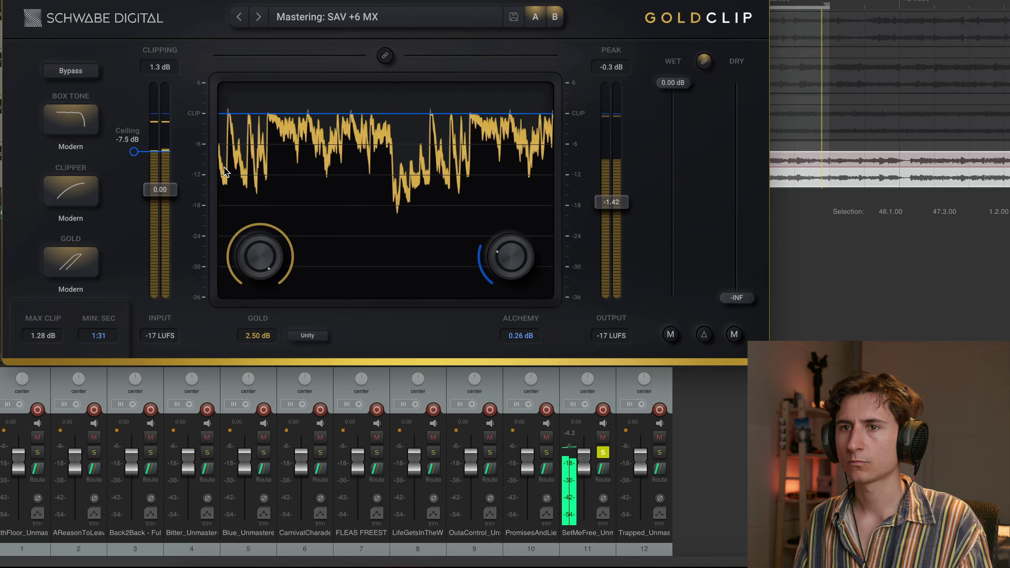
pyautogui.click(82, 72)
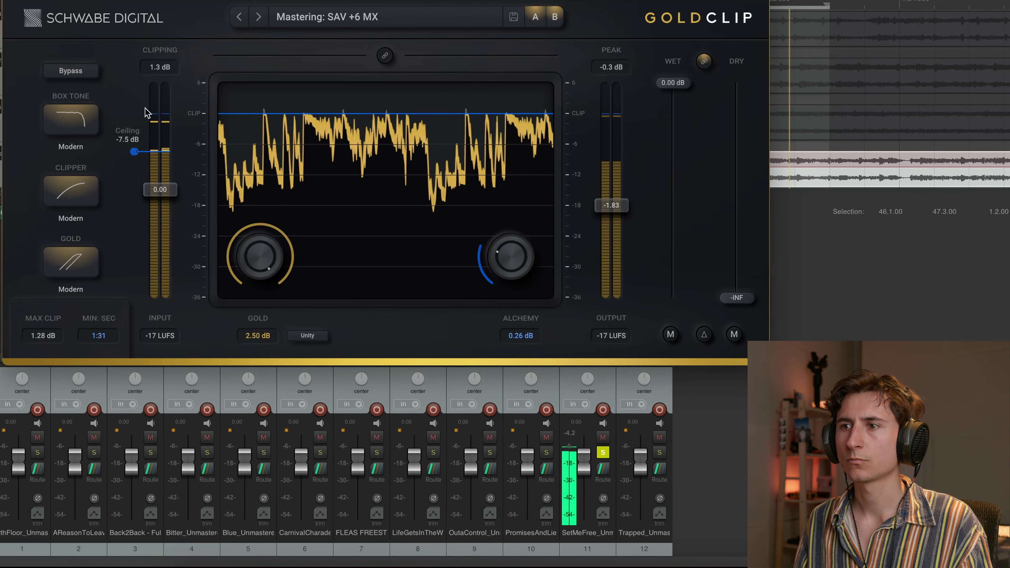
pyautogui.press('space')
# - Reset track 11's mixer fader and play the section once with Gold Clip active and once with it bypassed
pyautogui.moveTo(583, 458); pyautogui.dragTo(577, 439)
pyautogui.keyDown('alt'); pyautogui.click(578, 439); pyautogui.keyUp('alt')
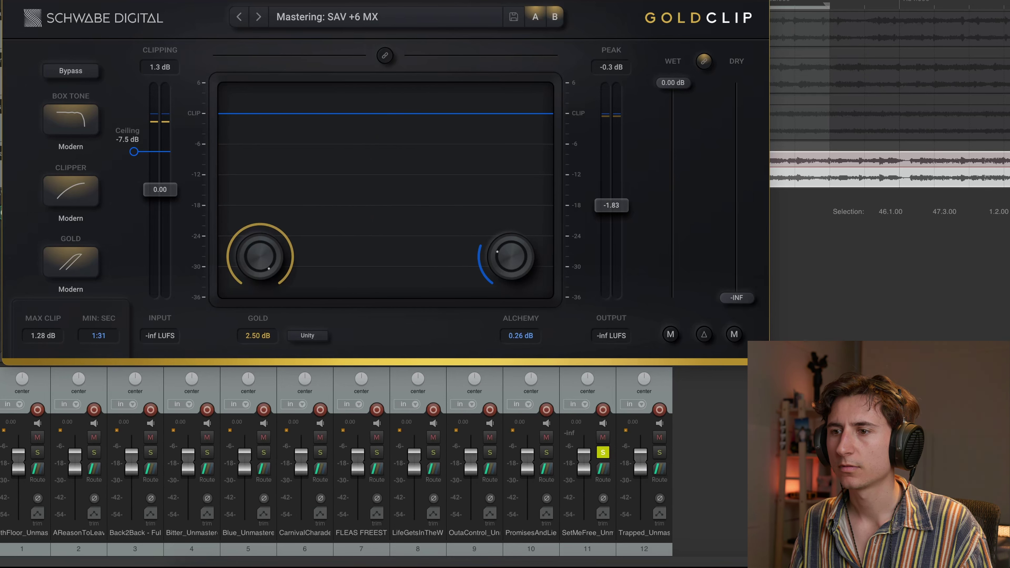
pyautogui.press('space')
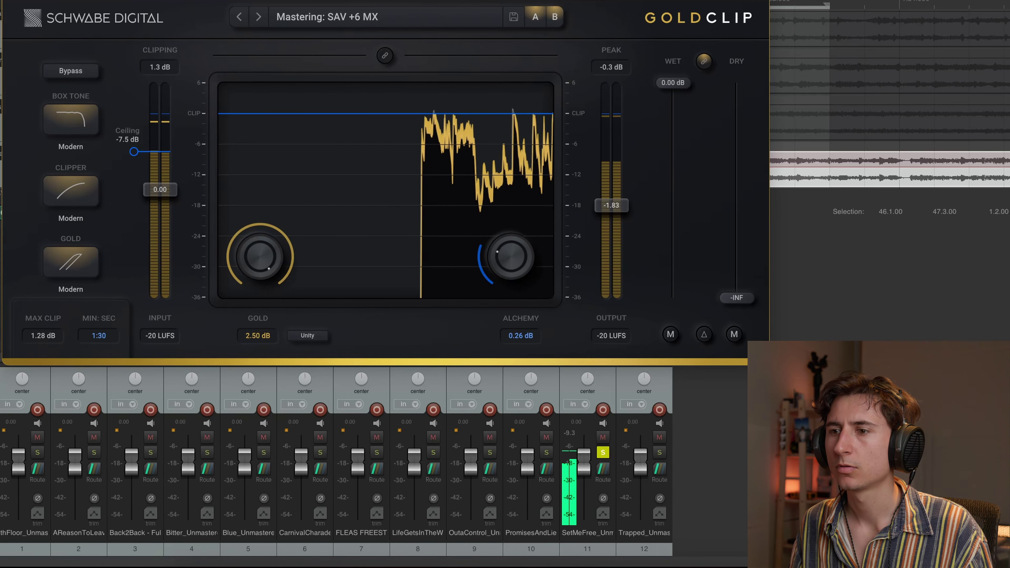
pyautogui.press('space')
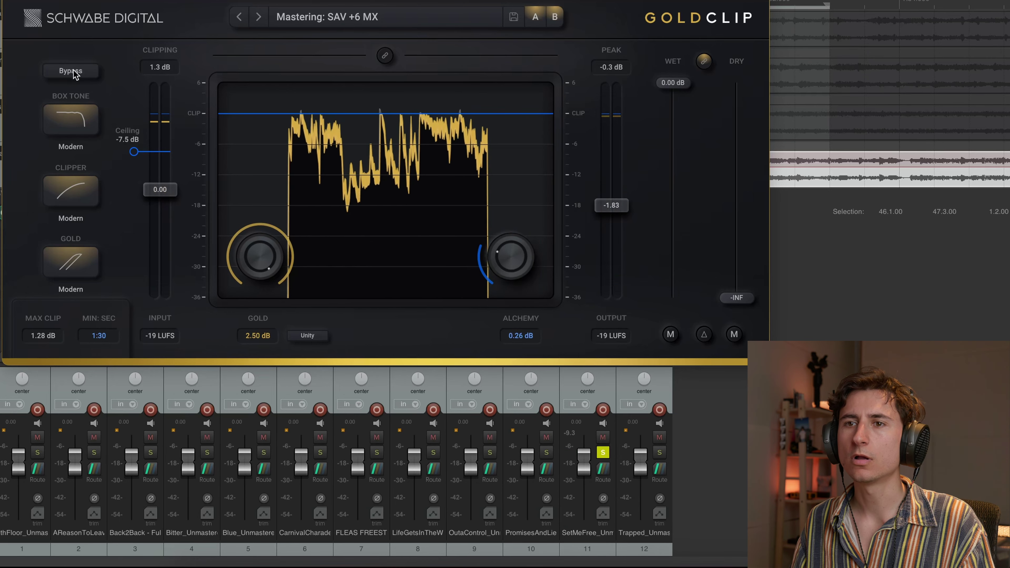
pyautogui.click(70, 71)
pyautogui.press('space')
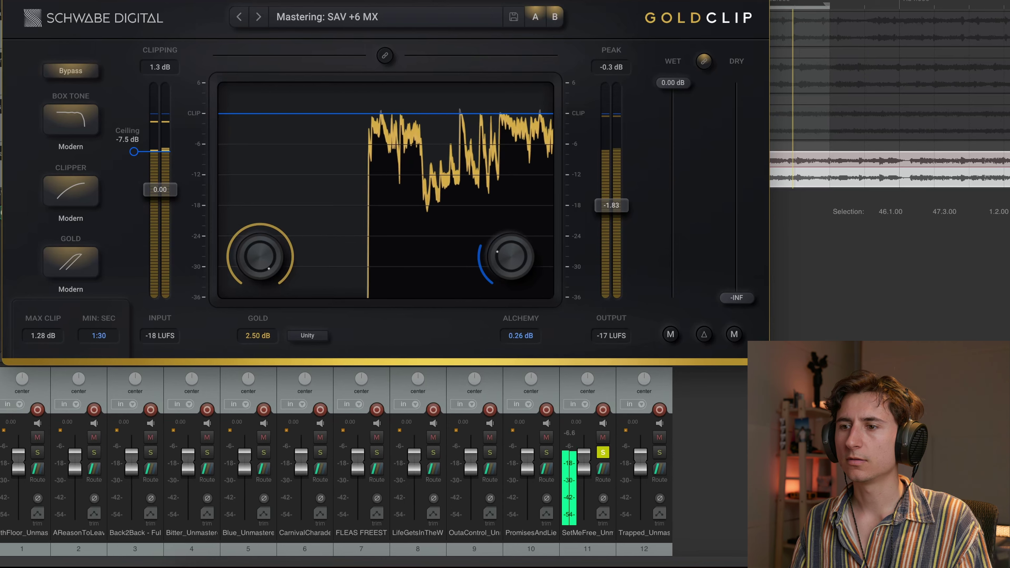
pyautogui.press('space')
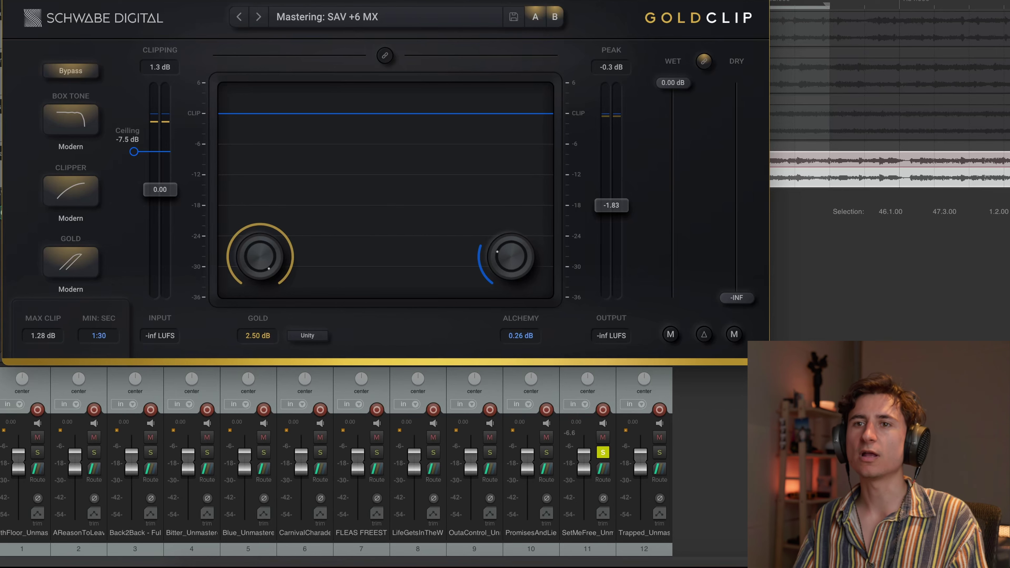
# - Close the plugin window and play the SetMeFree track from 53.1.00 through the Mastering: MK3 +6 preset
pyautogui.press('super+w')
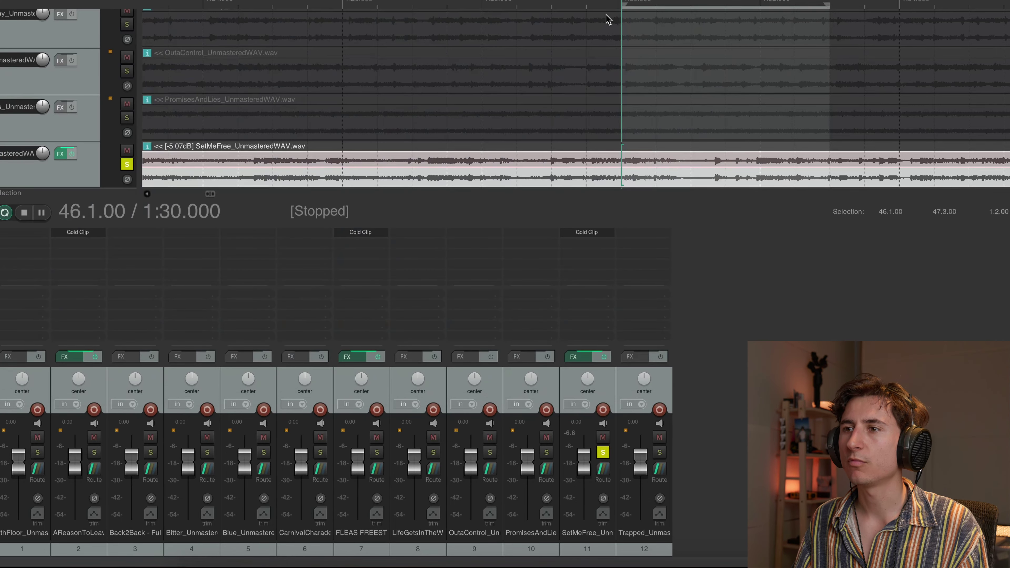
pyautogui.scroll(-5, 607, 19)
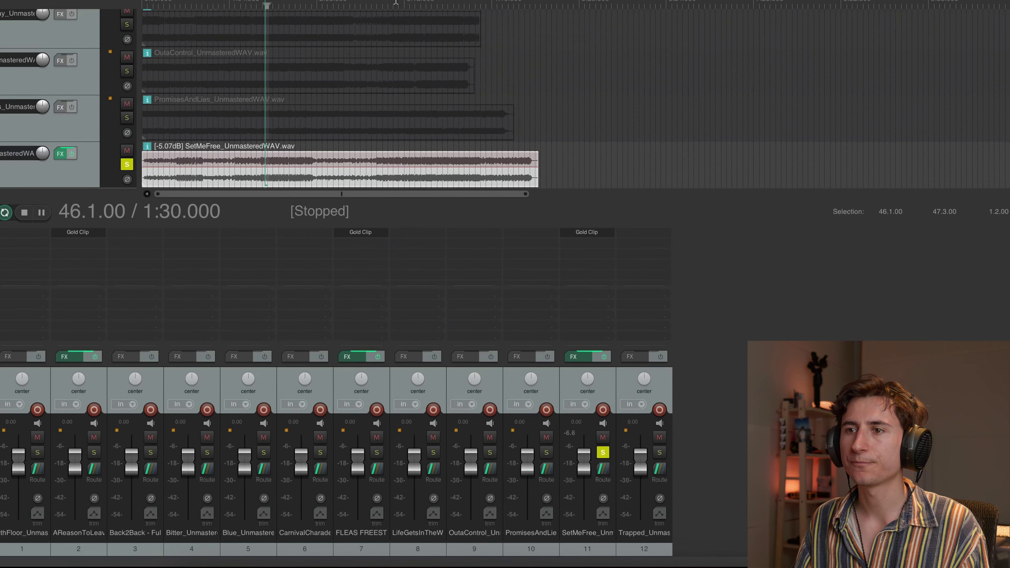
pyautogui.click(421, 45)
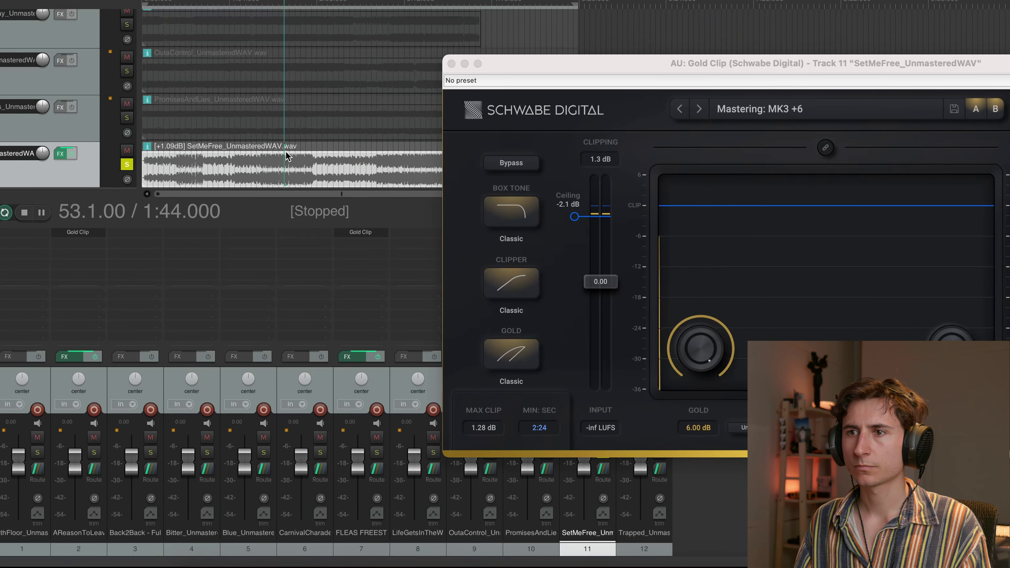
pyautogui.press('space')
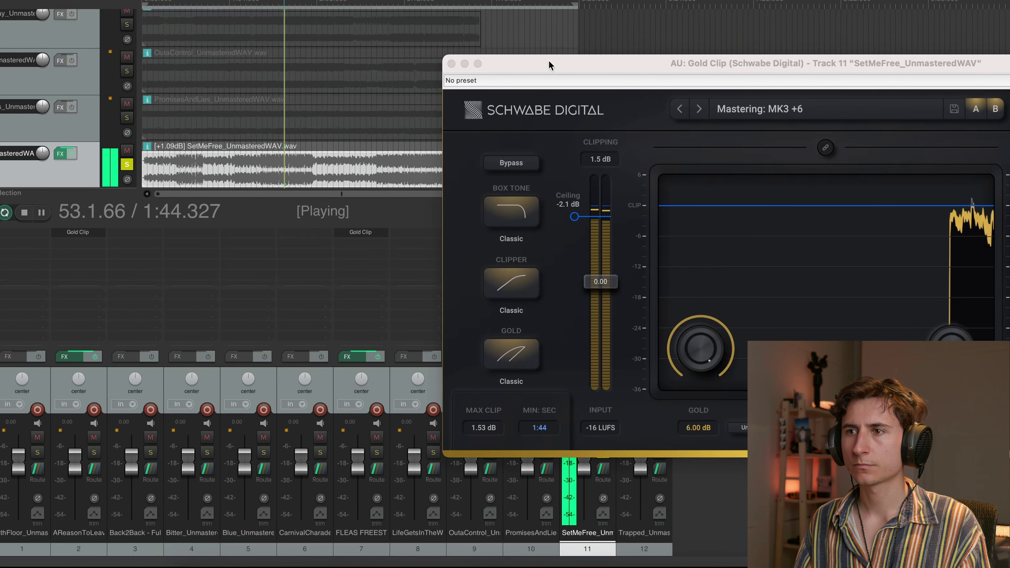
# - Raise the Gold Clip ceiling to -0.6 dB and reduce the Gold amount to 3.05 dB during playback
pyautogui.moveTo(548, 64); pyautogui.dragTo(305, 1)
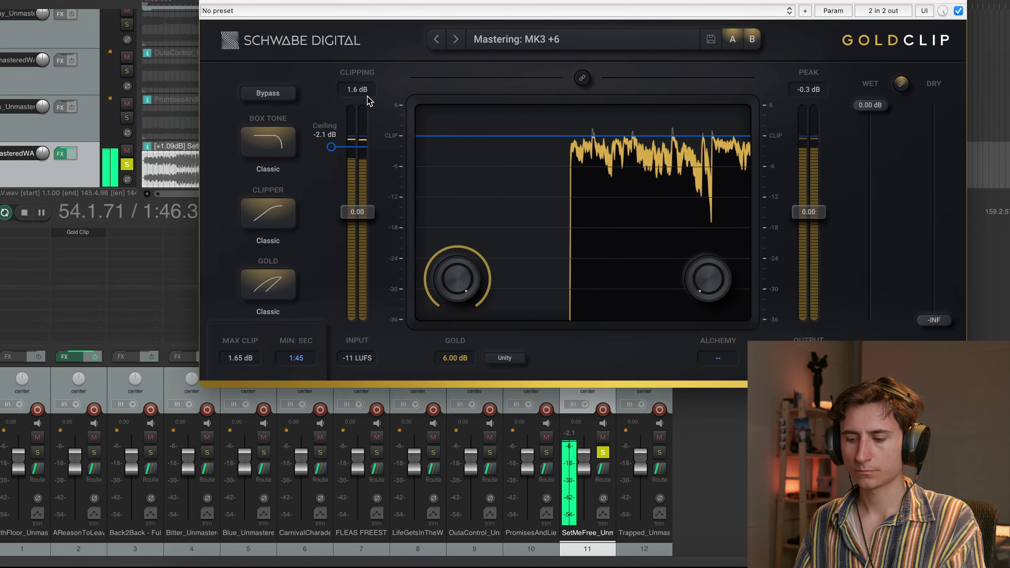
pyautogui.moveTo(331, 147); pyautogui.dragTo(330, 138)
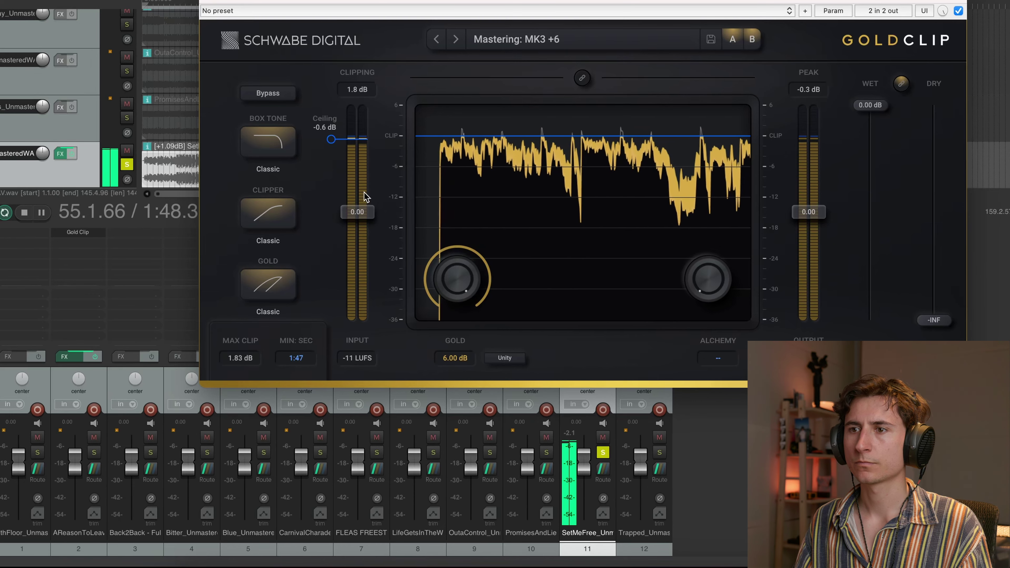
pyautogui.moveTo(458, 279); pyautogui.dragTo(461, 323)
pyautogui.moveTo(459, 285); pyautogui.dragTo(449, 284)
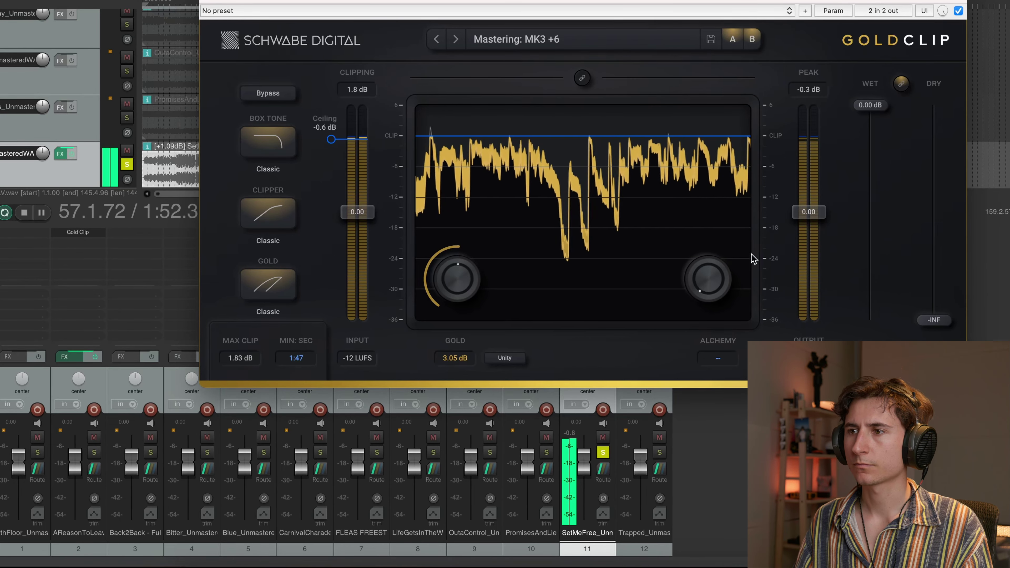
# - Turn on Unity for the Gold processing and set the output gain to 0.55 dB
pyautogui.moveTo(809, 212); pyautogui.dragTo(816, 234)
pyautogui.doubleClick(816, 234)
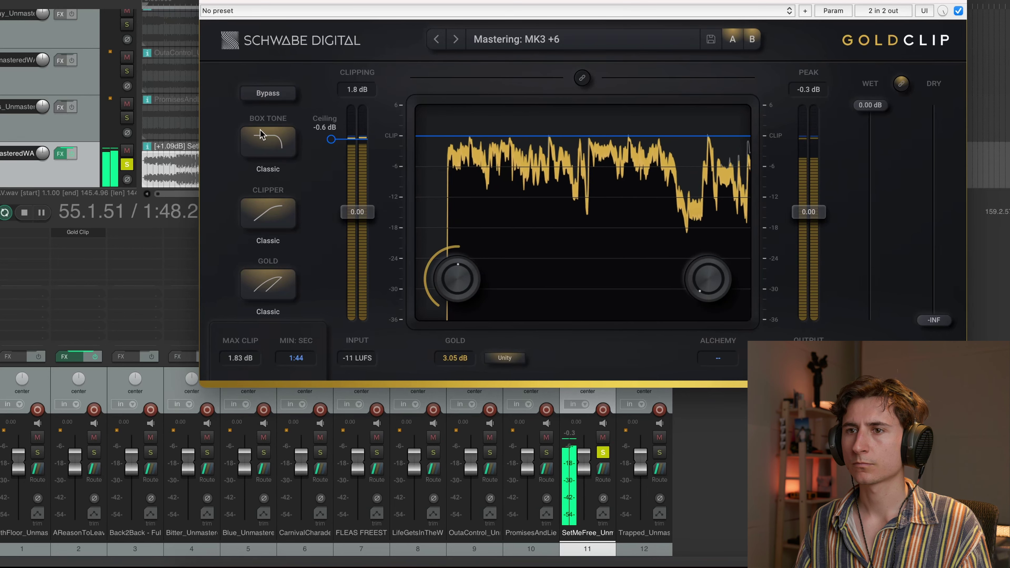
pyautogui.moveTo(800, 218); pyautogui.dragTo(800, 214)
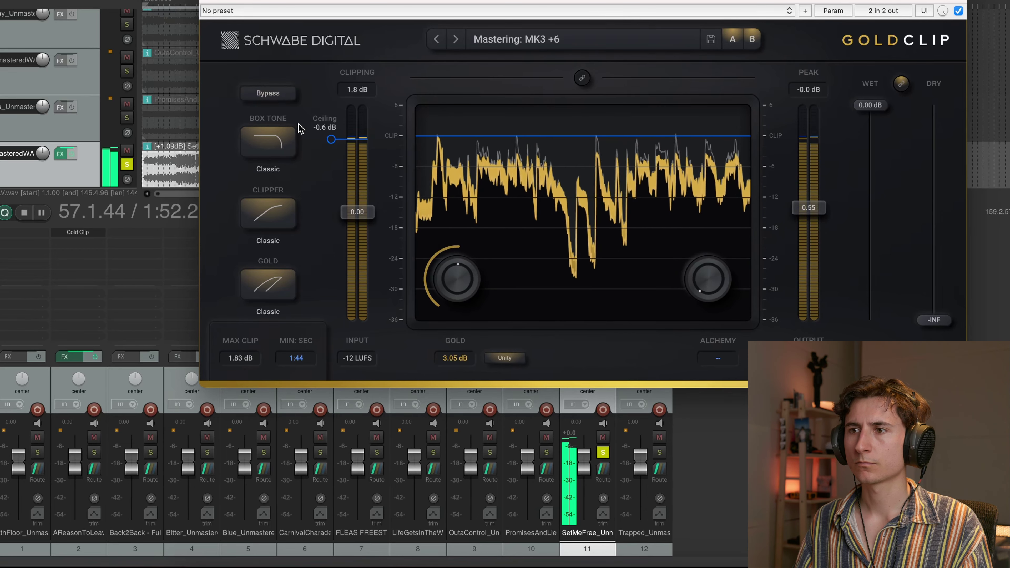
# - Lower the ceiling to -1.1 dB and compare the Classic Gold sound with bypass and with the Modern Gold mode
pyautogui.click(270, 93)
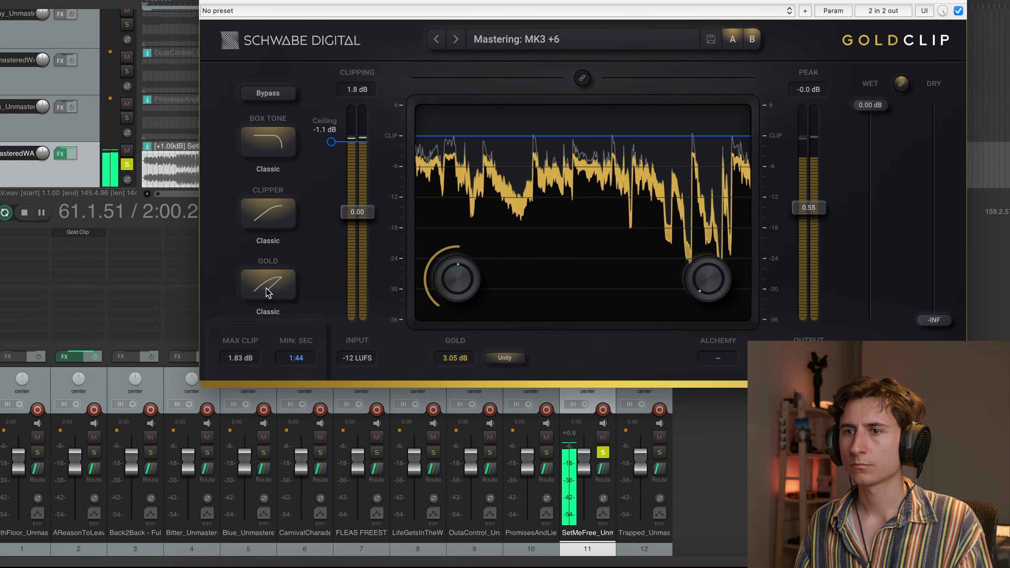
pyautogui.click(278, 311)
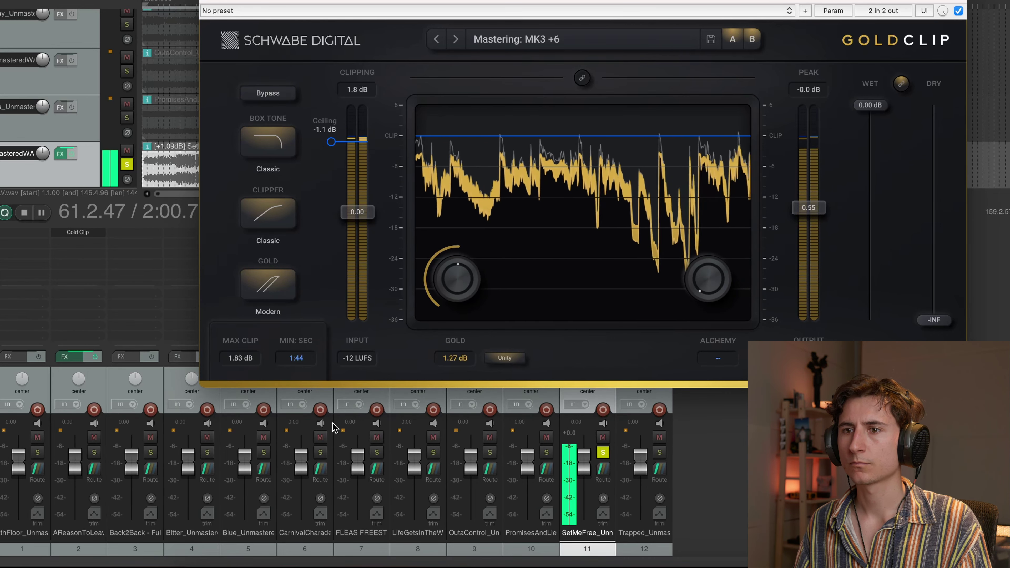
pyautogui.click(280, 299)
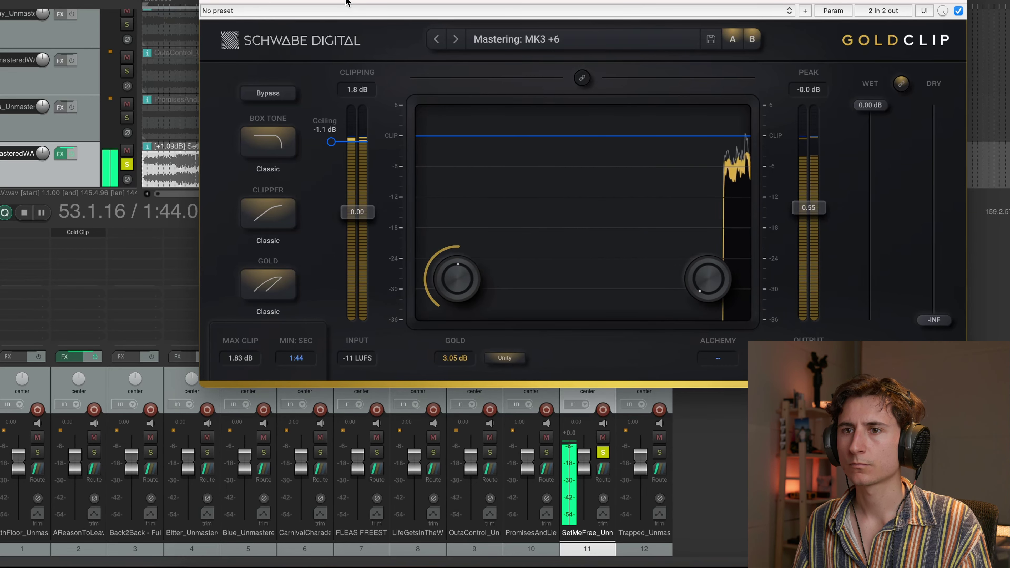
# - Listen to the delta signal on its own, then restore the full output and check it against bypass
pyautogui.moveTo(289, 0); pyautogui.dragTo(120, 9)
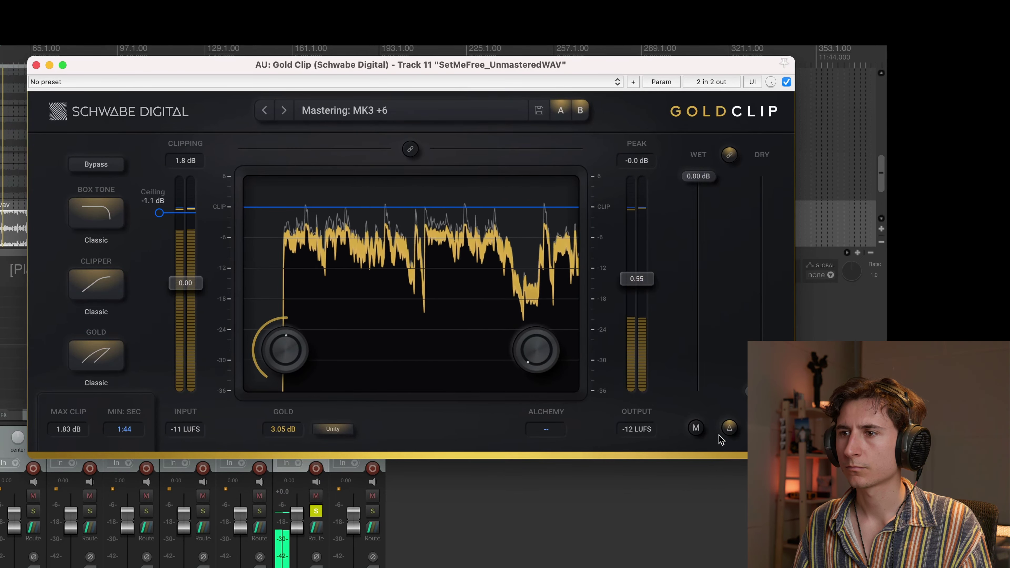
pyautogui.click(729, 428)
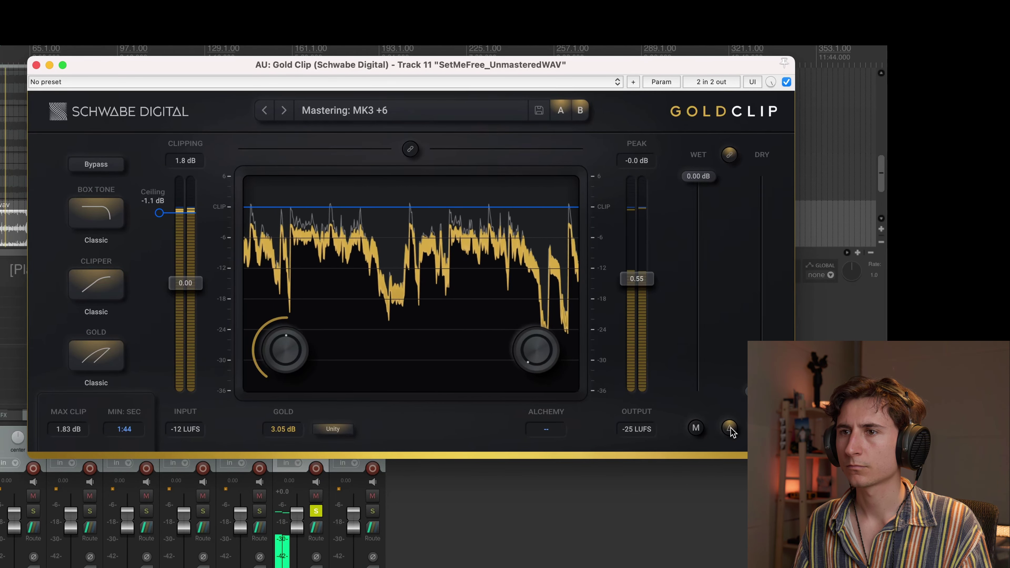
pyautogui.click(101, 163)
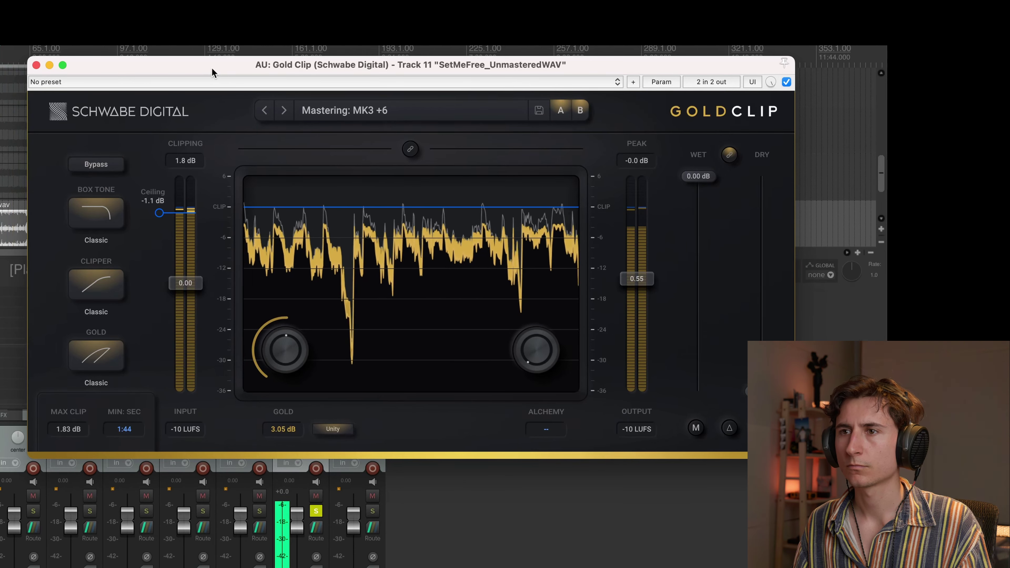
# - Play another passage of the SetMeFree track and switch both the Clipper and Gold modes to Modern
pyautogui.moveTo(212, 68); pyautogui.dragTo(42, 271)
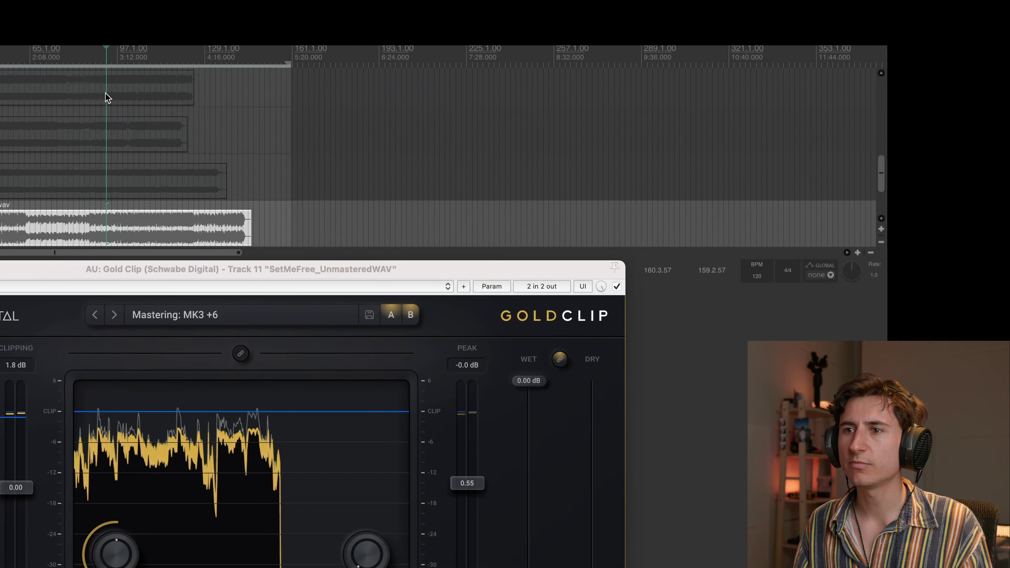
pyautogui.moveTo(117, 269); pyautogui.dragTo(187, 90)
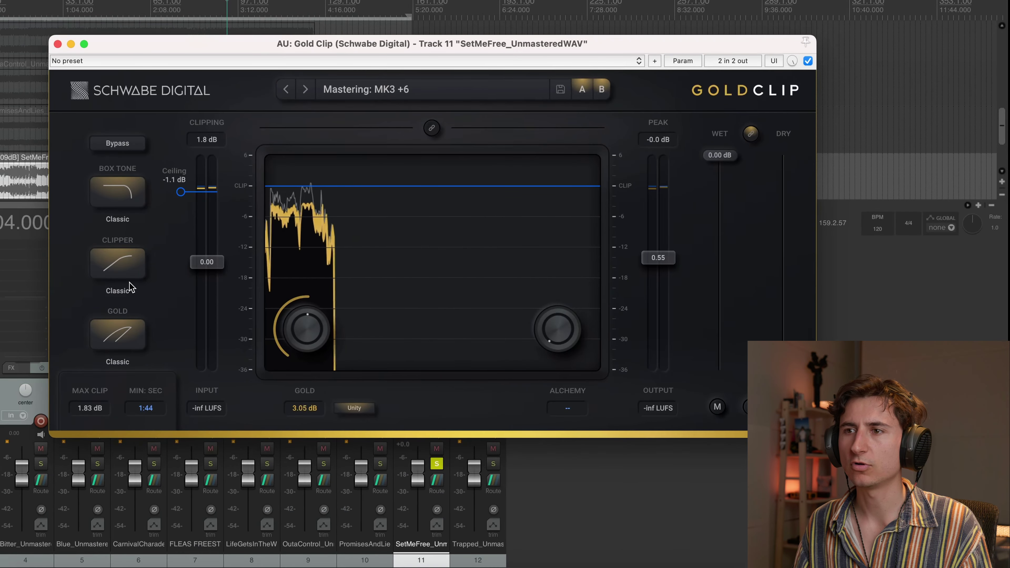
pyautogui.press('space')
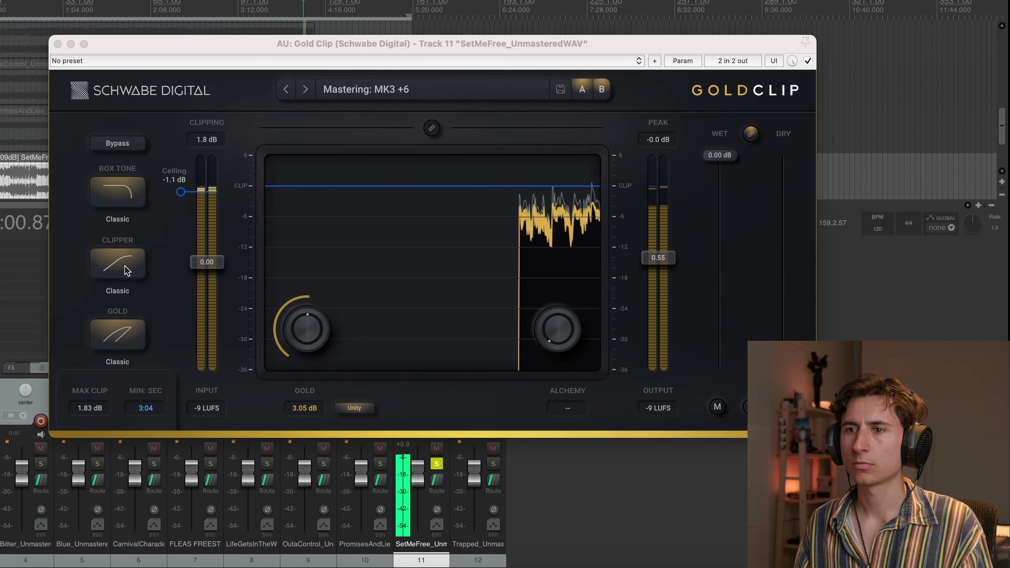
pyautogui.click(127, 284)
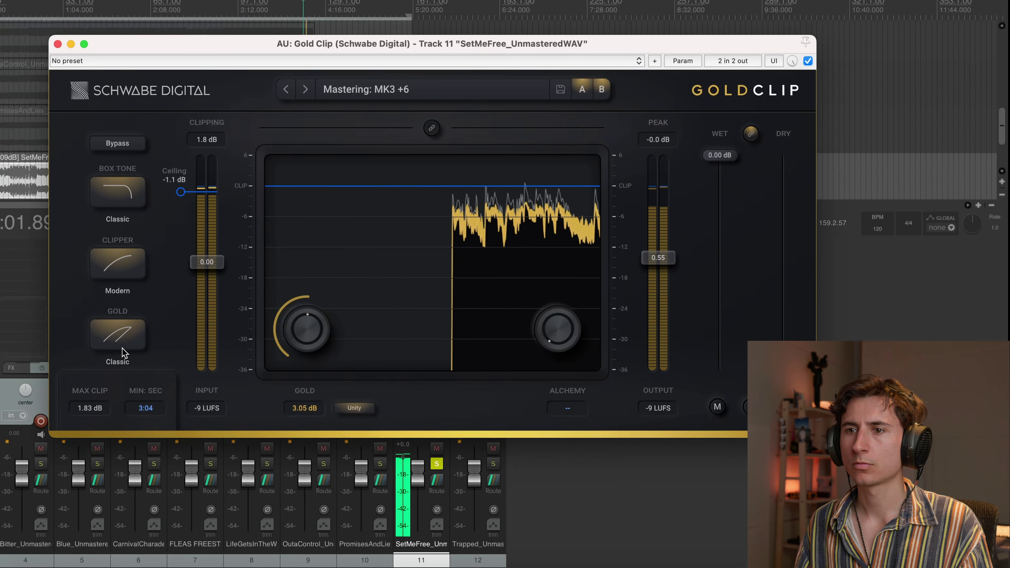
pyautogui.click(121, 338)
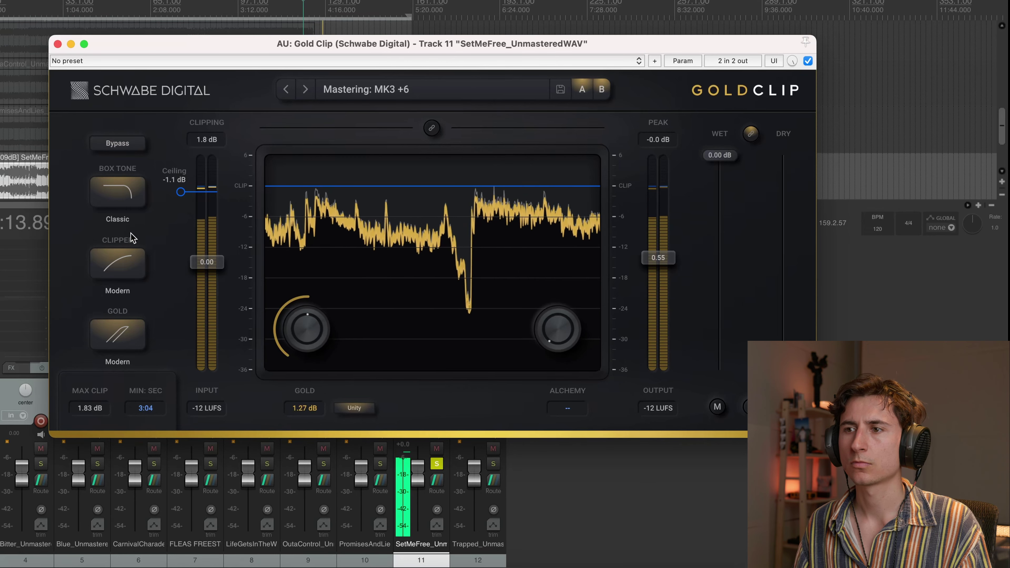
# - Stop playback and set slot A to Hard Clipper with Classic Gold, and slot B to Classic Clipper with Modern Gold
pyautogui.press('space')
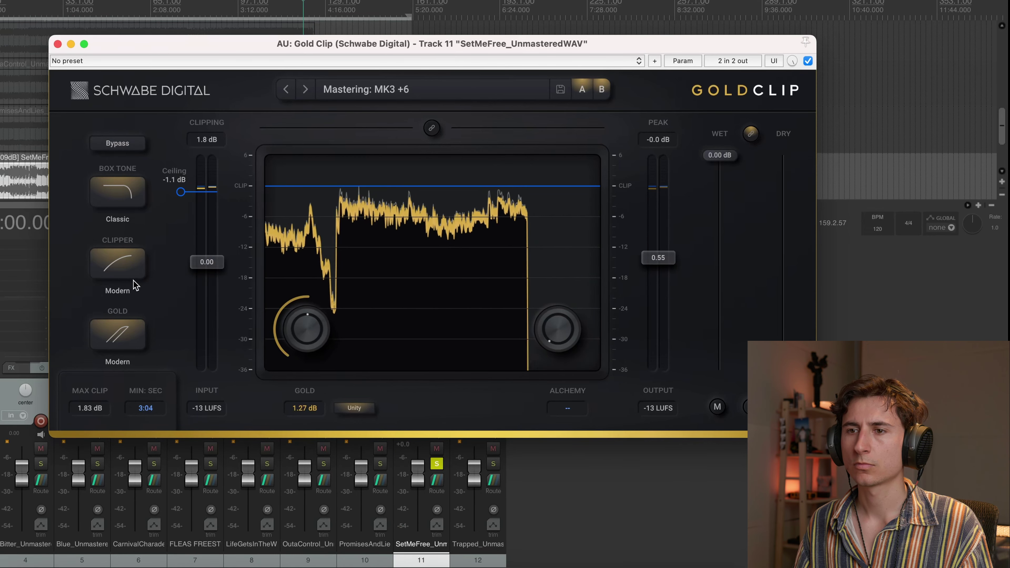
pyautogui.click(130, 328)
pyautogui.click(118, 263)
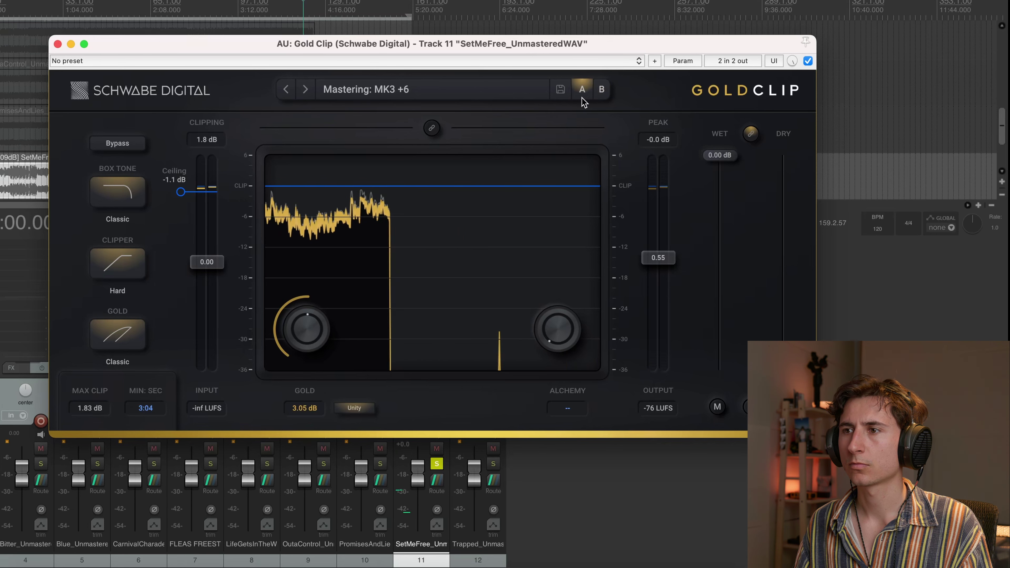
pyautogui.click(602, 90)
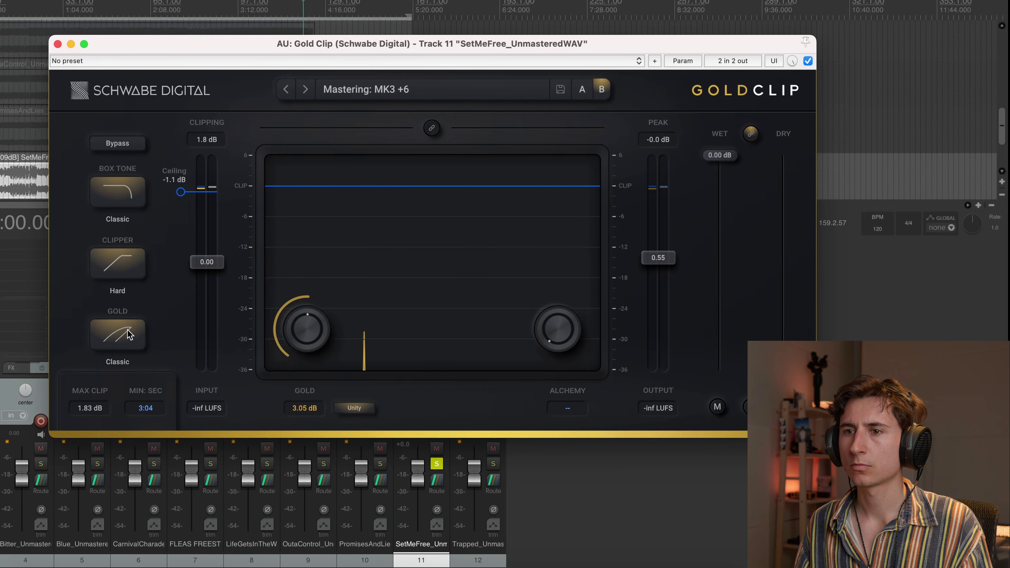
pyautogui.click(582, 90)
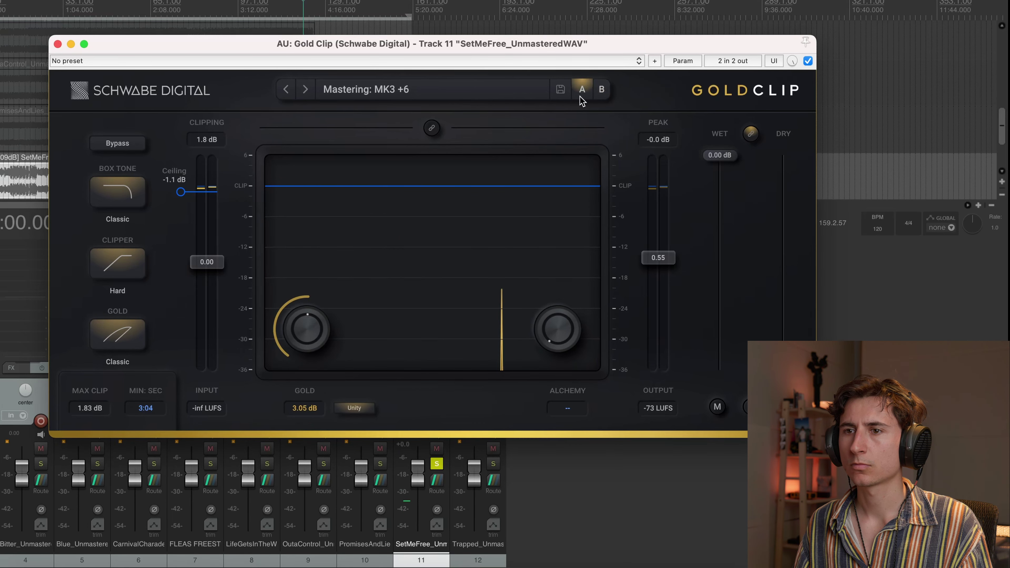
# - Compare slots A and B during playback, setting the Gold amount to 1.97 dB in B and reducing it in A
pyautogui.press('space')
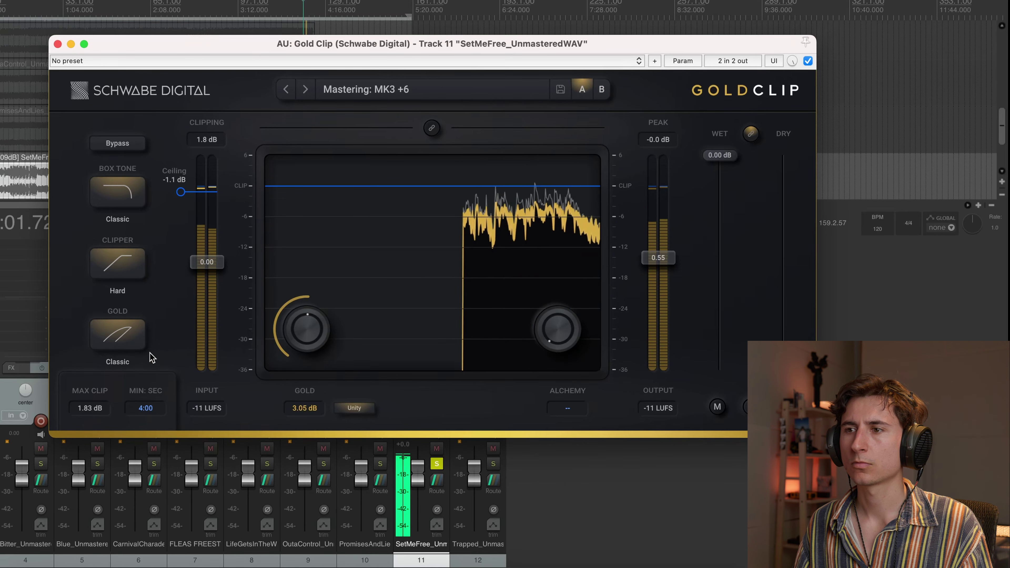
pyautogui.click(602, 90)
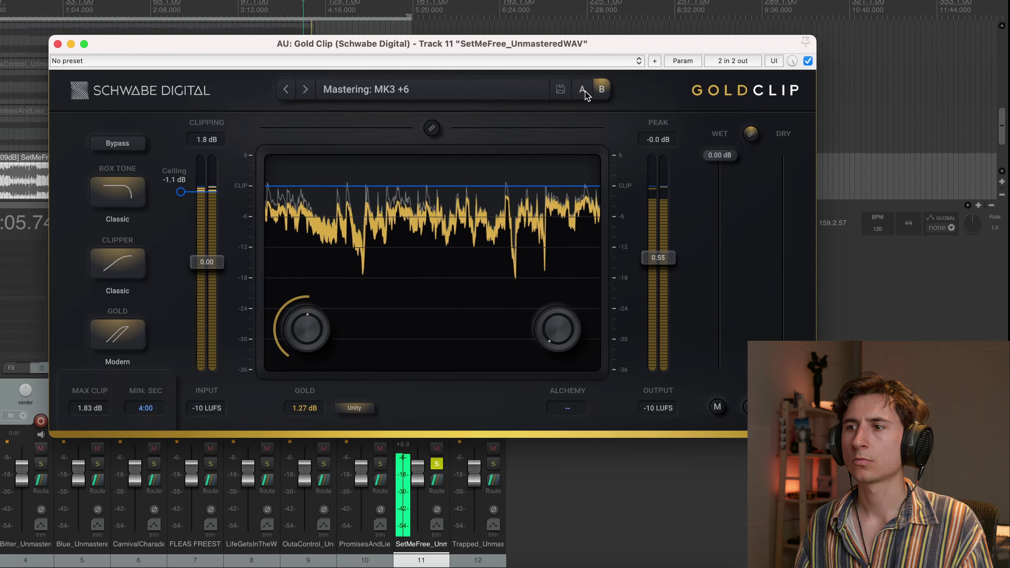
pyautogui.click(583, 90)
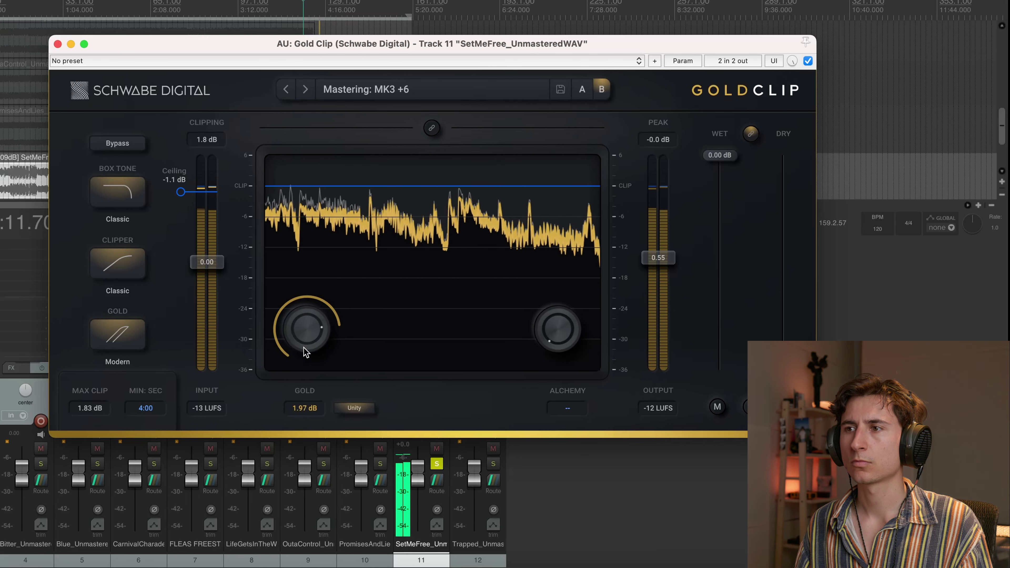
pyautogui.click(583, 90)
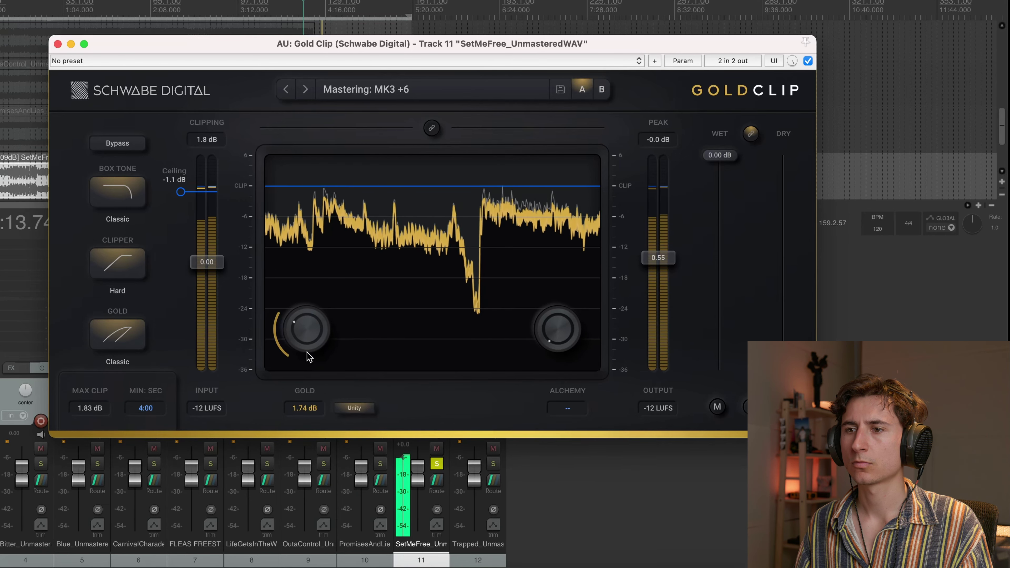
# - Play the earlier passage of the SetMeFree track around 0:28 and compare slot A with slot B
pyautogui.click(13, 9)
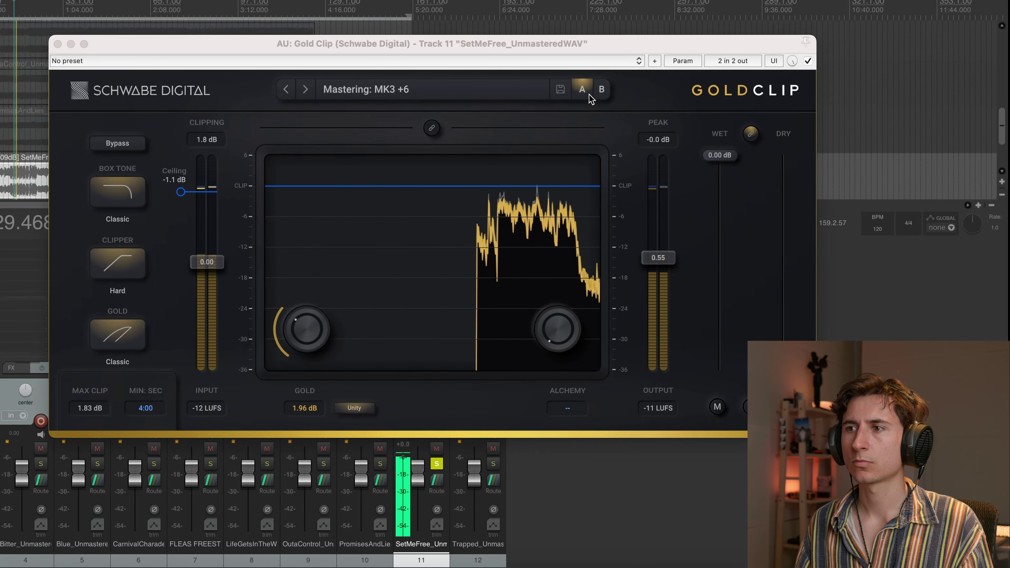
pyautogui.click(600, 89)
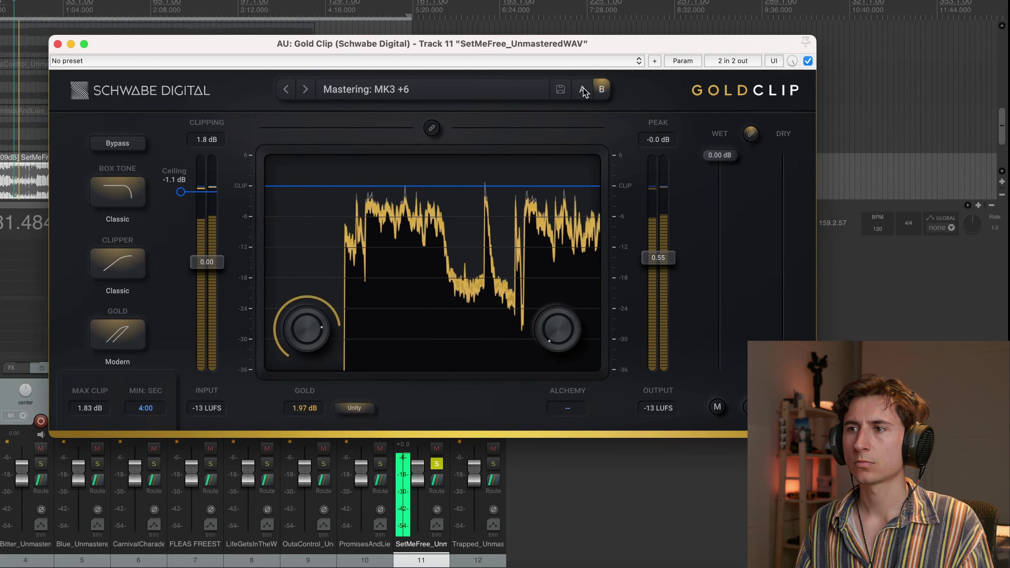
pyautogui.press('space')
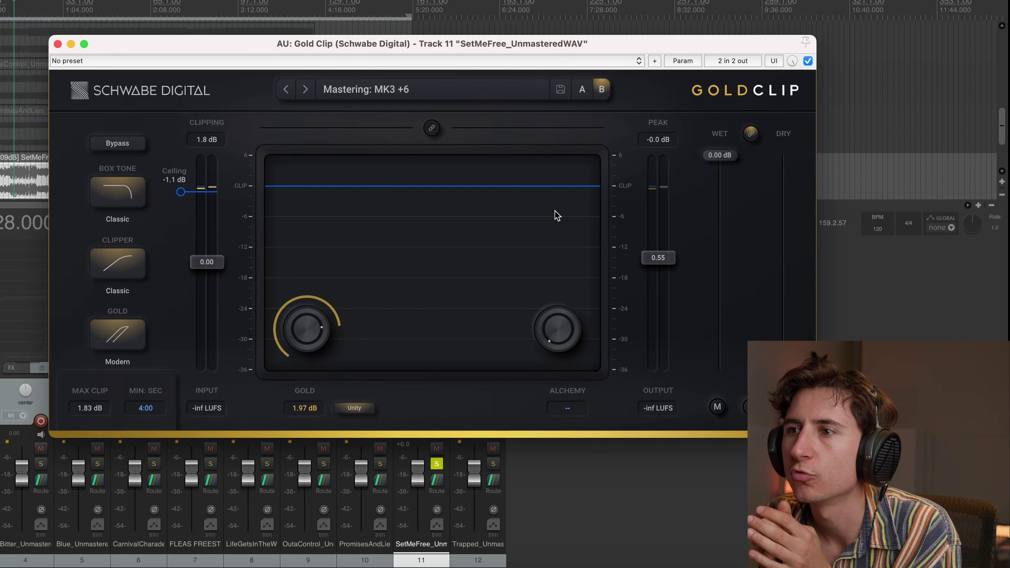
# - Replay the passage from 0:28 and compare slot B's processing with bypass
pyautogui.press('space')
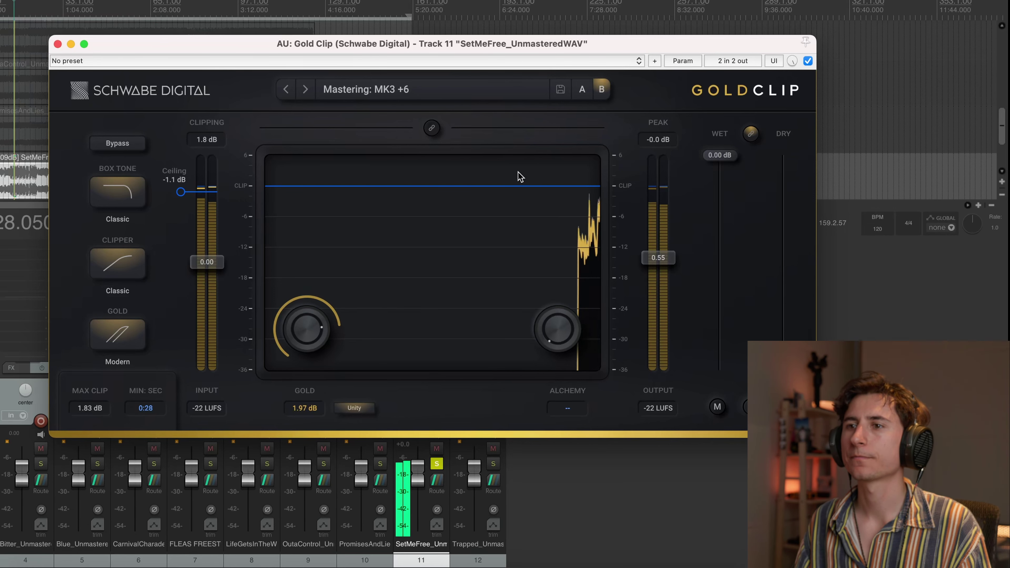
pyautogui.click(118, 144)
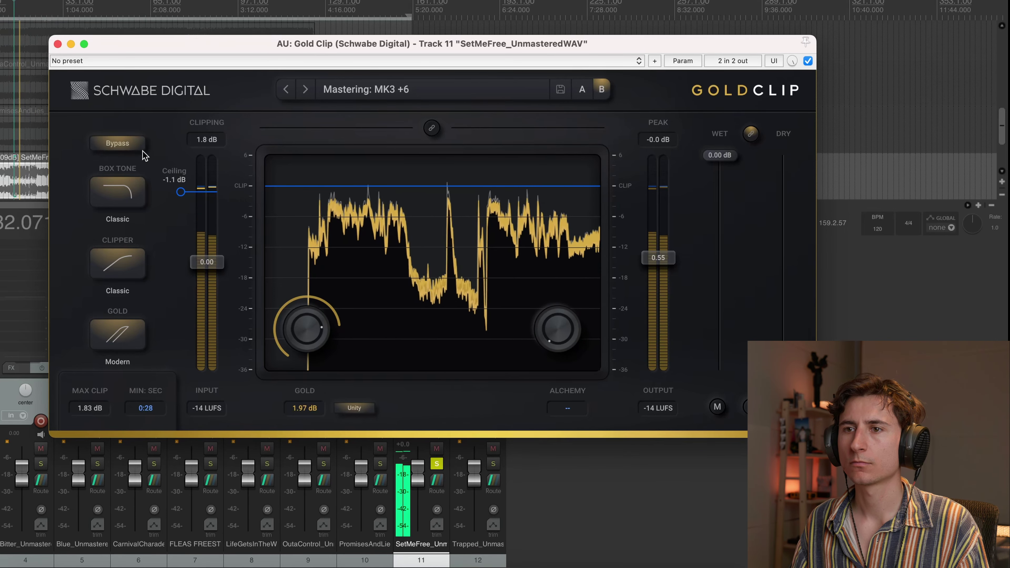
pyautogui.click(120, 143)
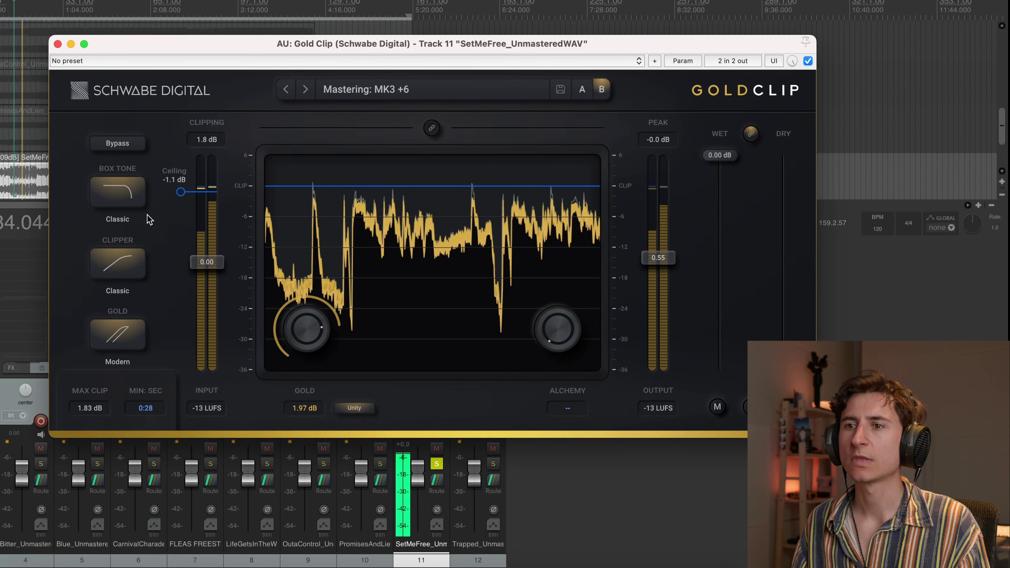
pyautogui.press('space')
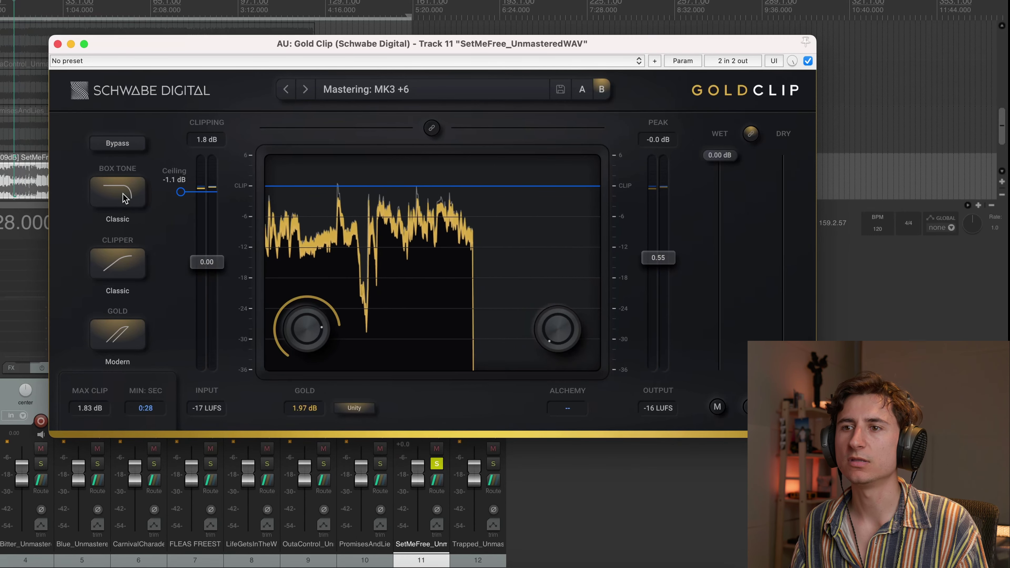
# - Change the Box Tone to Flat and compare the processed sound with bypass from 0:28
pyautogui.click(126, 203)
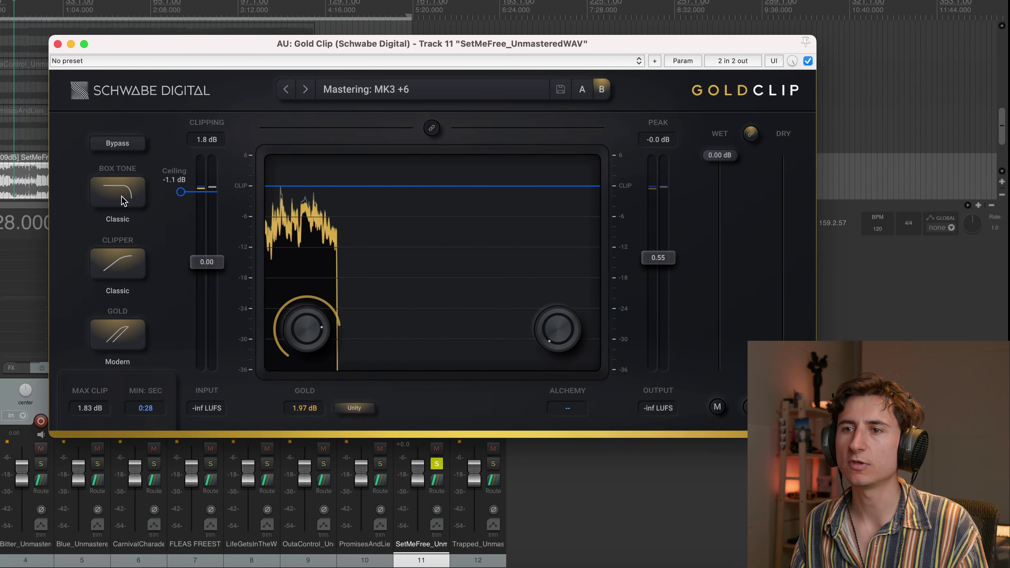
pyautogui.press('space')
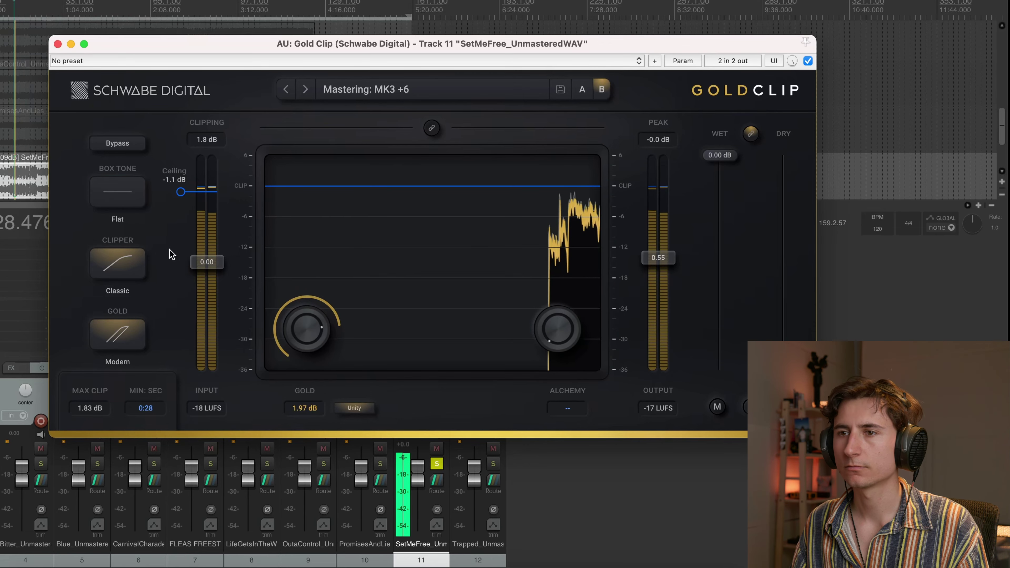
pyautogui.click(126, 145)
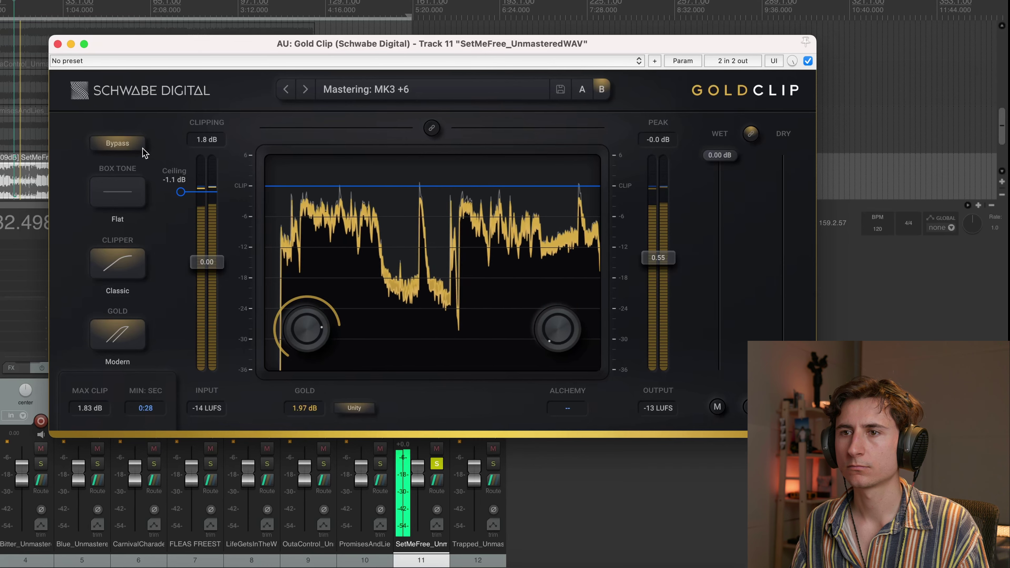
pyautogui.click(135, 146)
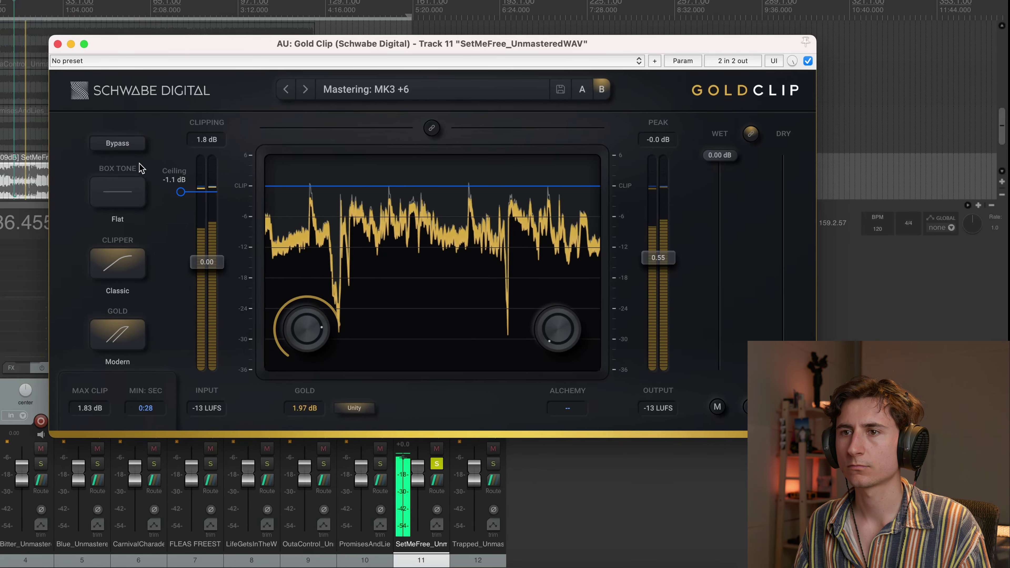
pyautogui.click(131, 142)
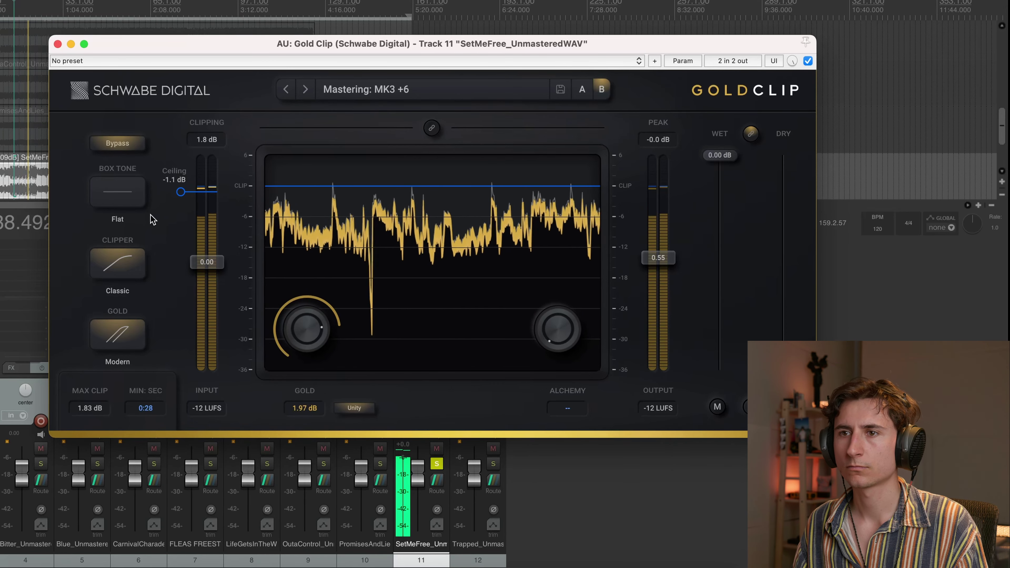
pyautogui.press('space')
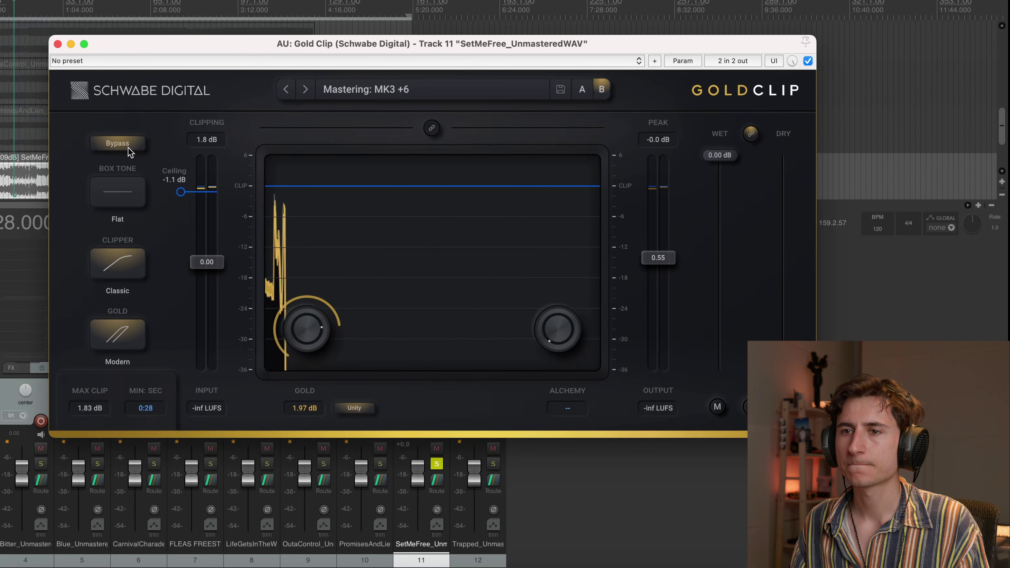
# - Play the passage again and check the Flat Box Tone sound against bypass once more, leaving the processing active
pyautogui.press('space')
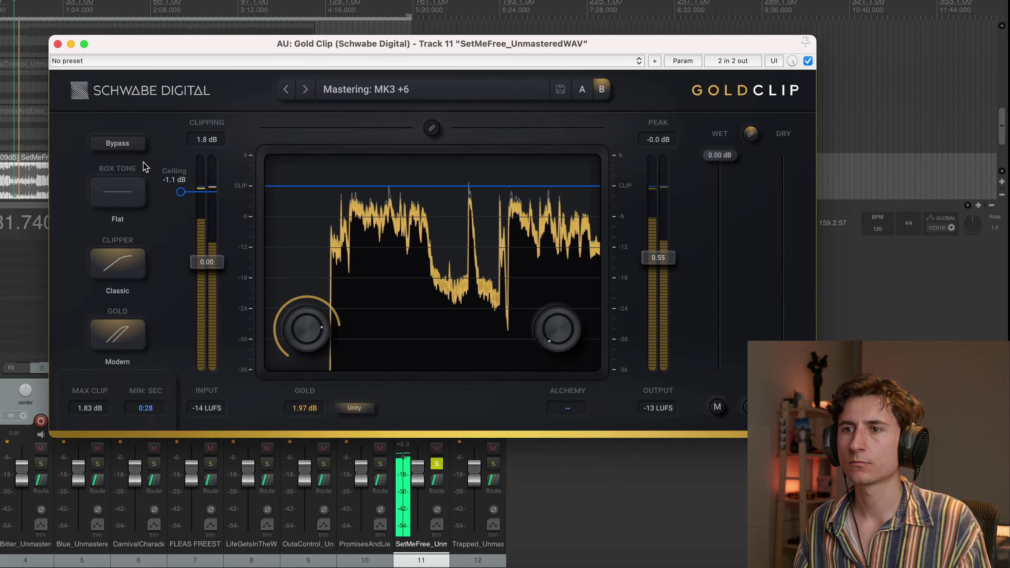
pyautogui.click(132, 146)
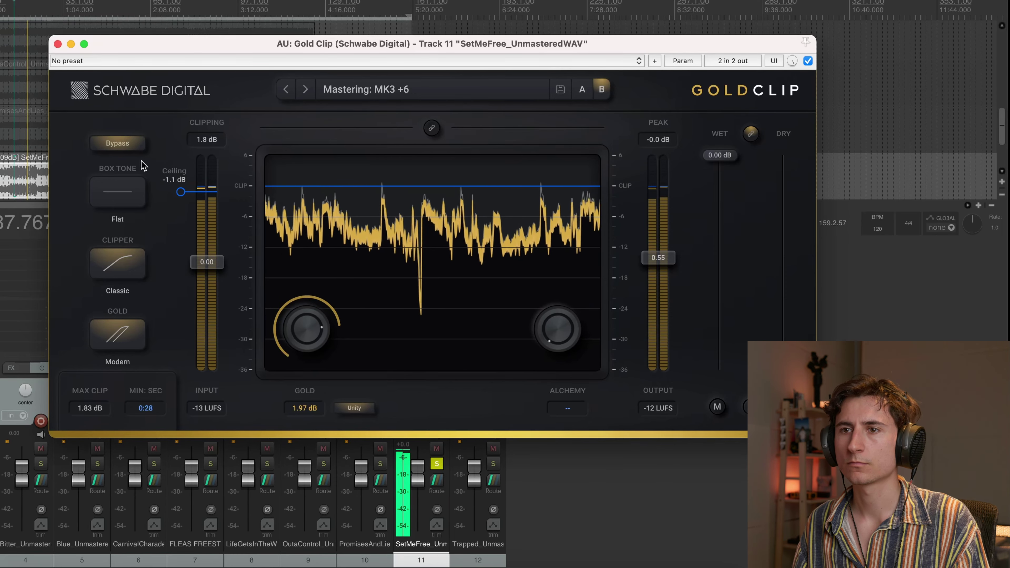
pyautogui.click(130, 146)
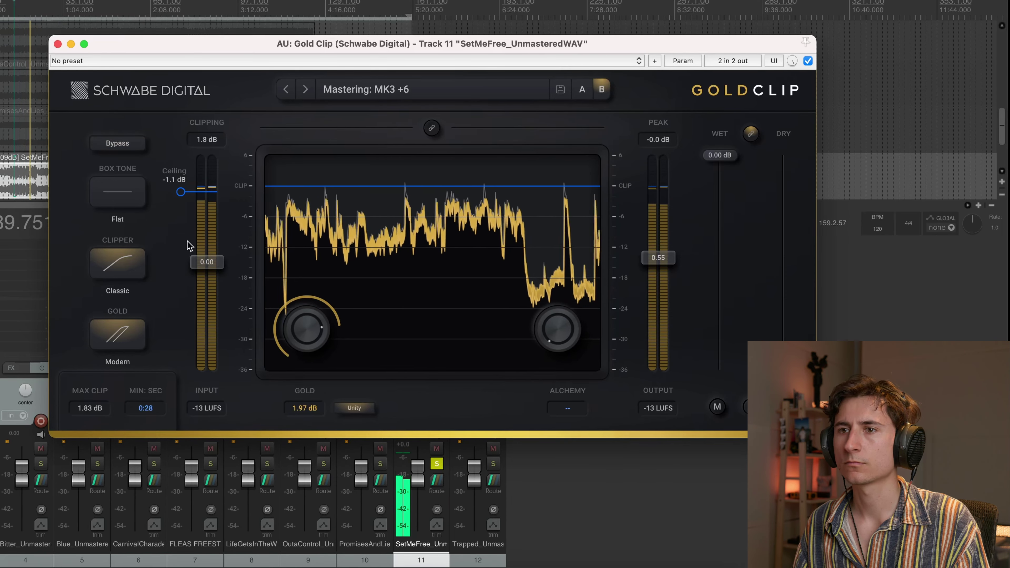
pyautogui.press('space')
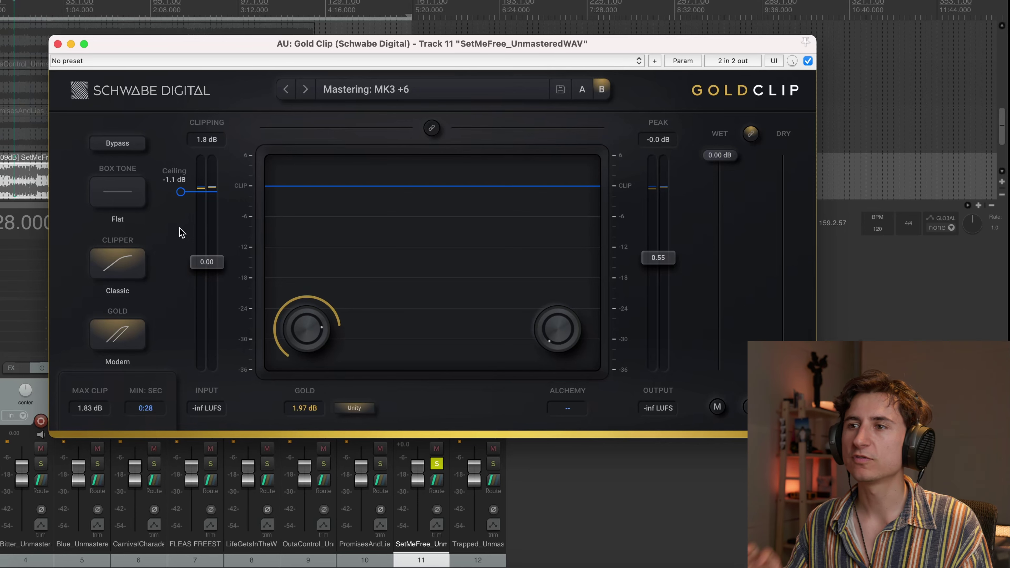
# - Close the Gold Clip window, solo the PromisesAndLies track and listen to it from 0:28
pyautogui.click(58, 44)
pyautogui.press('space')
pyautogui.click(380, 463)
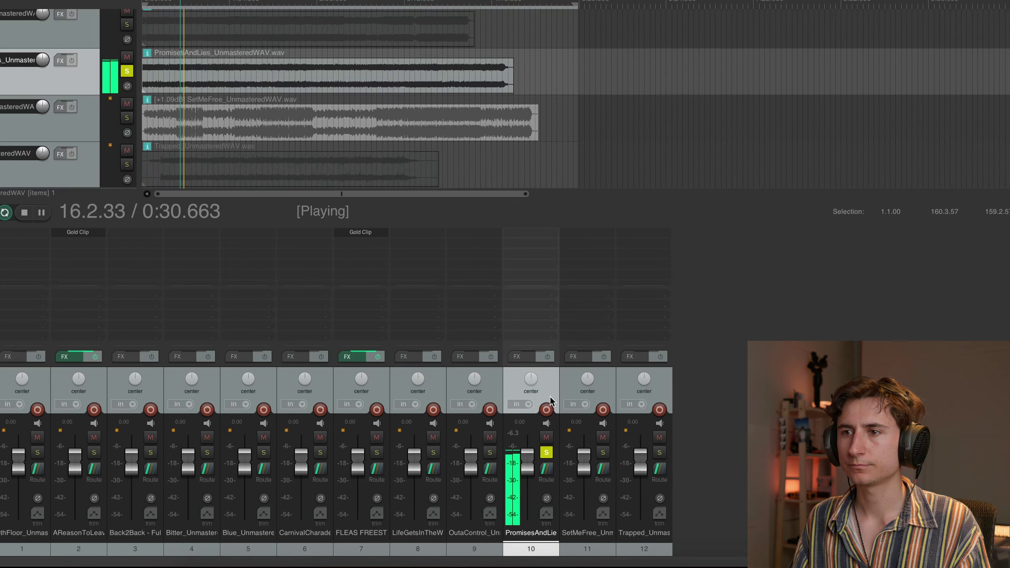
pyautogui.press('space')
pyautogui.press('space')
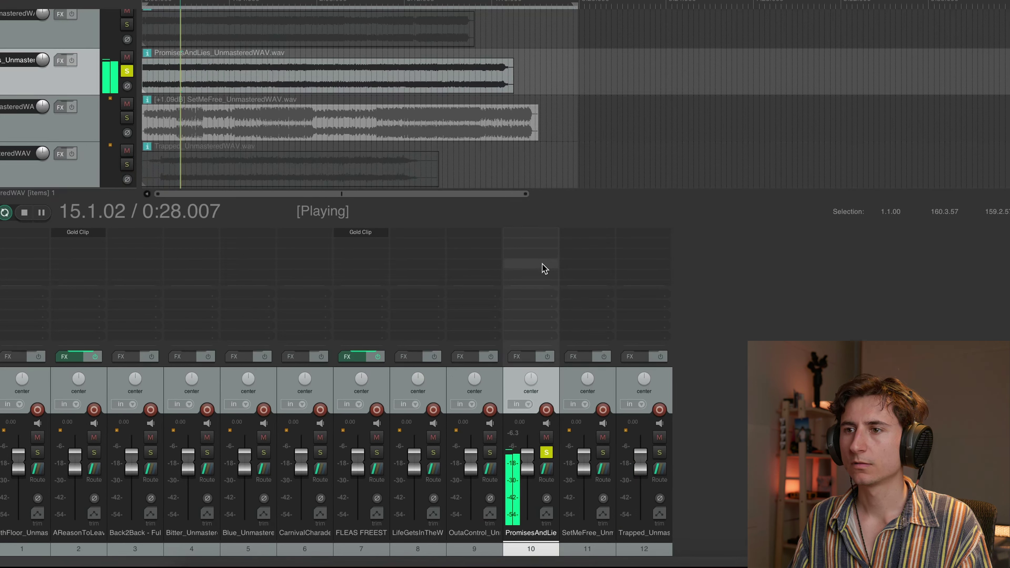
# - Stop playback, insert TDR Nova on the PromisesAndLies track and move its window fully into view
pyautogui.press('space')
pyautogui.doubleClick(541, 262)
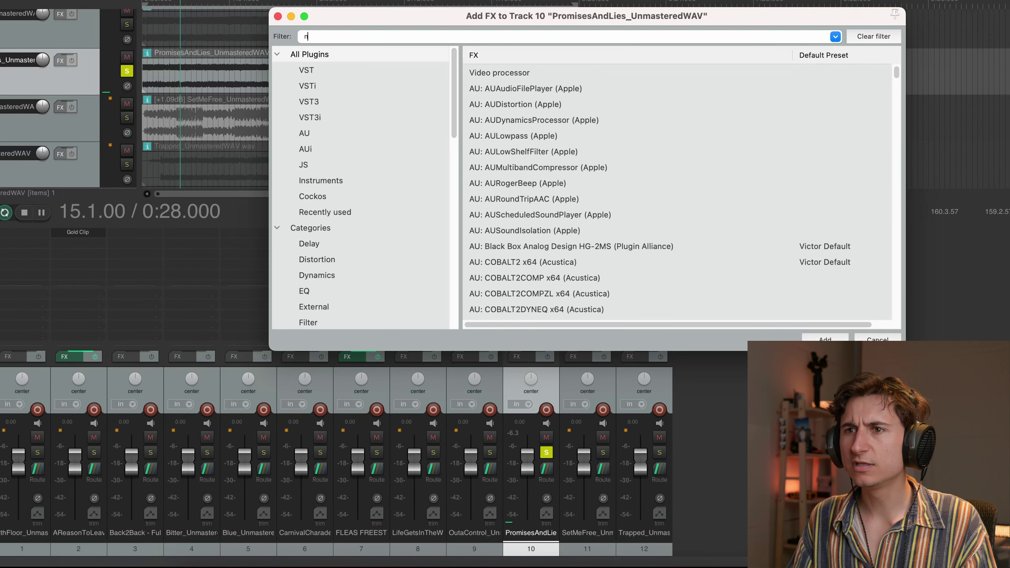
pyautogui.doubleClick(497, 73)
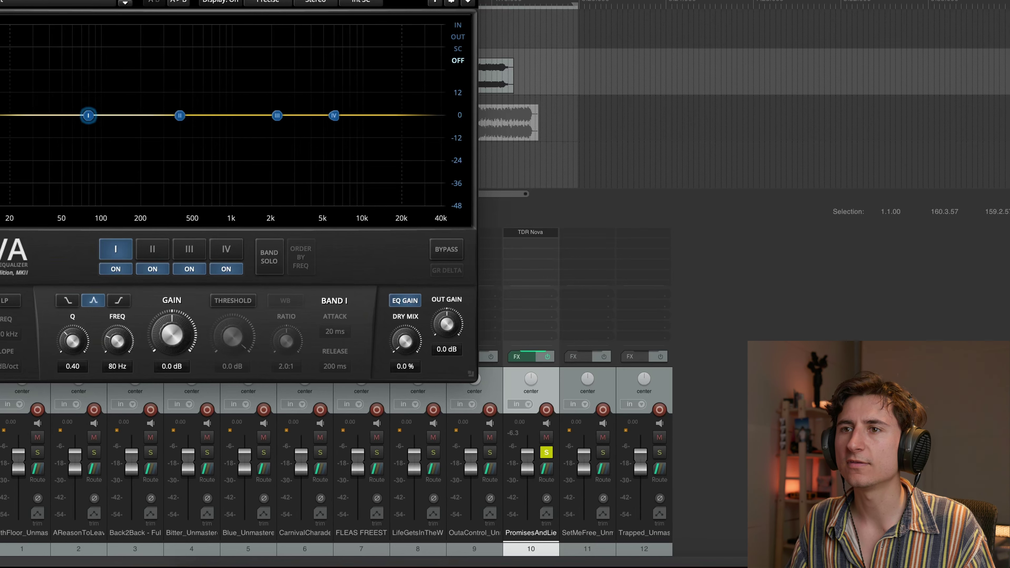
pyautogui.moveTo(288, 2); pyautogui.dragTo(760, 22)
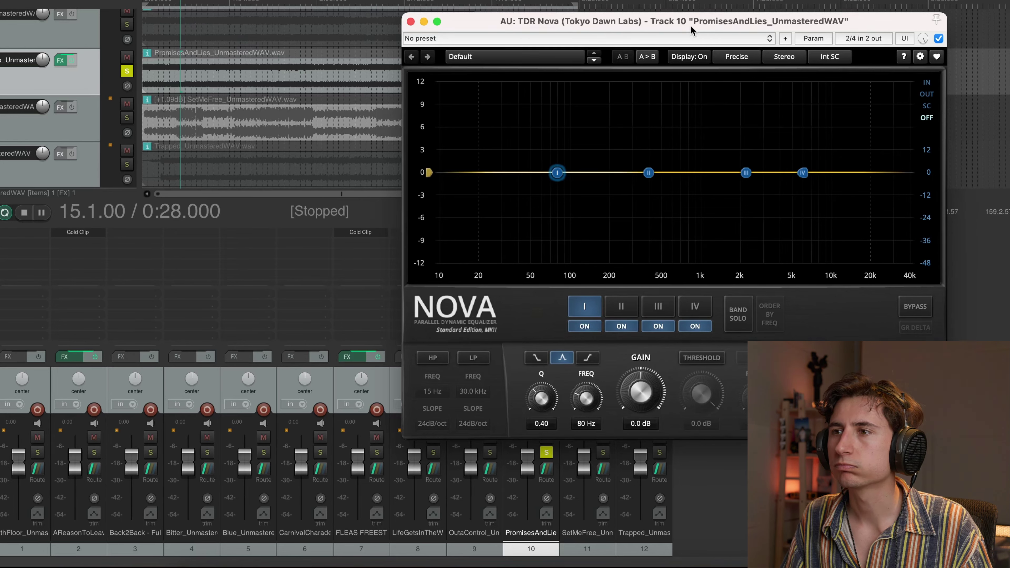
# - Boost band III by 0.9 dB at 10.9 kHz with Q 0.33 and band II by 1.0 dB at 63 Hz with Q 0.30
pyautogui.press('space')
pyautogui.moveTo(804, 174); pyautogui.dragTo(836, 167)
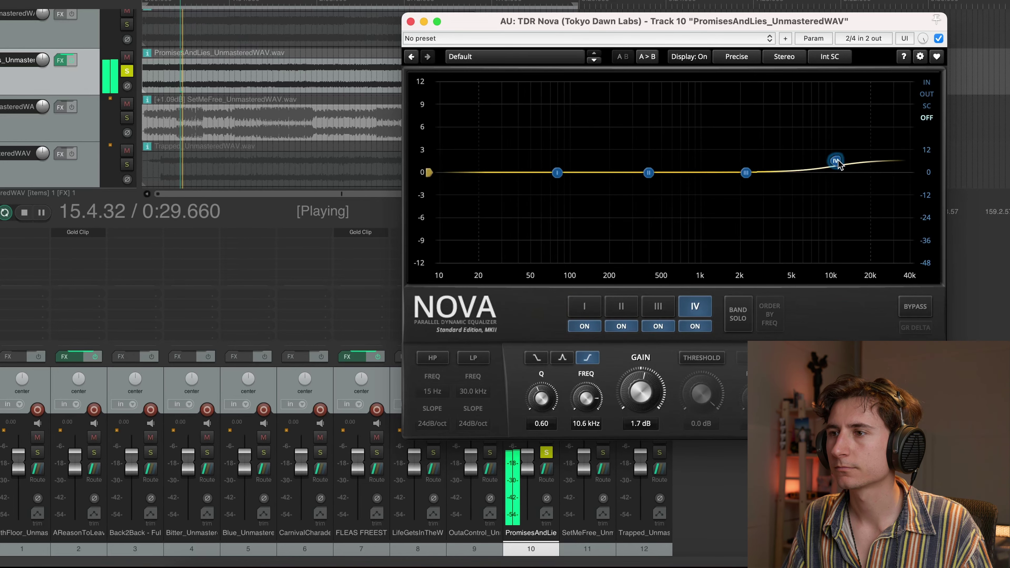
pyautogui.moveTo(747, 173); pyautogui.dragTo(836, 171)
pyautogui.scroll(-3, 786, 154)
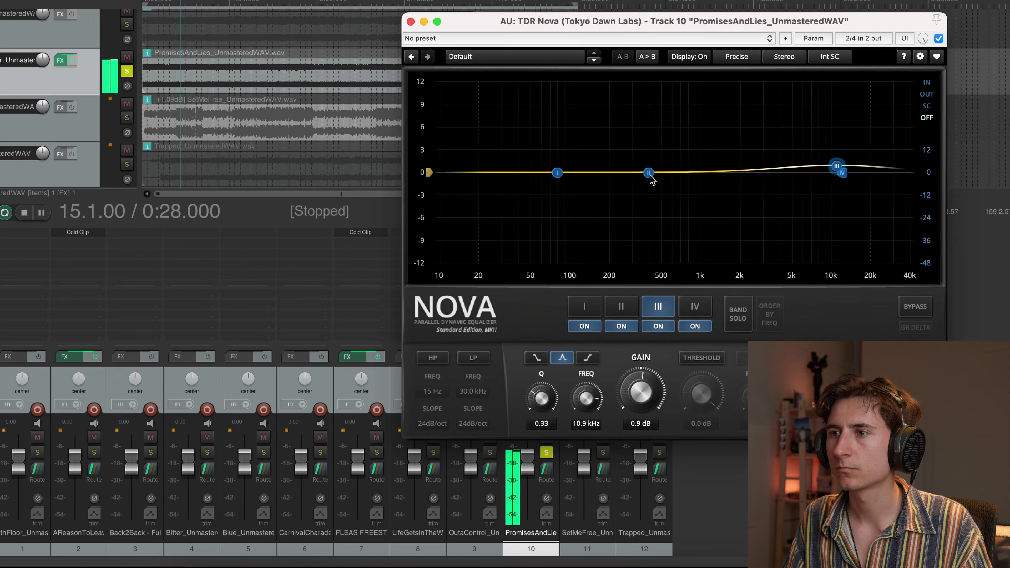
pyautogui.press('space')
pyautogui.moveTo(650, 175); pyautogui.dragTo(540, 167)
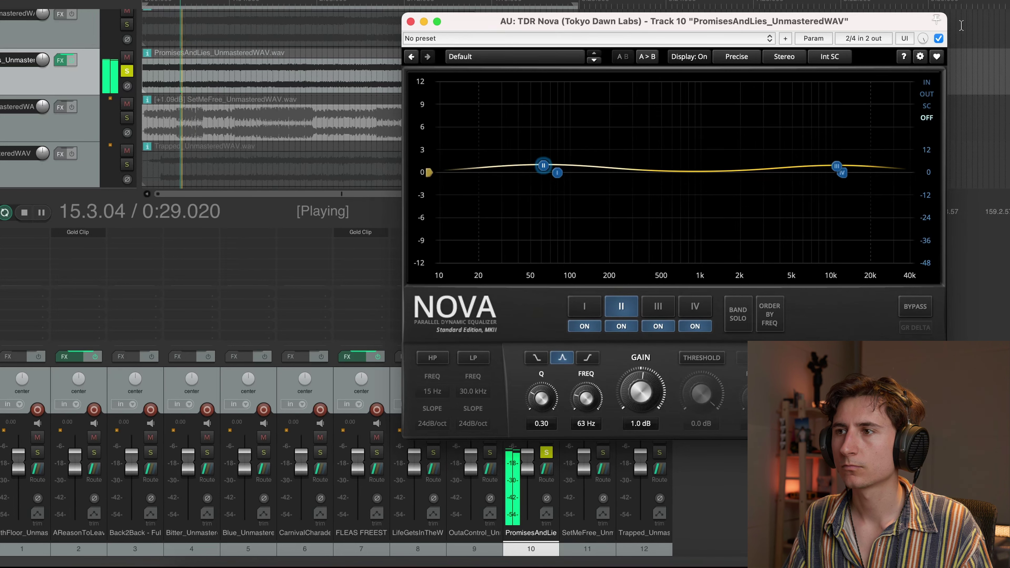
# - Compare the EQ with its bypassed sound, then shift band II lower and boost band I by 1.2 dB at 40.0 kHz
pyautogui.click(939, 38)
pyautogui.click(939, 38)
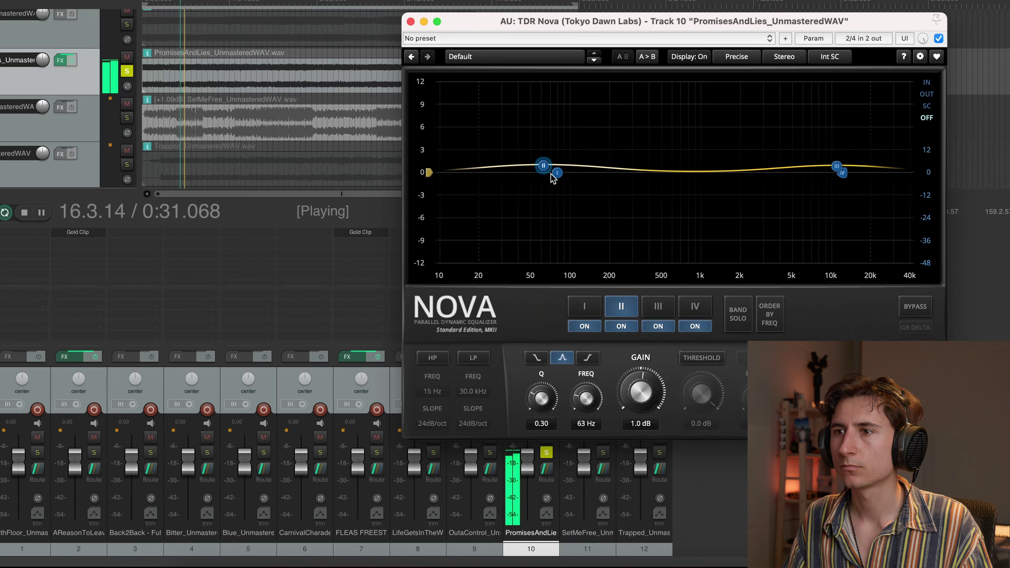
pyautogui.moveTo(551, 175); pyautogui.dragTo(920, 169)
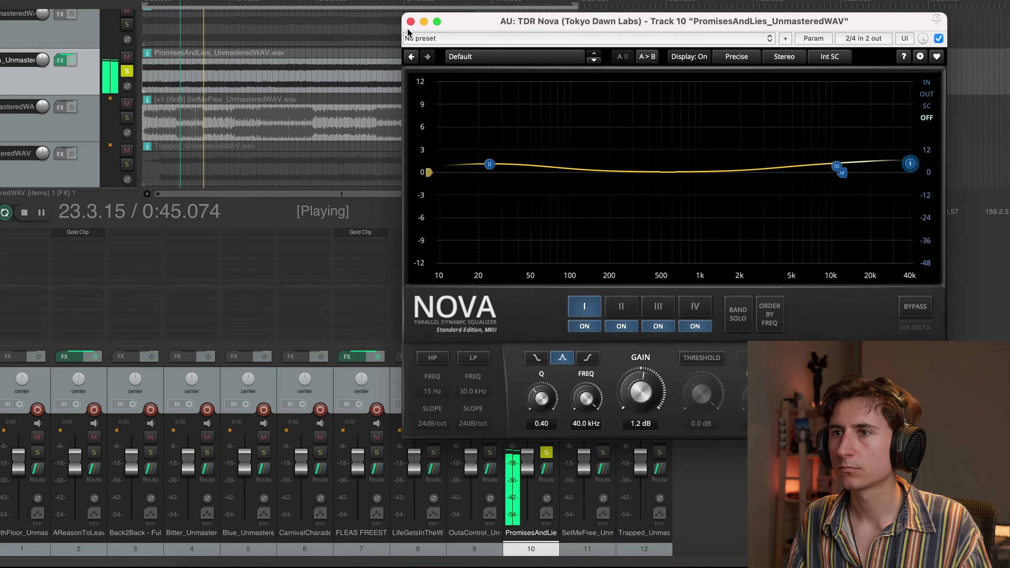
# - Close the EQ window, stop playback, insert AU Gold Clip on the PromisesAndLies track and load its Mastering: Ryan Schwabe preset during playback
pyautogui.click(410, 22)
pyautogui.press('space')
pyautogui.press('f')
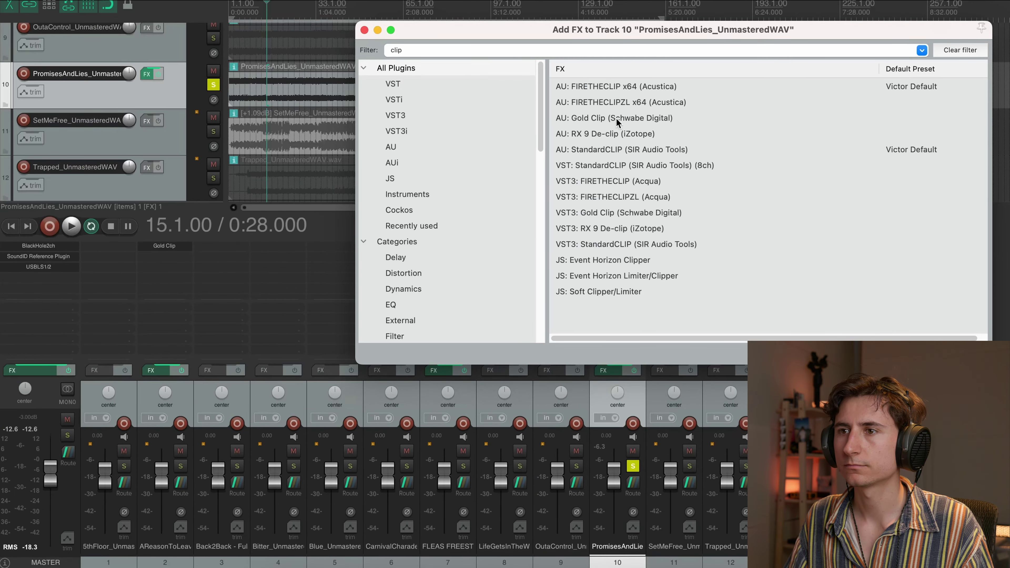
pyautogui.doubleClick(618, 120)
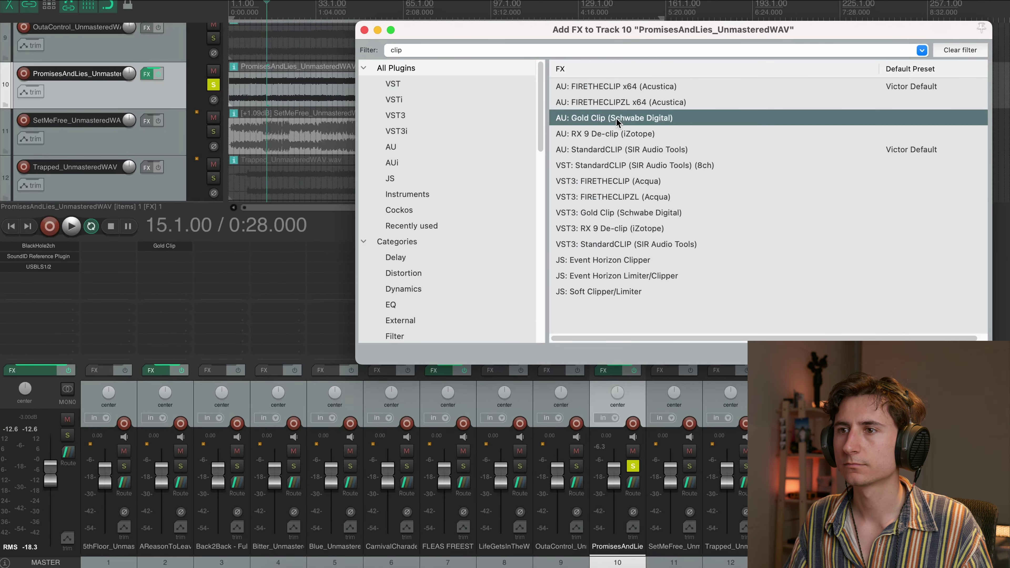
pyautogui.press('space')
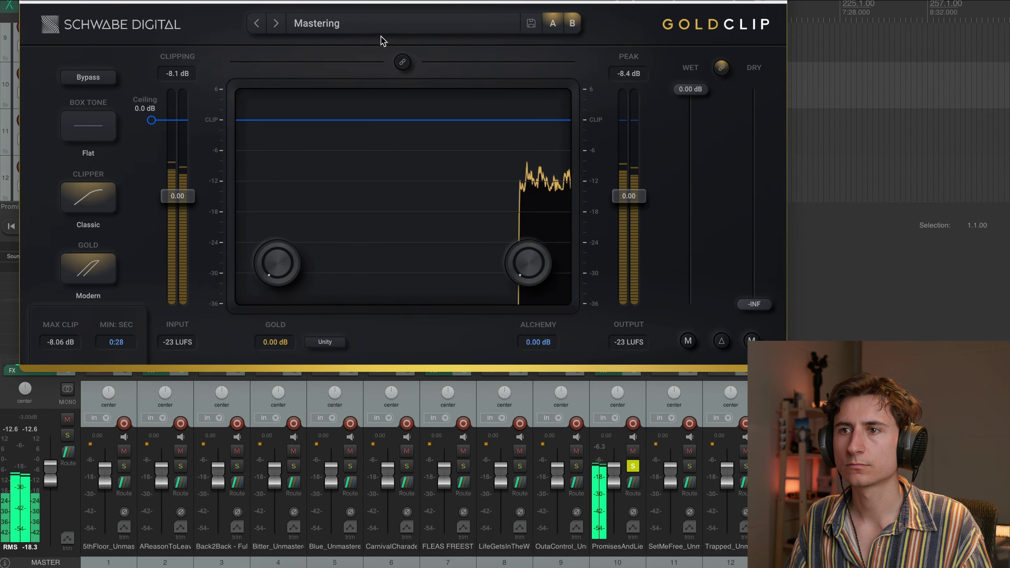
pyautogui.click(316, 27)
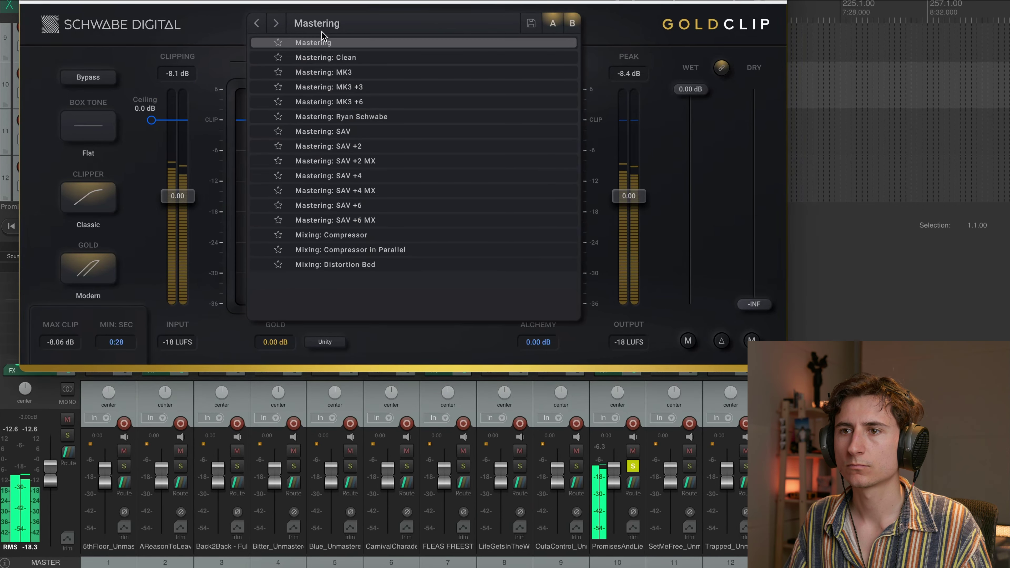
pyautogui.click(350, 118)
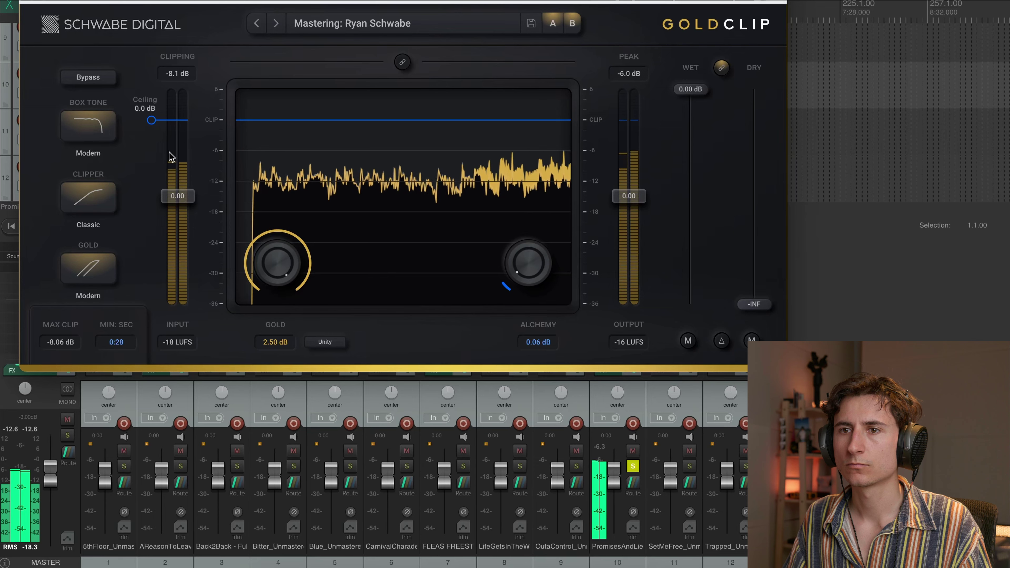
# - Try the ceiling at -9.1 dB, restore it to 0.0 dB, and listen with the input gain raised to 8.35 dB
pyautogui.moveTo(152, 120); pyautogui.dragTo(158, 179)
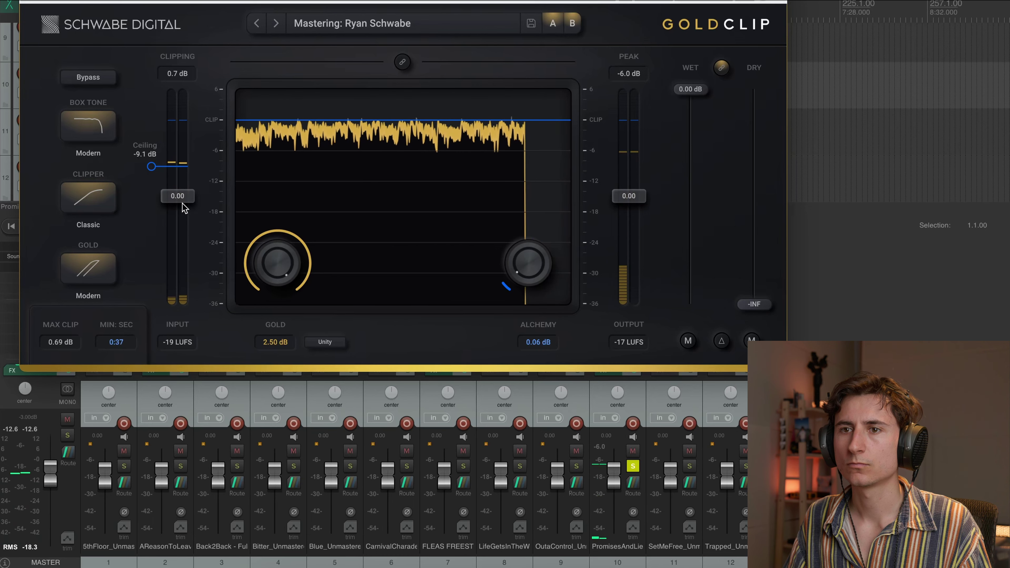
pyautogui.moveTo(151, 166); pyautogui.dragTo(155, 121)
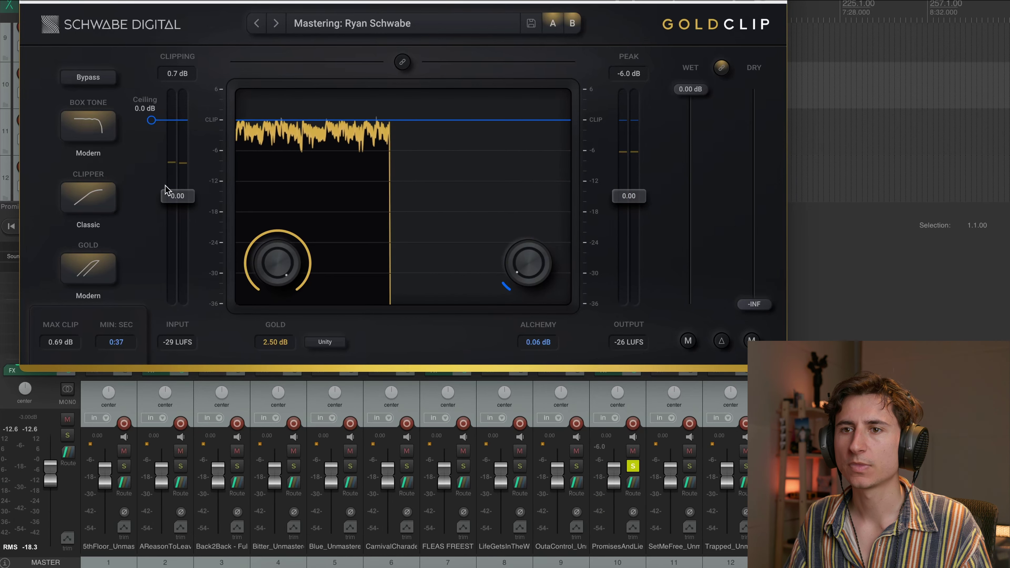
pyautogui.moveTo(180, 195); pyautogui.dragTo(177, 129)
pyautogui.press('space')
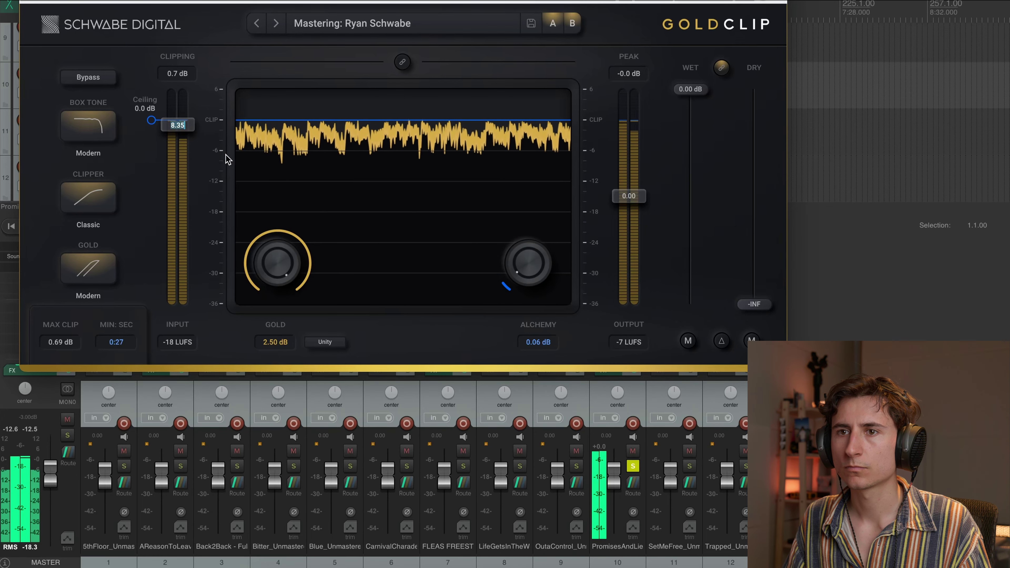
pyautogui.press('space')
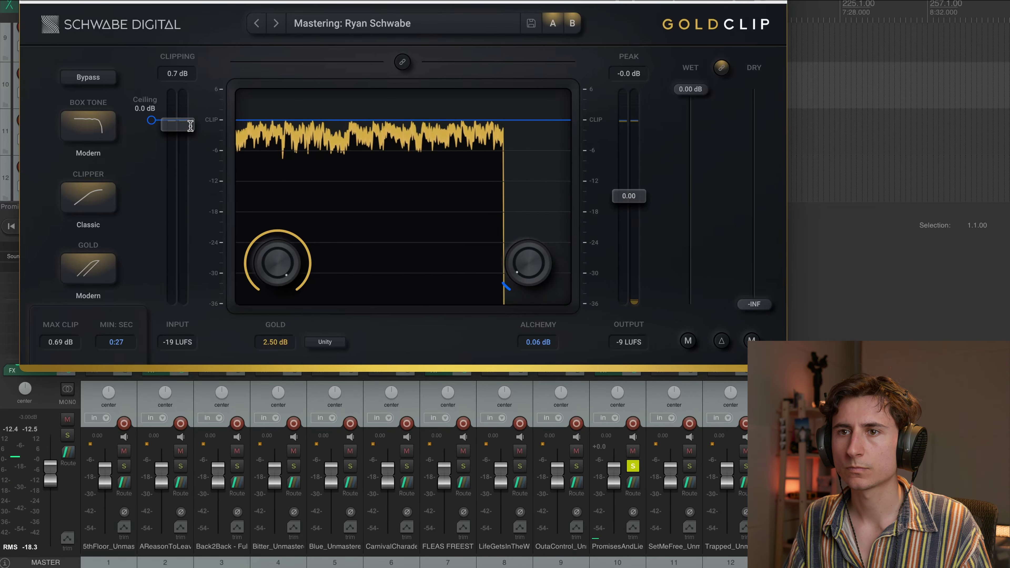
# - Reload the Mastering: Ryan Schwabe preset to reset the plugin and restart playback
pyautogui.click(275, 24)
pyautogui.click(296, 24)
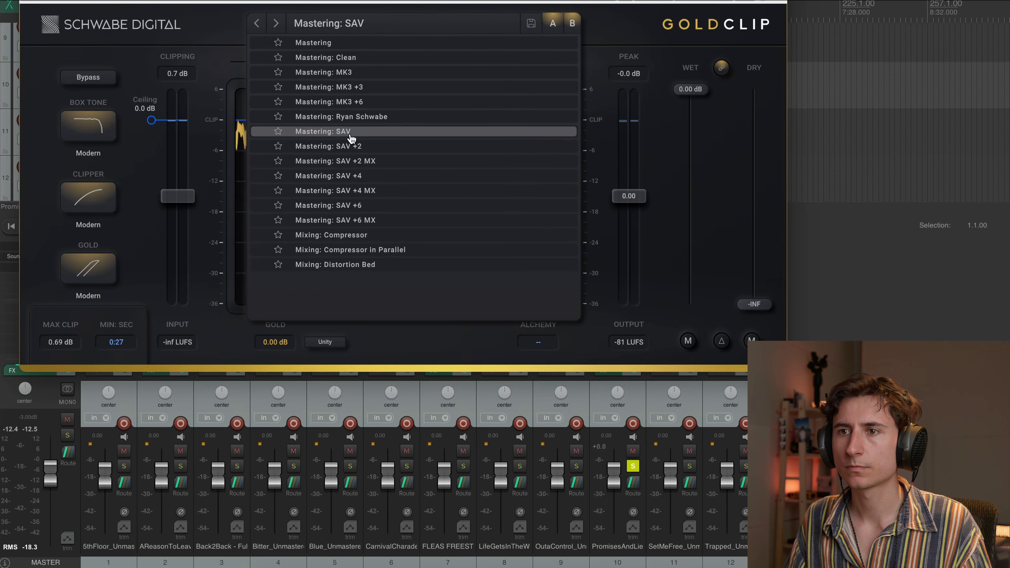
pyautogui.click(355, 115)
pyautogui.press('space')
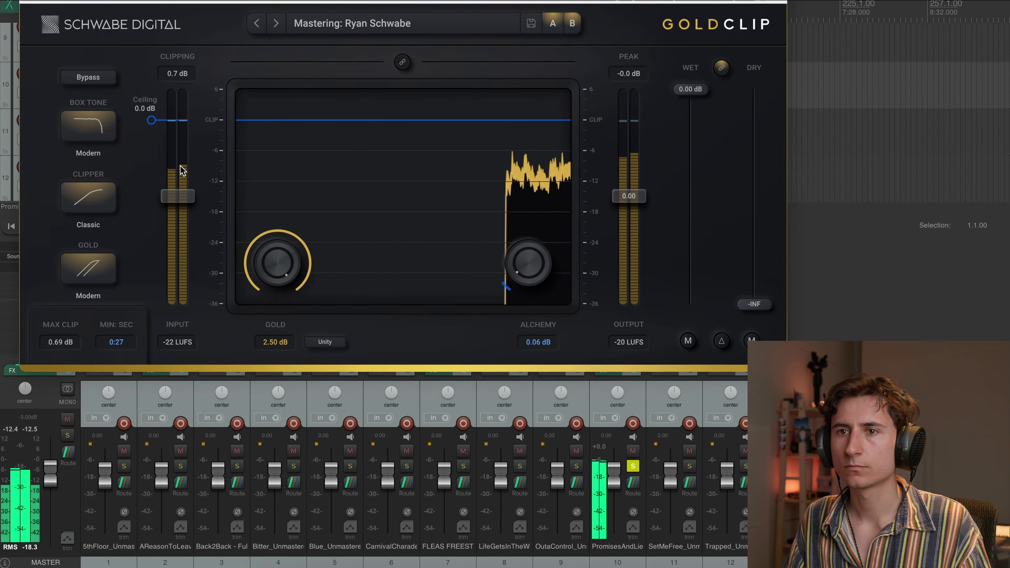
# - Switch the clipper to Hard with the ceiling at -9.2 dB, lower Gold to about 1.9 dB and raise Alchemy to 1.00 dB
pyautogui.moveTo(150, 121); pyautogui.dragTo(150, 178)
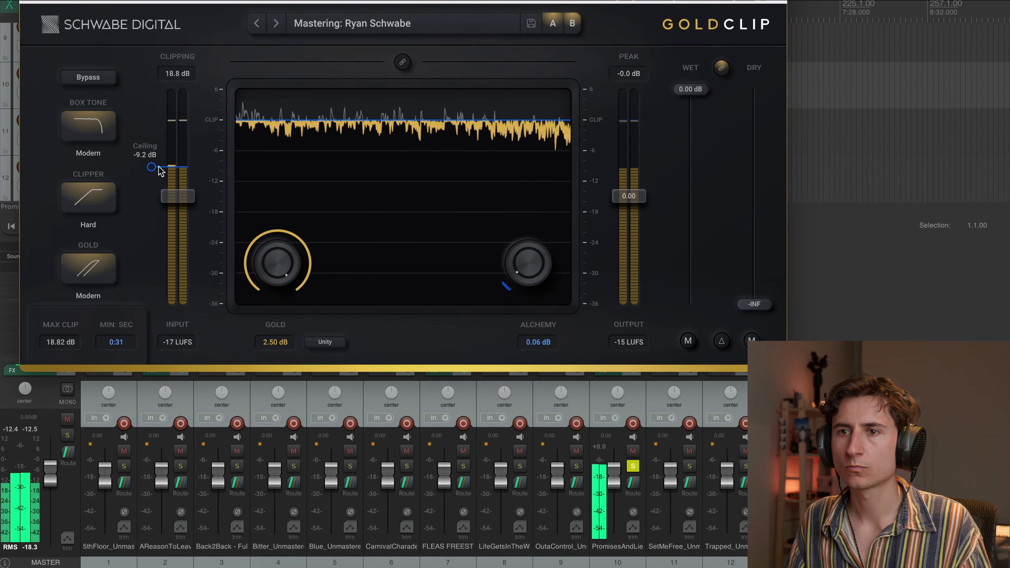
pyautogui.moveTo(258, 268); pyautogui.dragTo(277, 303)
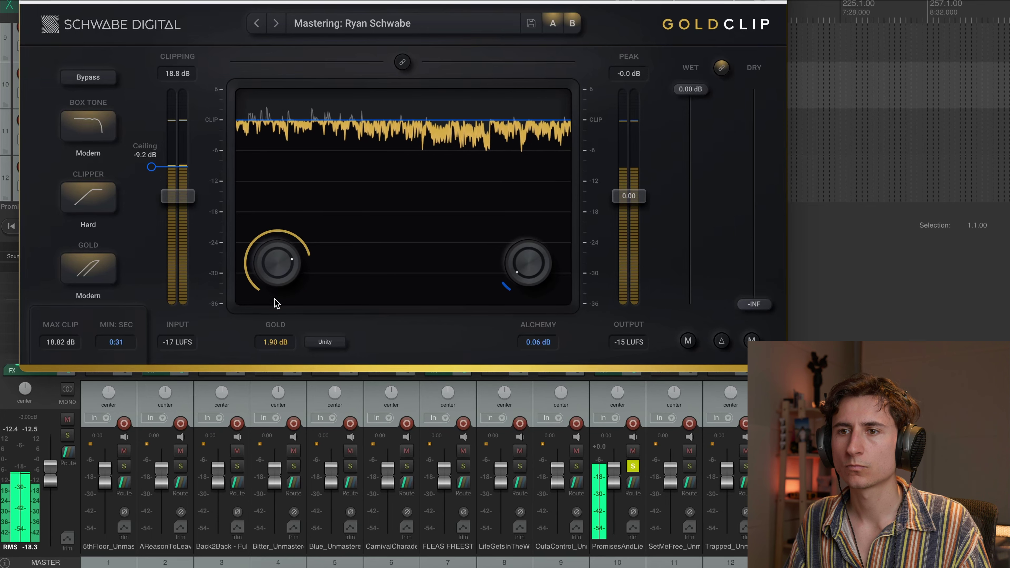
pyautogui.moveTo(497, 265); pyautogui.dragTo(537, 184)
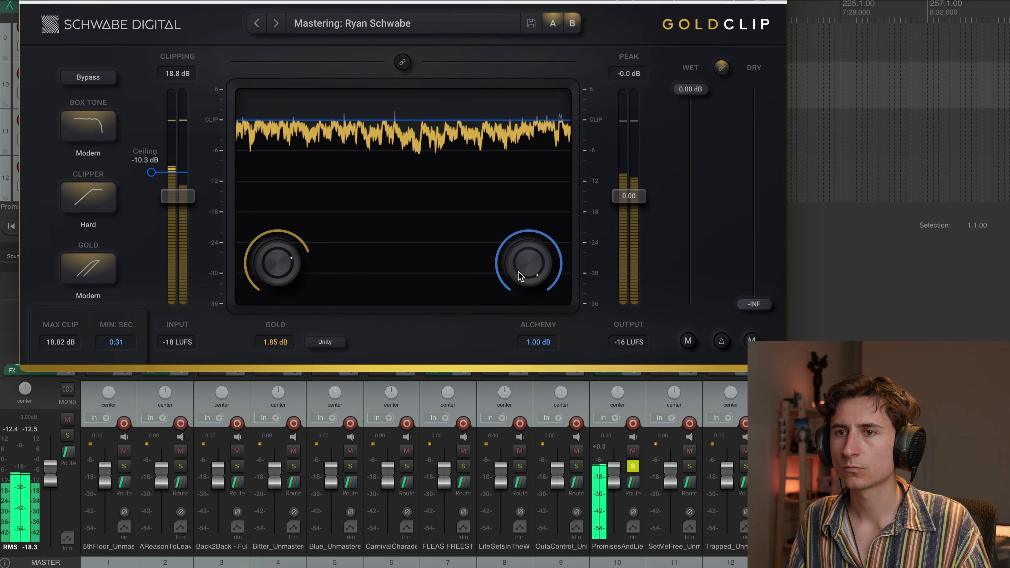
# - Lower the ceiling to -26.0 dB and compare Alchemy at 0.00 dB and 1.00 dB, then enable delta listening
pyautogui.moveTo(155, 174); pyautogui.dragTo(153, 251)
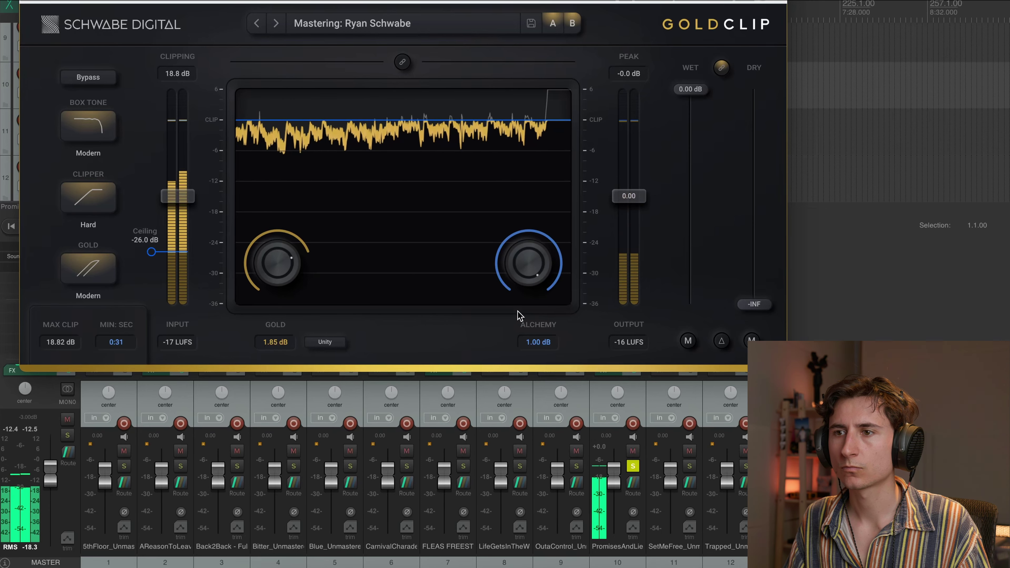
pyautogui.doubleClick(526, 266)
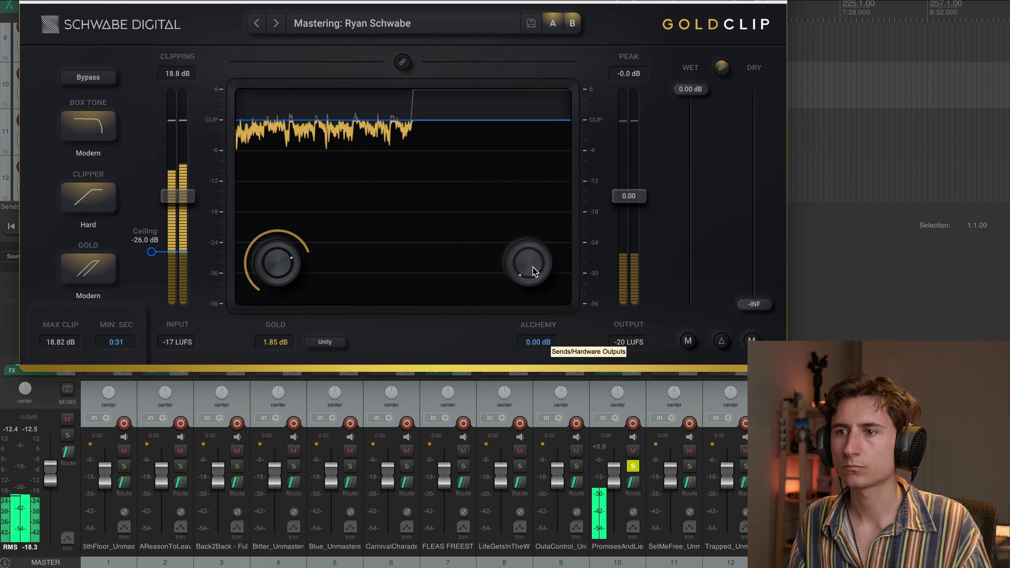
pyautogui.moveTo(531, 267); pyautogui.dragTo(531, 231)
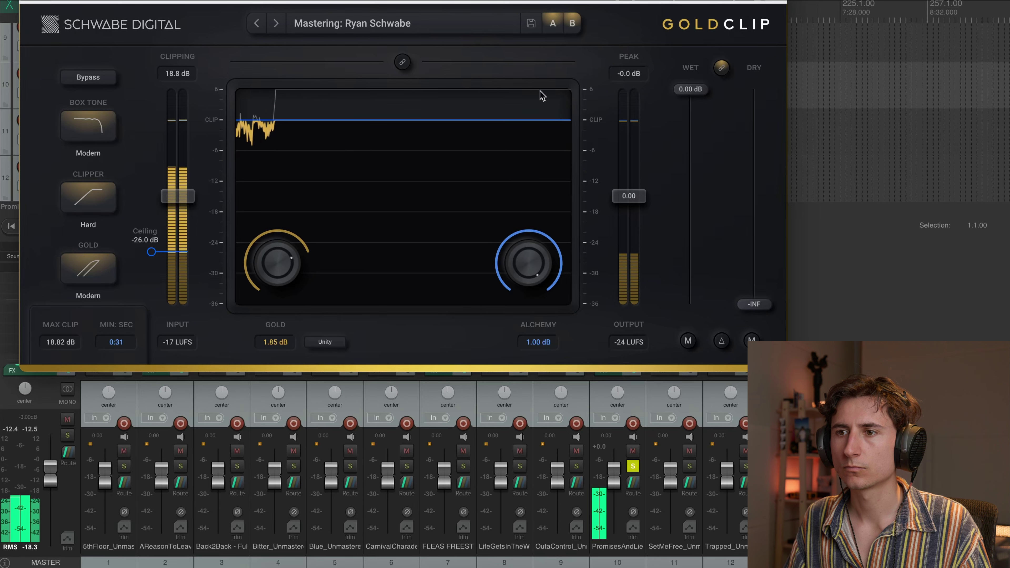
pyautogui.doubleClick(543, 269)
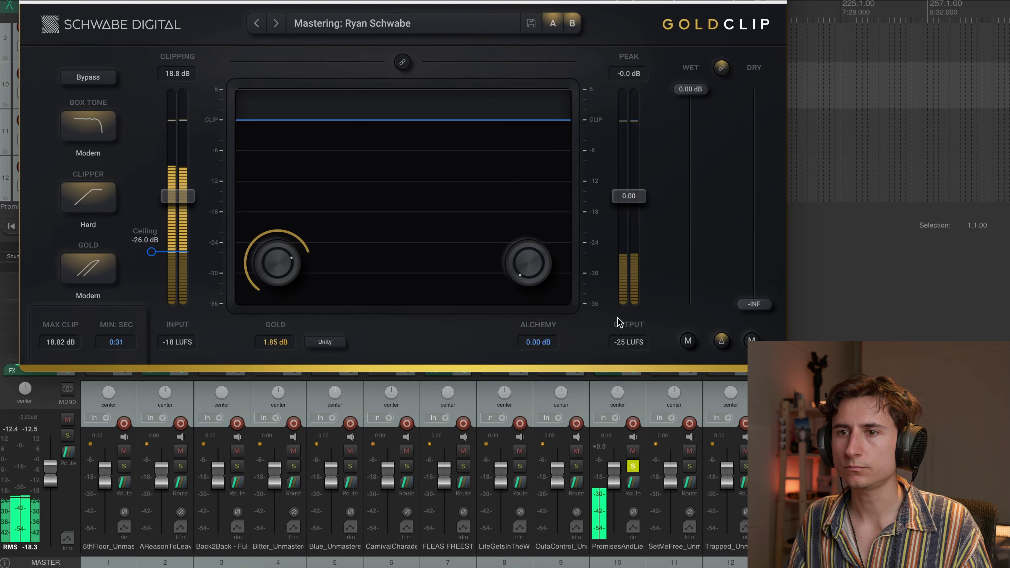
# - Raise the ceiling to -13.1 dB and compare Alchemy at 1.00 dB and 0.00 dB in the delta signal
pyautogui.moveTo(156, 250); pyautogui.dragTo(153, 186)
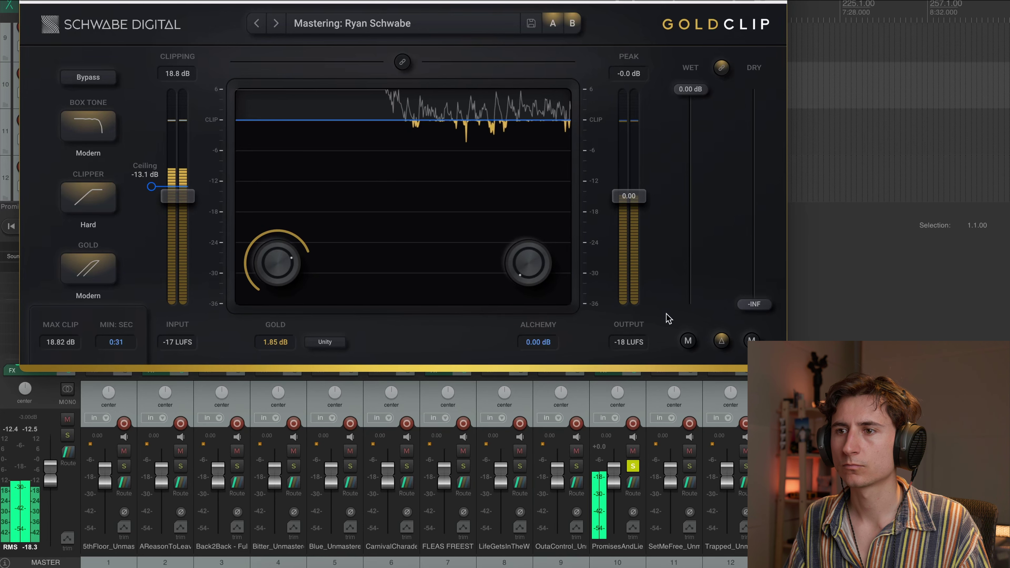
pyautogui.moveTo(544, 262); pyautogui.dragTo(545, 251)
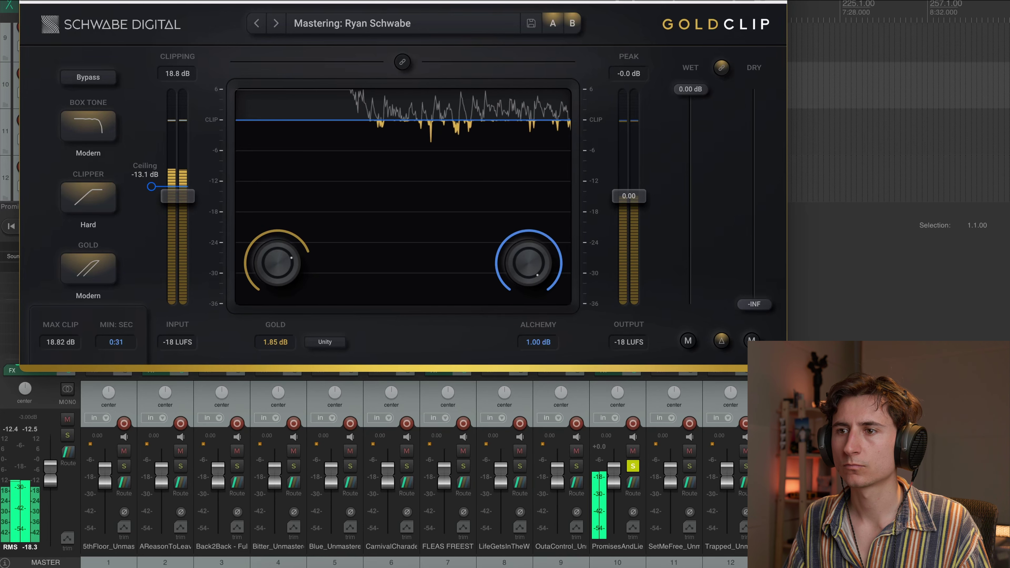
pyautogui.doubleClick(536, 243)
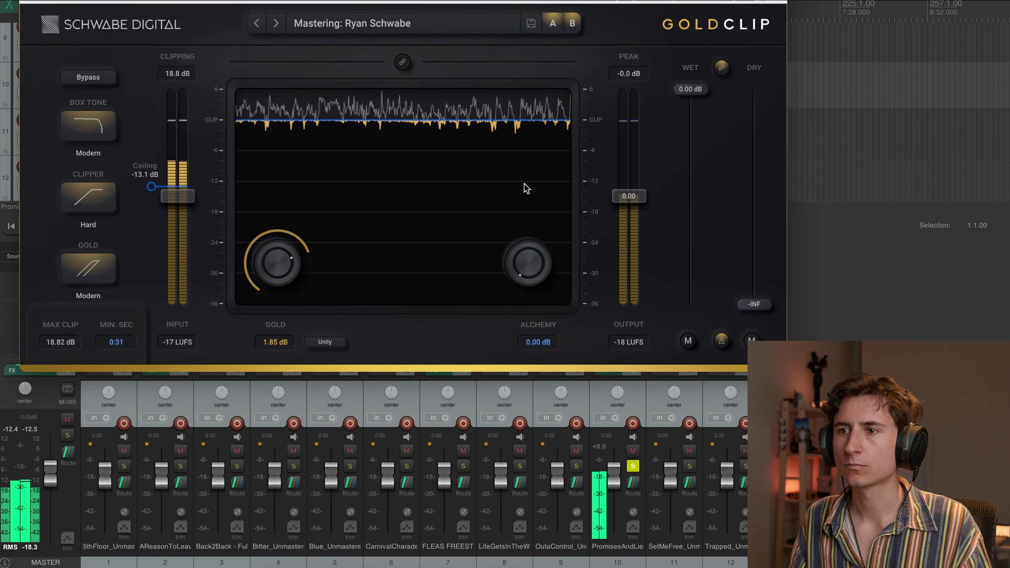
pyautogui.moveTo(529, 274); pyautogui.dragTo(528, 263)
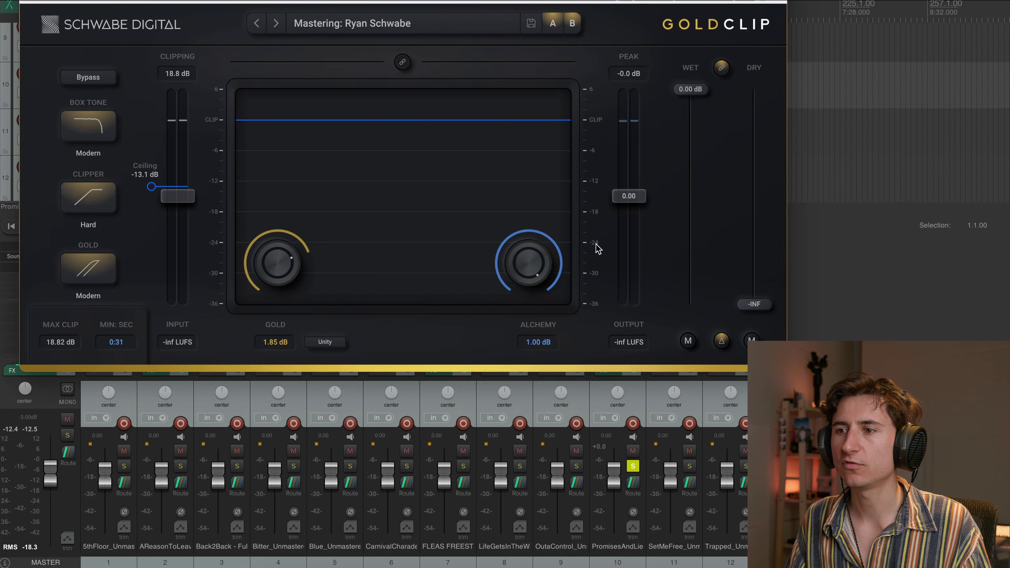
# - Replay the passage, compare the delta signal again with Alchemy at 0.00 dB and 1.00 dB, and turn delta listening off
pyautogui.press('space')
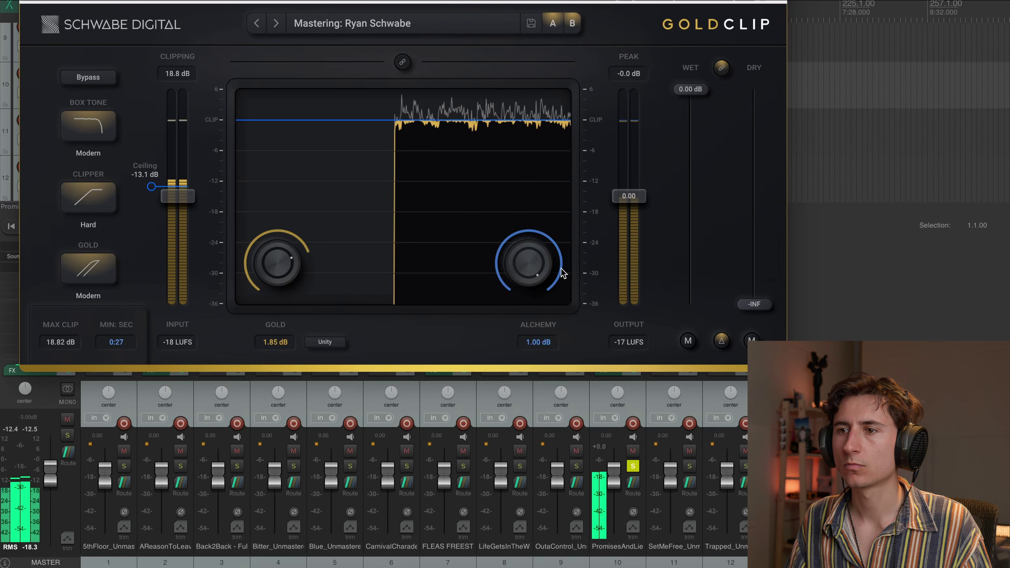
pyautogui.doubleClick(546, 263)
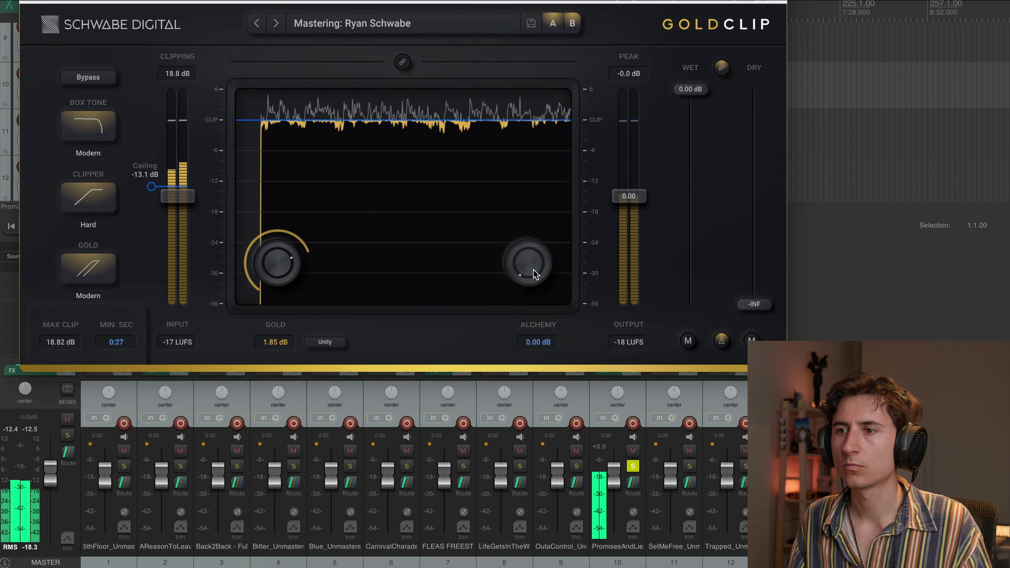
pyautogui.moveTo(534, 275); pyautogui.dragTo(535, 262)
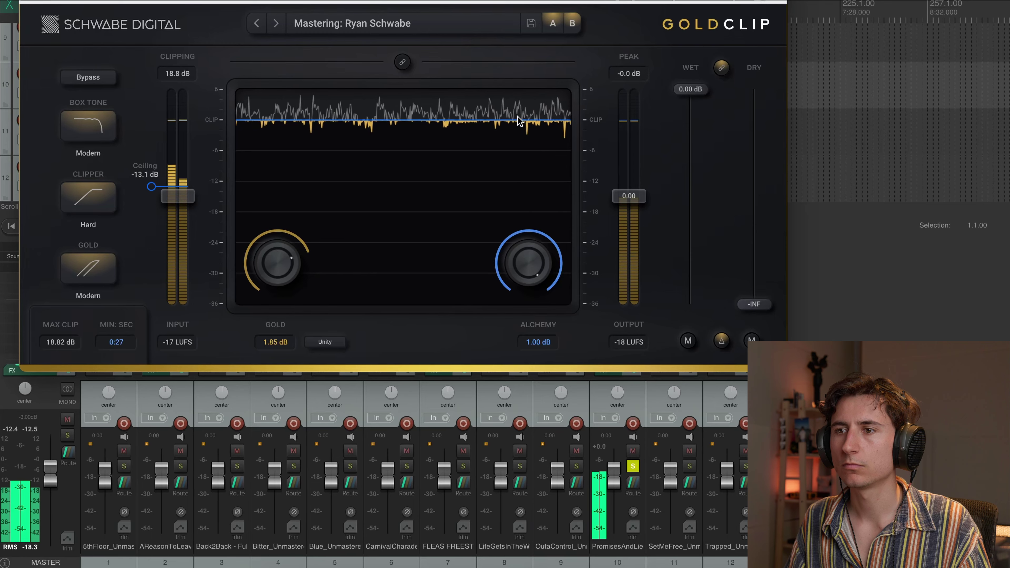
pyautogui.doubleClick(516, 239)
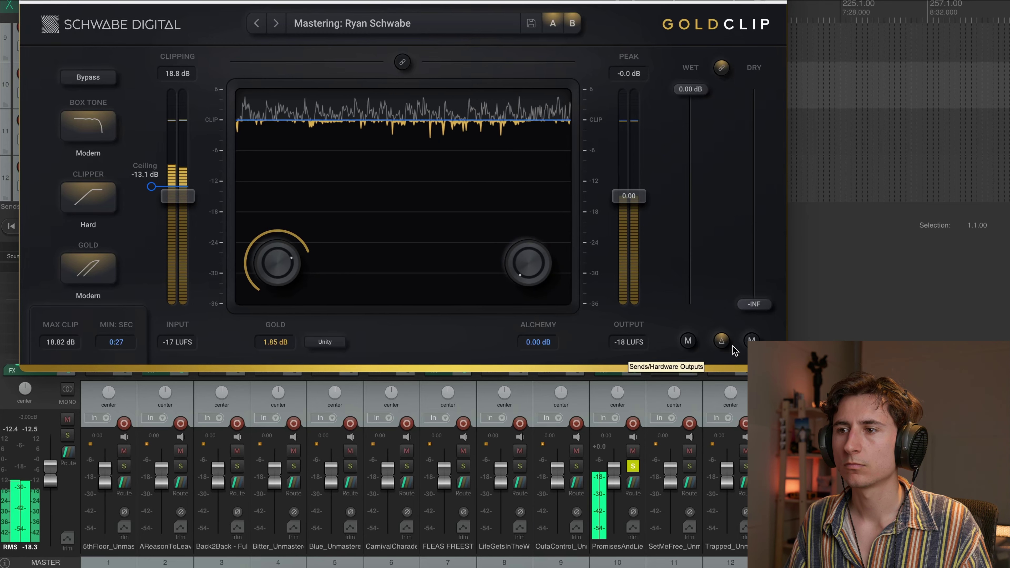
pyautogui.click(721, 341)
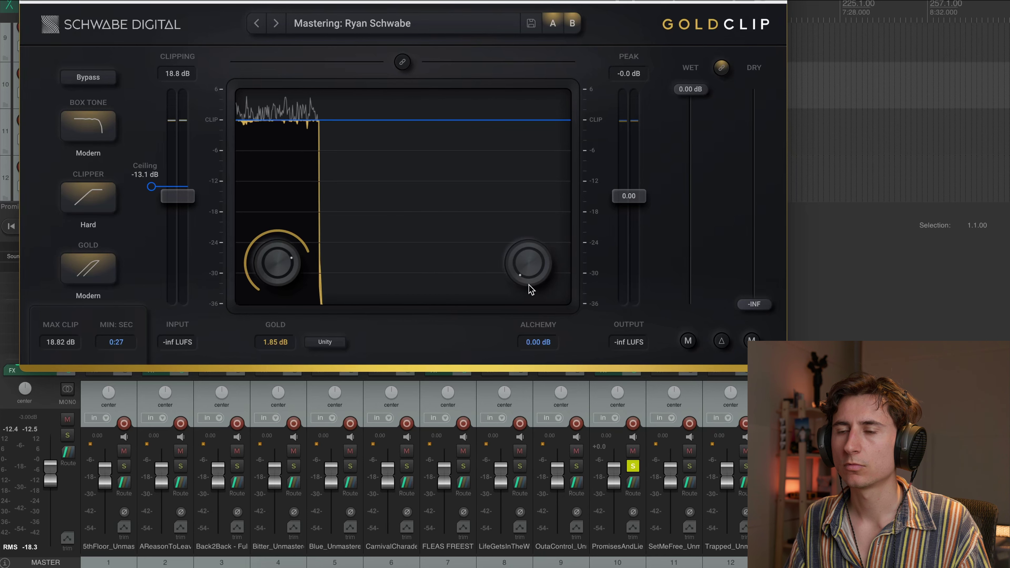
# - Audition Alchemy at 1.00 dB in the full signal, then set Alchemy to 0.03 dB, Gold to 2.50 dB and the ceiling to -9.4 dB
pyautogui.press('space')
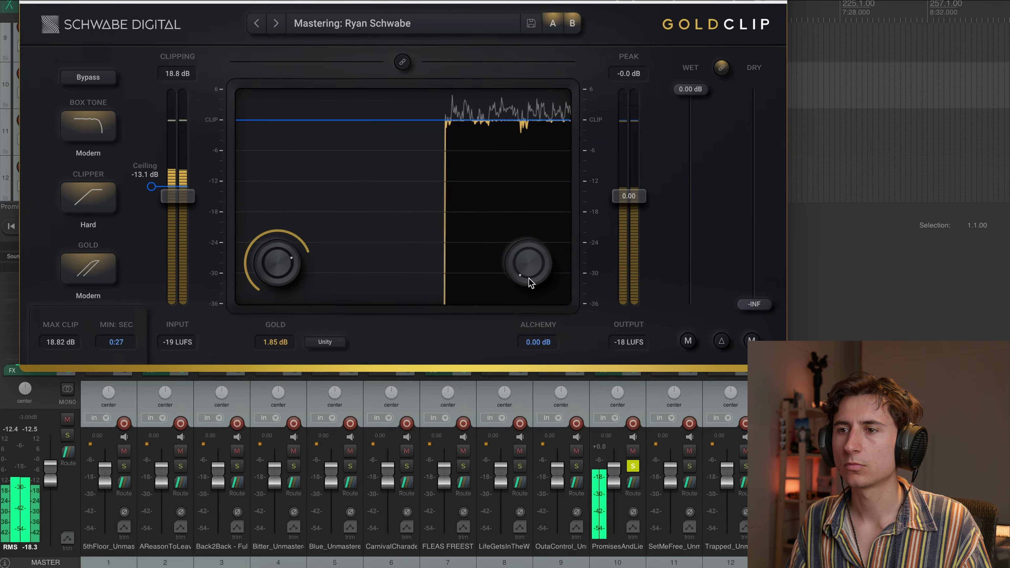
pyautogui.moveTo(529, 277); pyautogui.dragTo(577, 78)
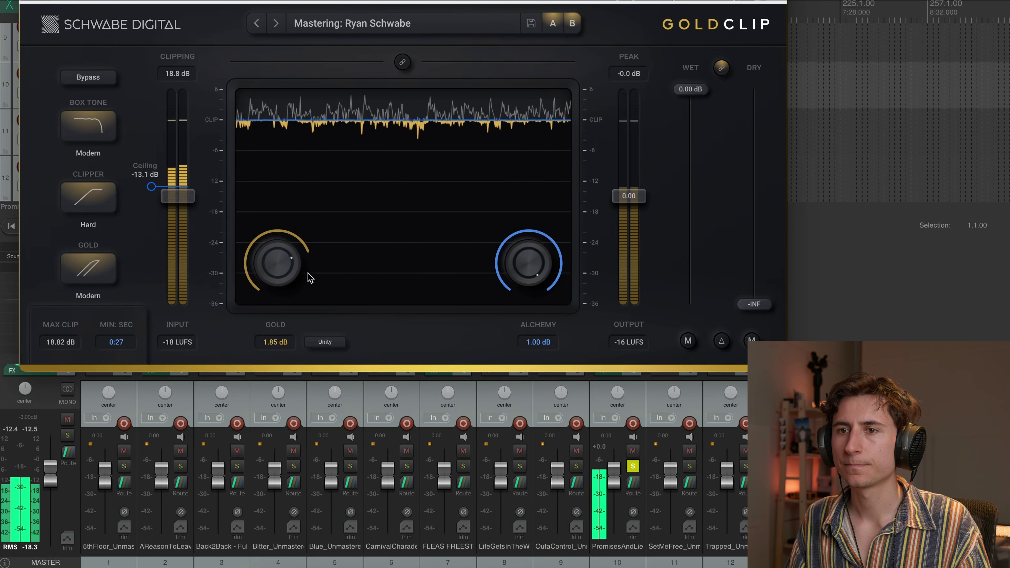
pyautogui.moveTo(542, 272); pyautogui.dragTo(534, 368)
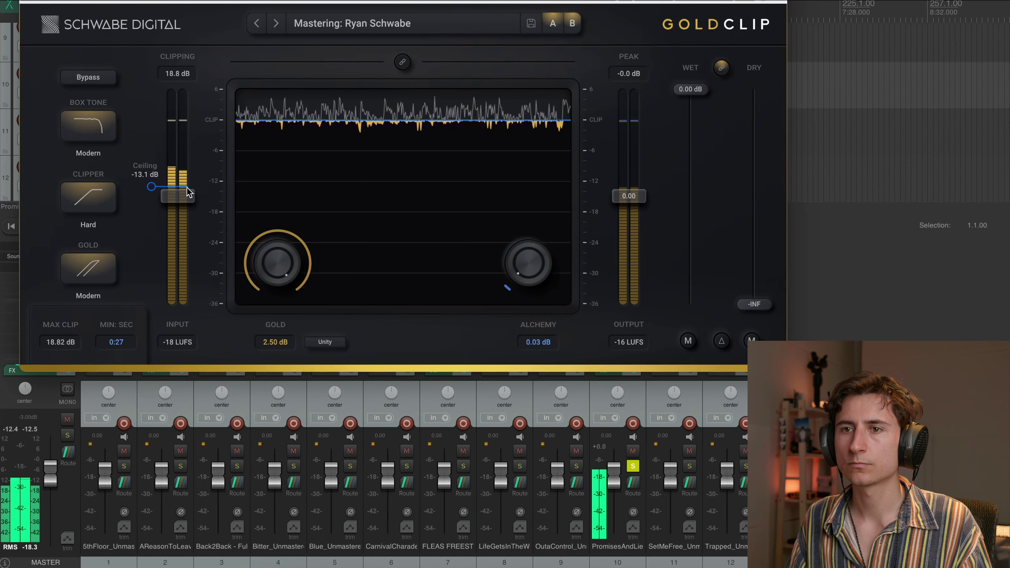
pyautogui.moveTo(153, 187); pyautogui.dragTo(155, 169)
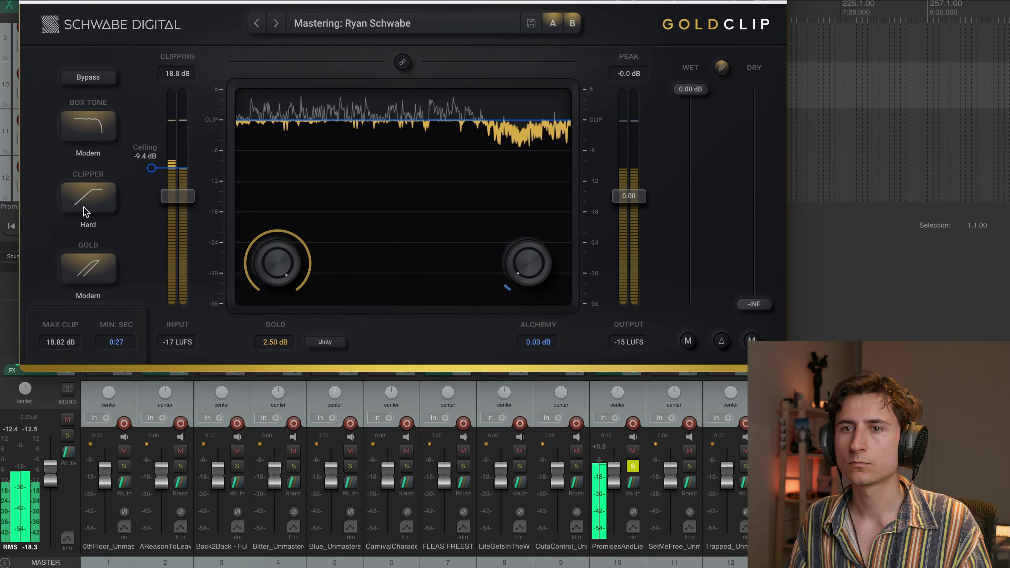
# - Set Box Tone to Flat, enable Unity with the output gain at 1.07 dB, and compare the result with the bypassed sound
pyautogui.click(110, 130)
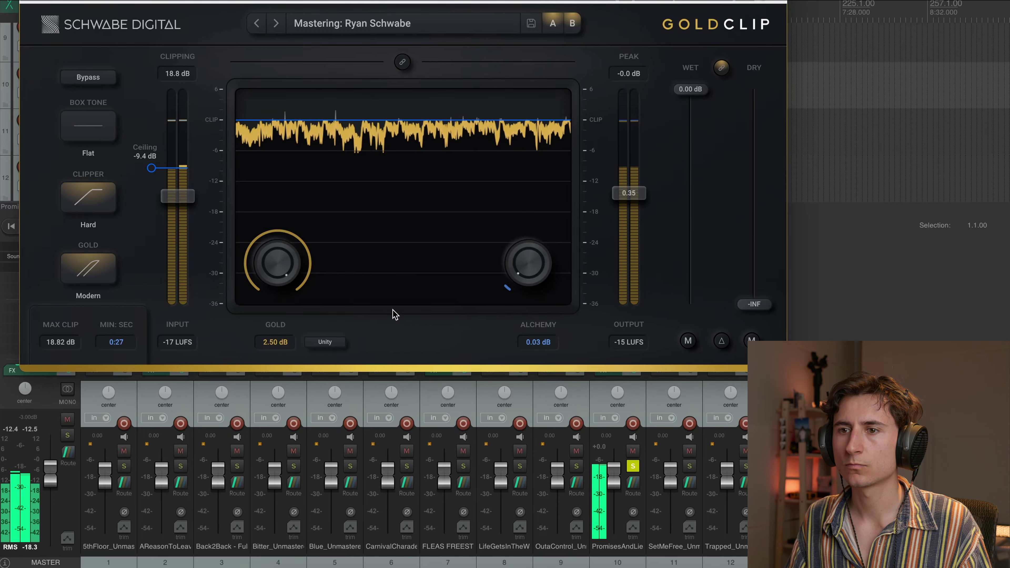
pyautogui.moveTo(638, 196); pyautogui.dragTo(638, 193)
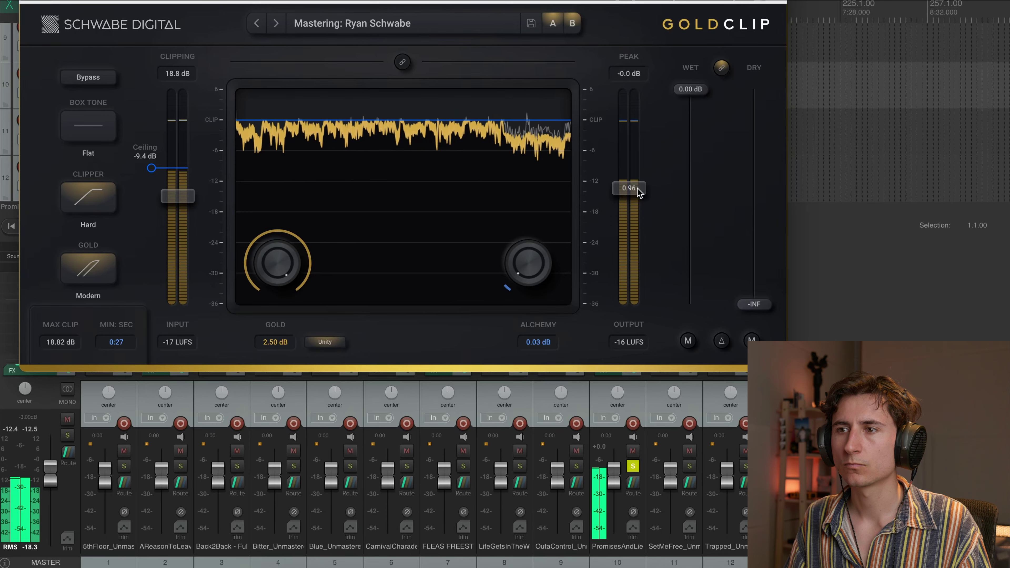
pyautogui.click(96, 82)
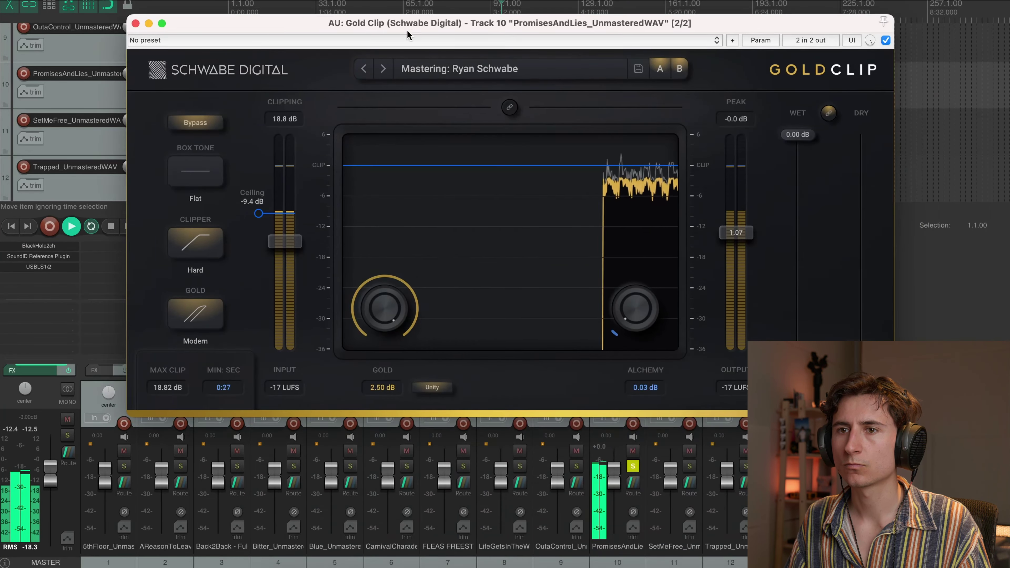
pyautogui.click(192, 126)
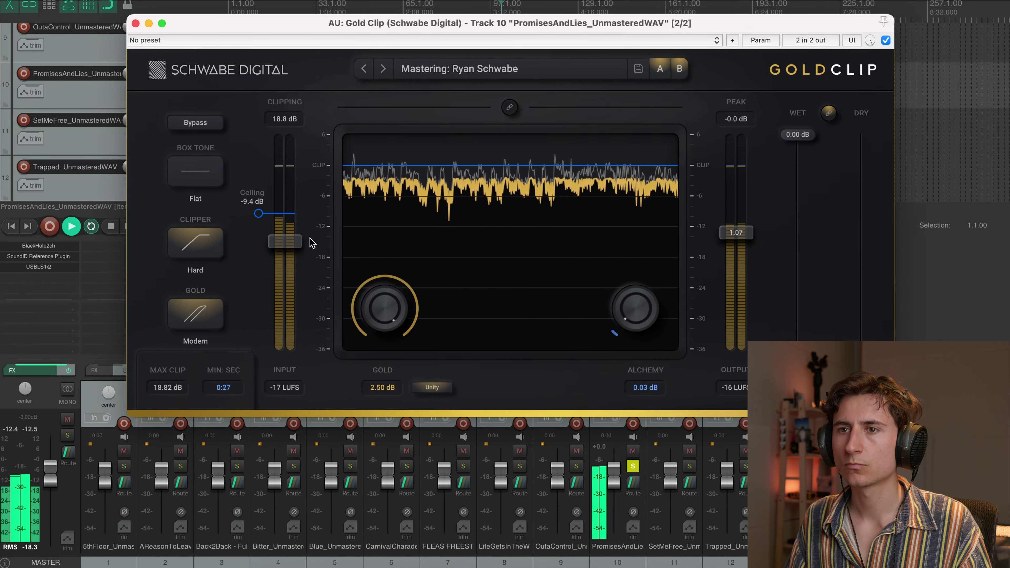
# - Compare the processed and bypassed sound, set Gold Clip's output gain to 0.00 dB, check against bypass again, and stop playback
pyautogui.click(209, 126)
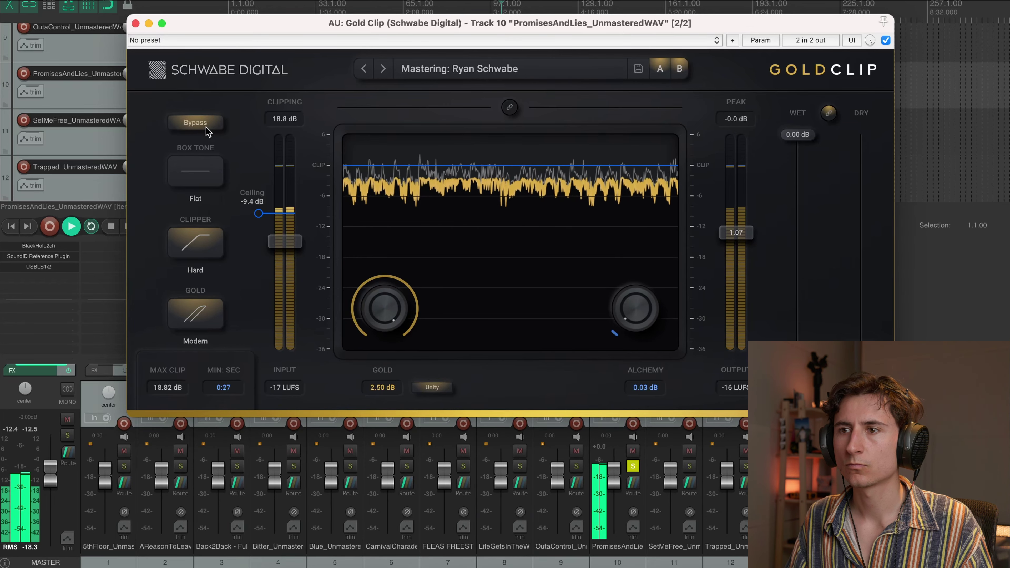
pyautogui.click(207, 126)
pyautogui.moveTo(746, 232); pyautogui.dragTo(746, 240)
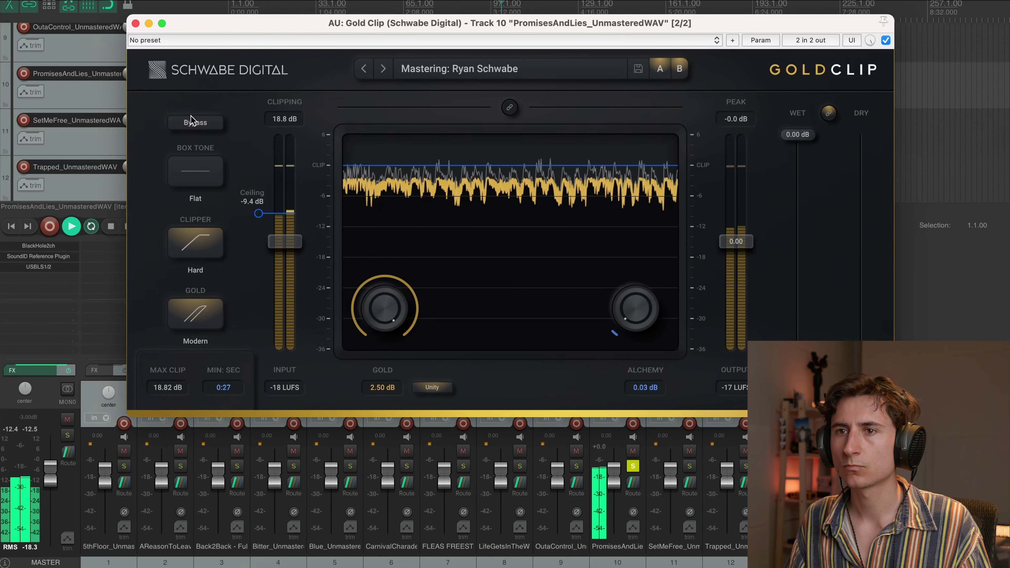
pyautogui.click(196, 123)
pyautogui.press('space')
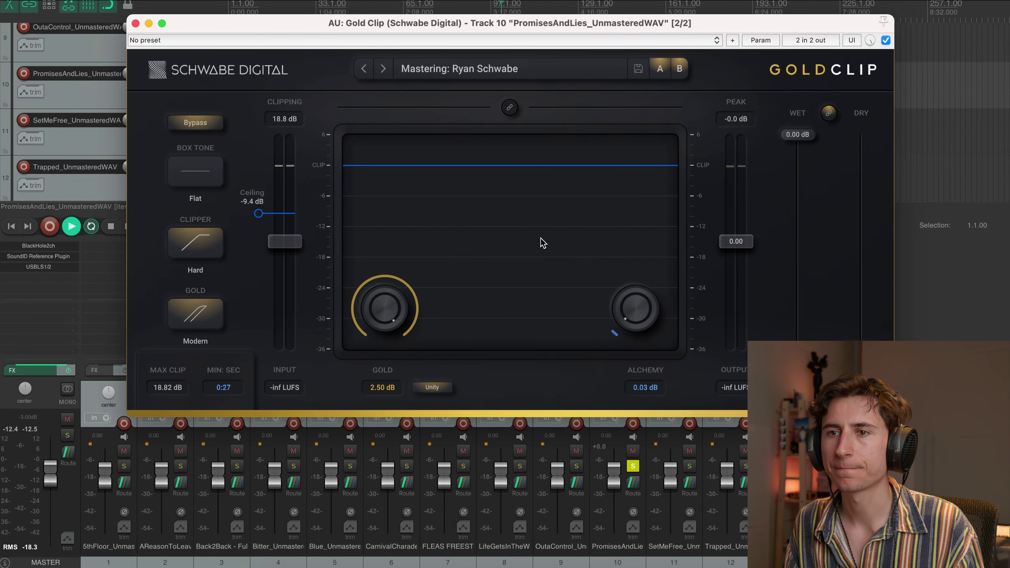
# - Resume playback with Gold at 2.29 dB, compare the Classic clipper with the bypassed sound, and switch the clipper to Modern
pyautogui.press('space')
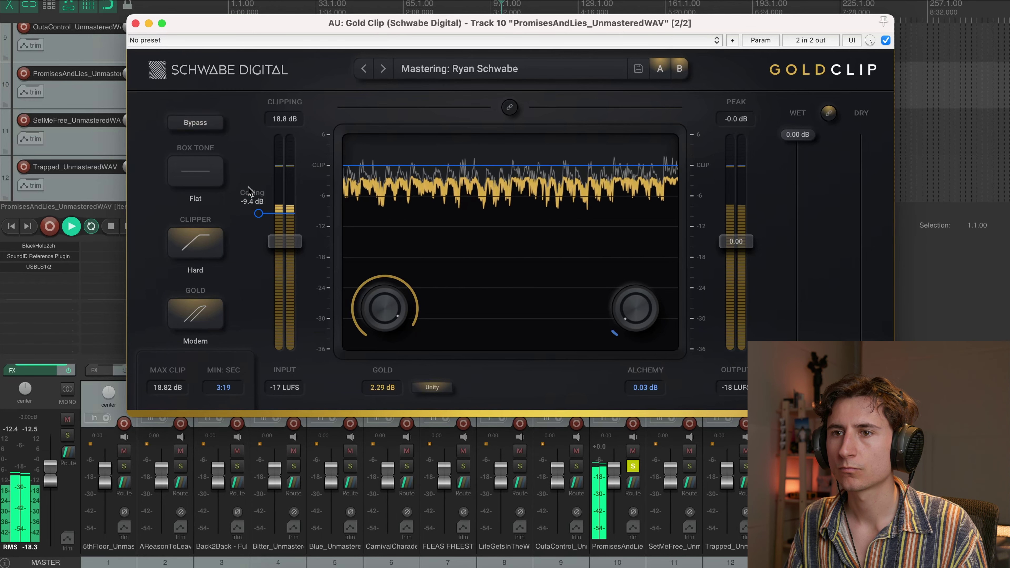
pyautogui.click(204, 123)
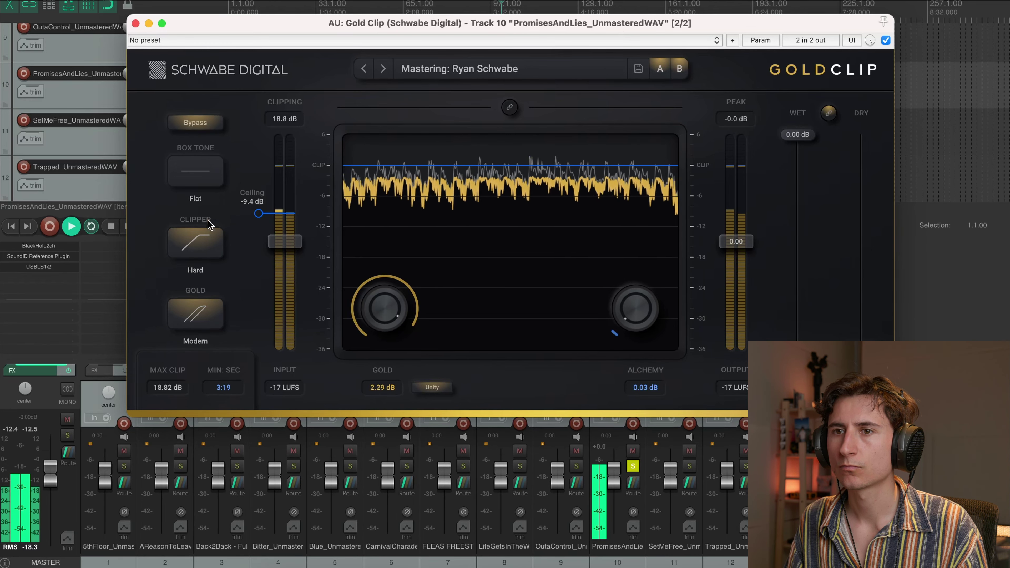
pyautogui.click(195, 252)
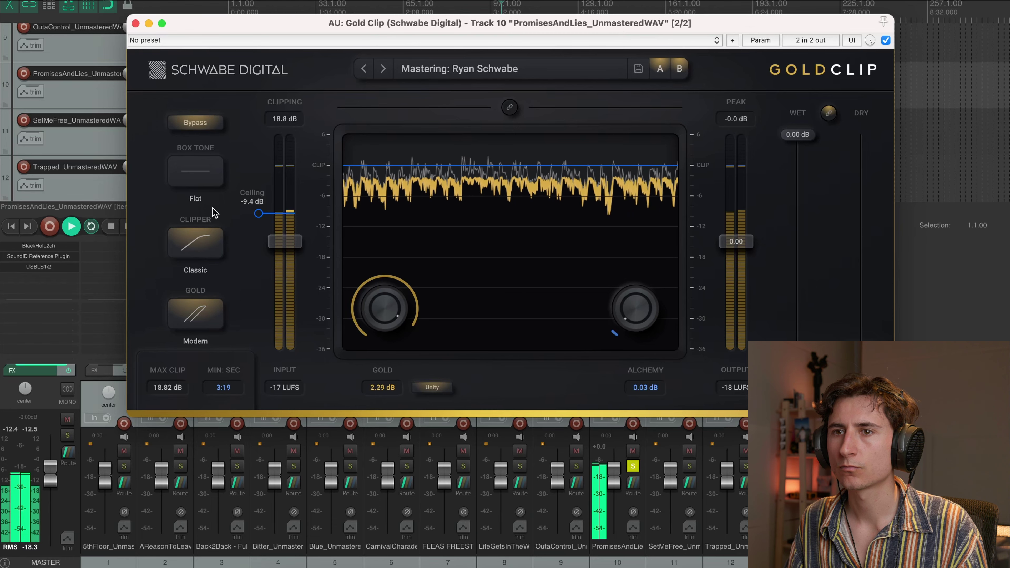
pyautogui.click(198, 124)
pyautogui.click(200, 125)
pyautogui.click(210, 239)
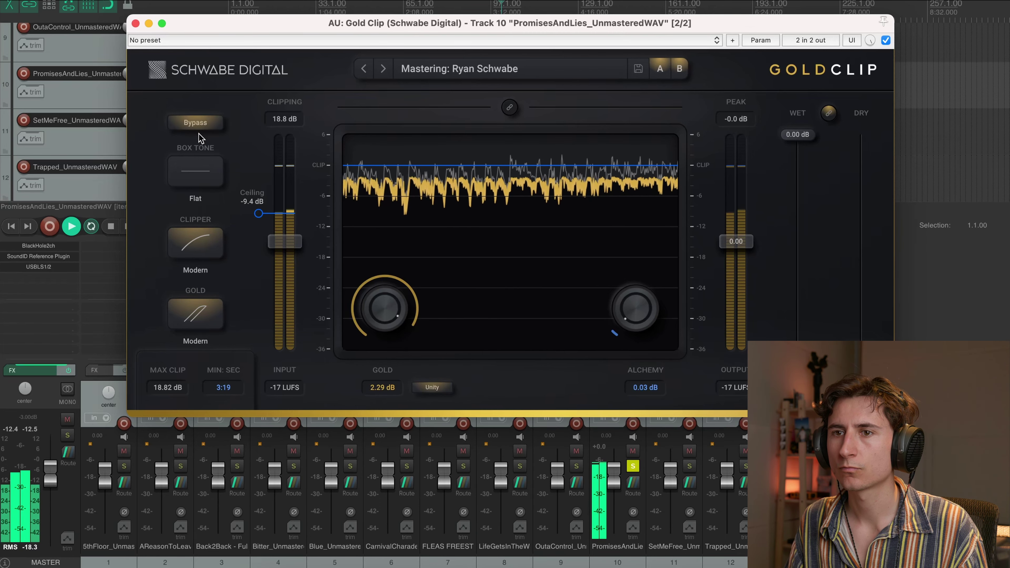
pyautogui.click(193, 125)
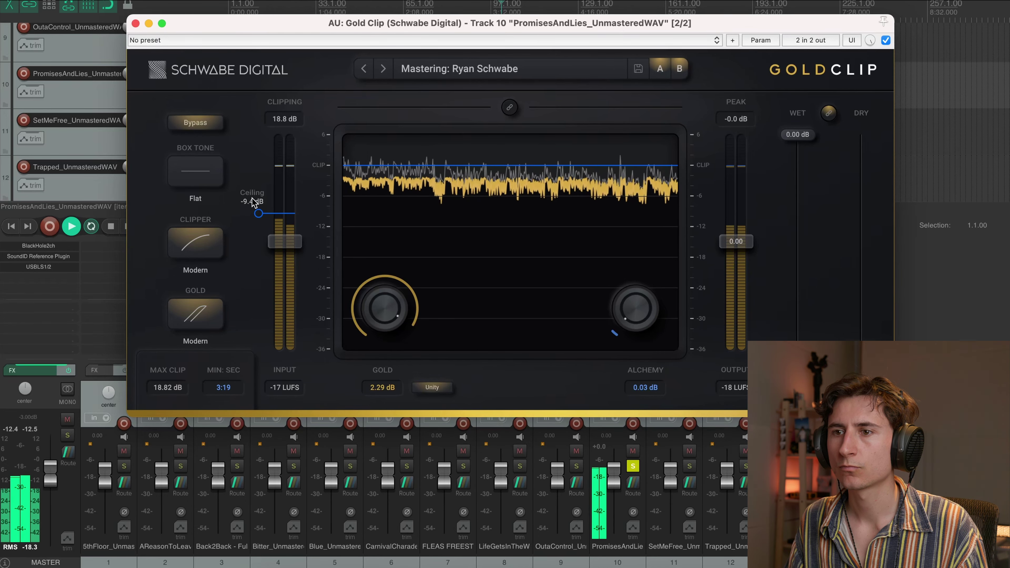
# - Set the output gain to 0.49 dB, compare against bypass, stop playback, and close the Gold Clip window
pyautogui.moveTo(737, 242); pyautogui.dragTo(737, 239)
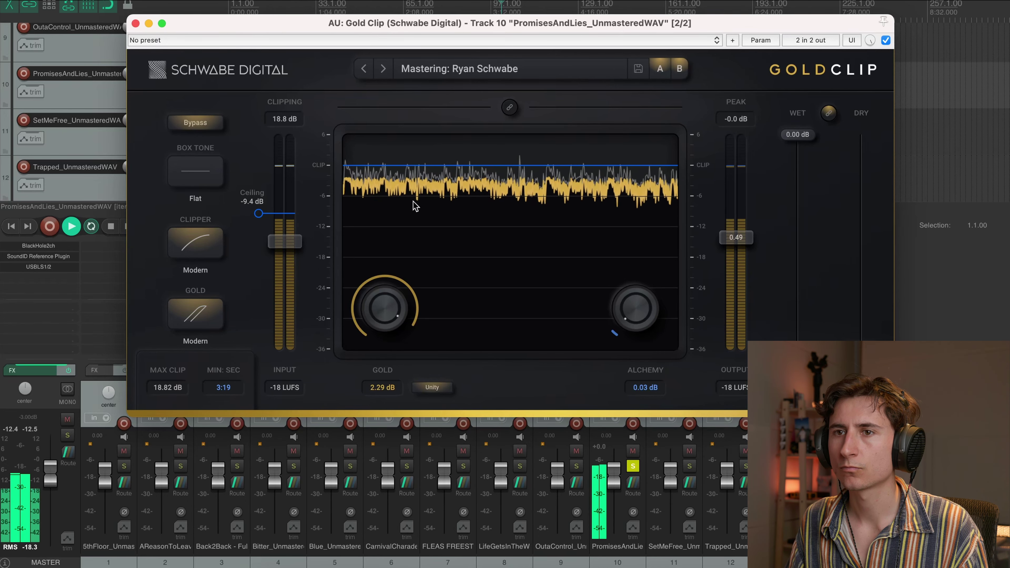
pyautogui.click(211, 127)
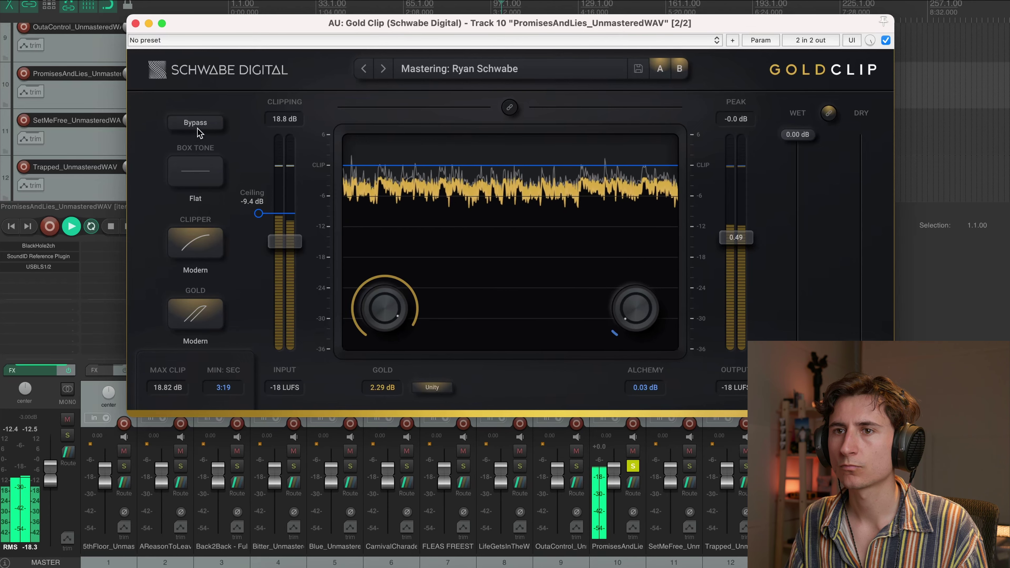
pyautogui.press('space')
pyautogui.press('Escape')
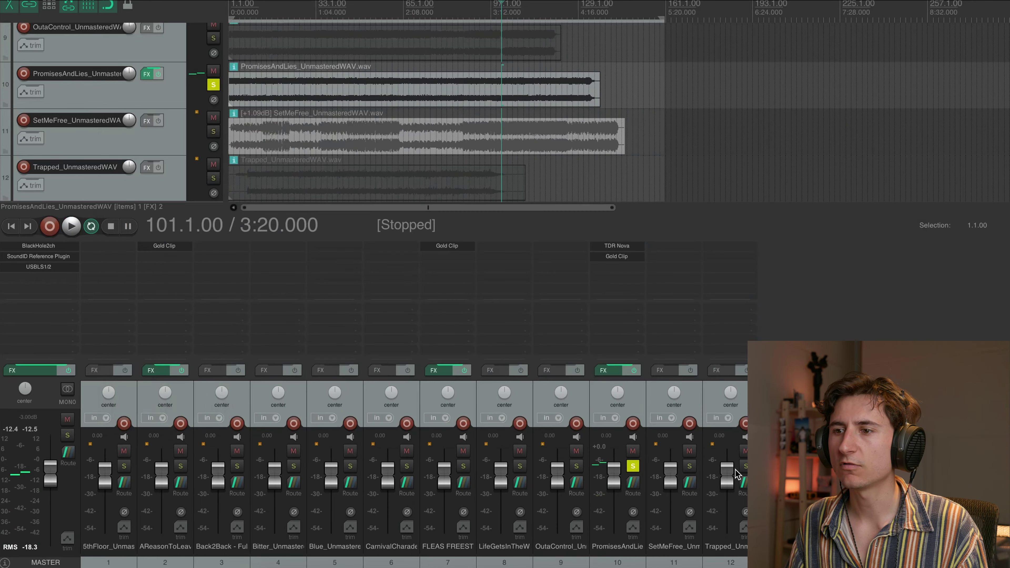
# - Unsolo the PromisesAndLies track and audition parts of The Poopi Track [PREMASTER], stopping with the cursor at 49.1.00
pyautogui.click(632, 466)
pyautogui.press('space')
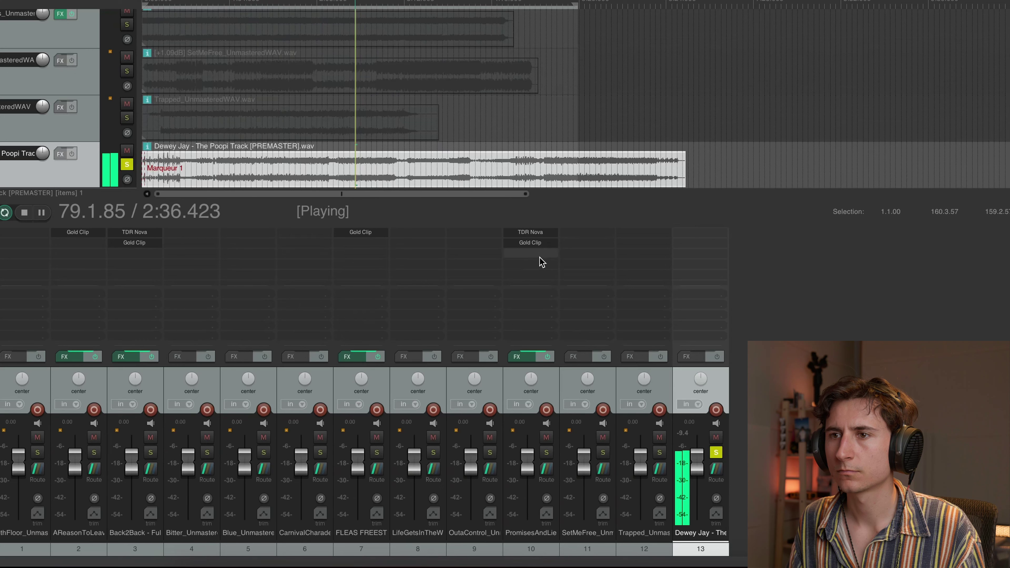
pyautogui.click(342, 16)
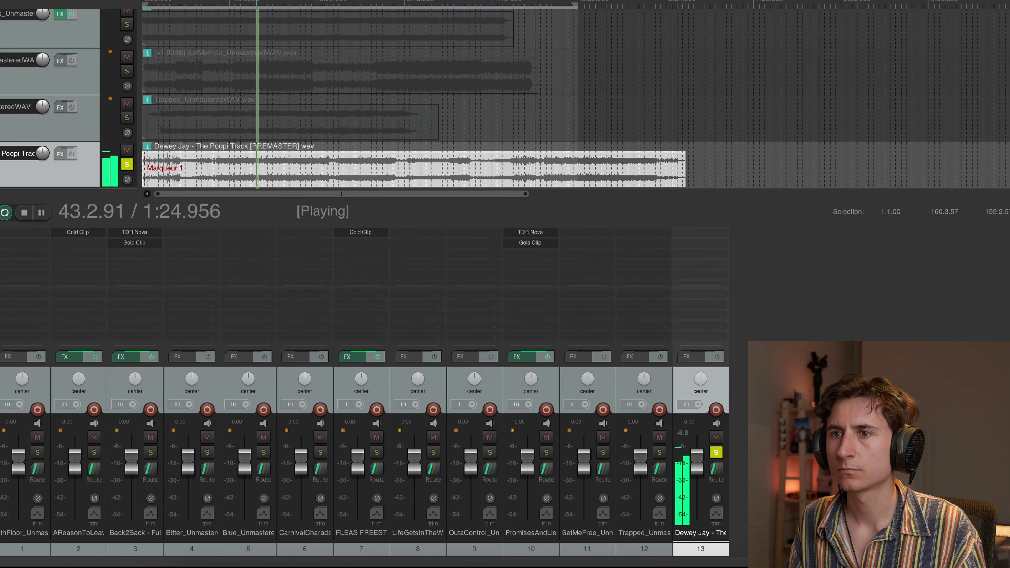
pyautogui.click(273, 2)
pyautogui.press('space')
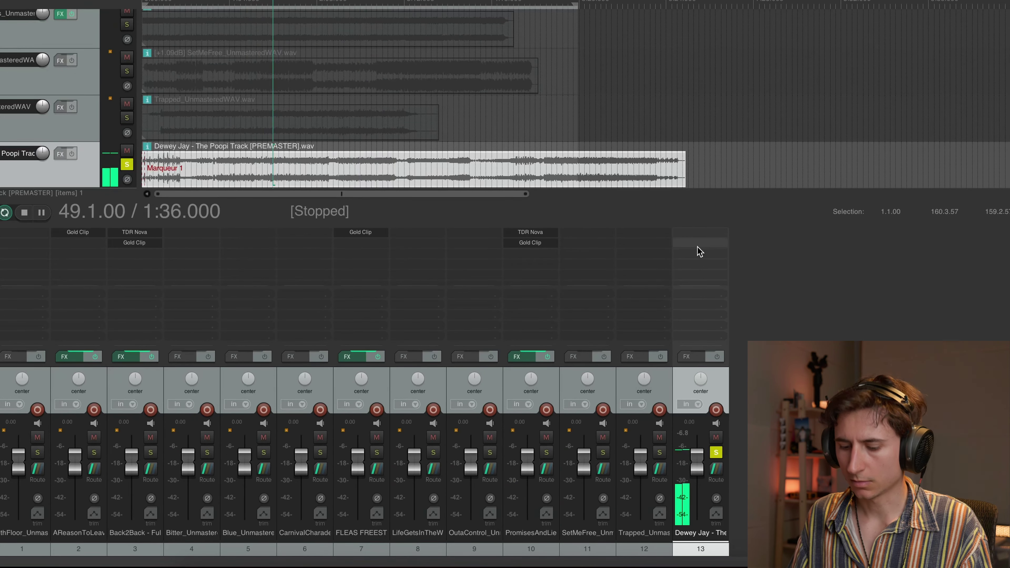
# - Add the AU version of TDR Nova to The Poopi Track [PREMASTER]
pyautogui.doubleClick(694, 262)
pyautogui.write('nova')
pyautogui.doubleClick(524, 74)
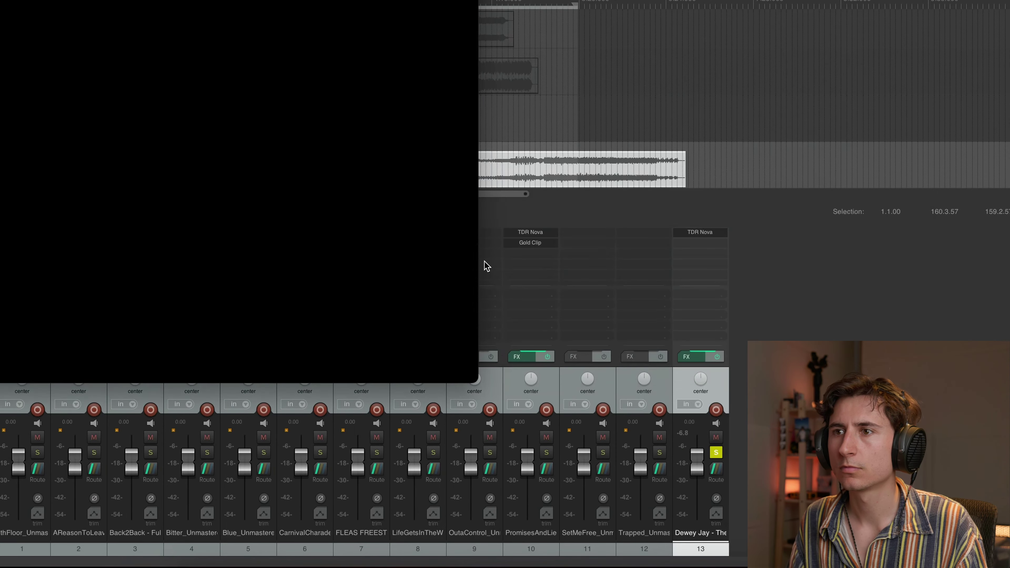
# - Audition an 8.7 dB band III boost at 3.6 kHz, reduce it to a slight dip, and set band II to -0.5 dB at 1228 Hz
pyautogui.moveTo(277, 115); pyautogui.dragTo(305, 37)
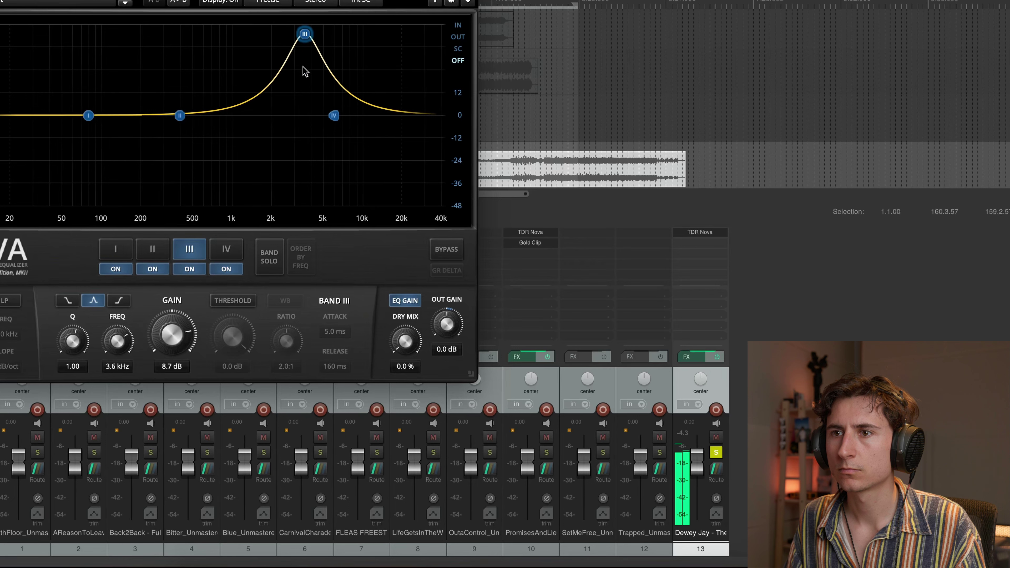
pyautogui.moveTo(305, 71); pyautogui.dragTo(301, 125)
pyautogui.moveTo(184, 120); pyautogui.dragTo(244, 121)
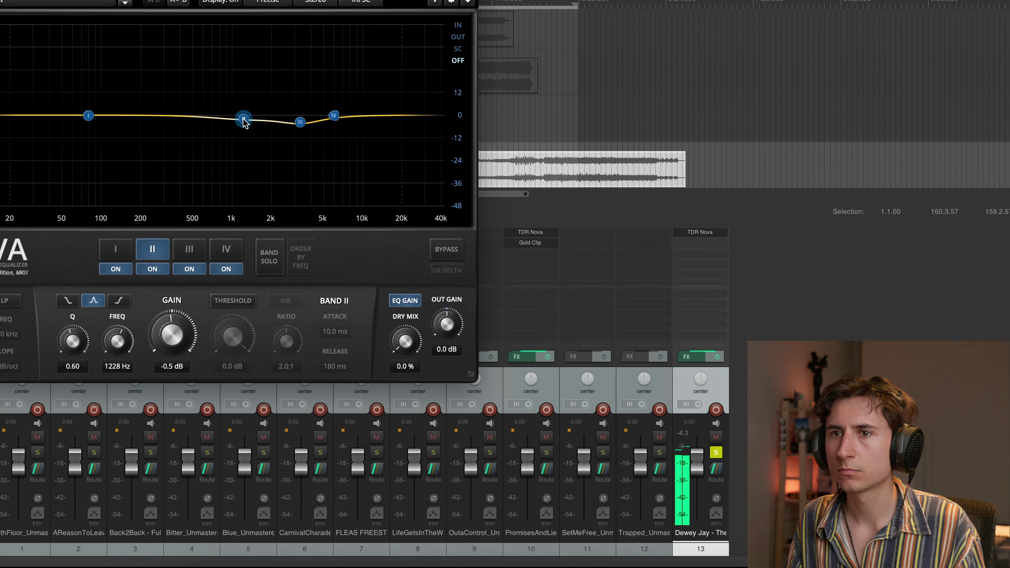
# - Make band I a low shelf, compare it on and off, move it to a much lower frequency, and close the EQ
pyautogui.moveTo(85, 116); pyautogui.dragTo(165, 109)
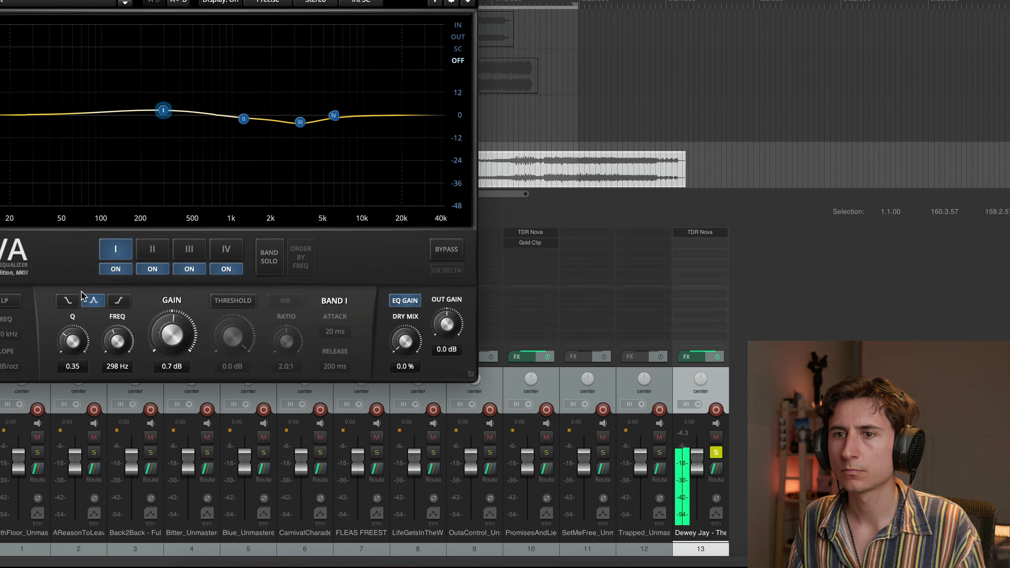
pyautogui.click(73, 299)
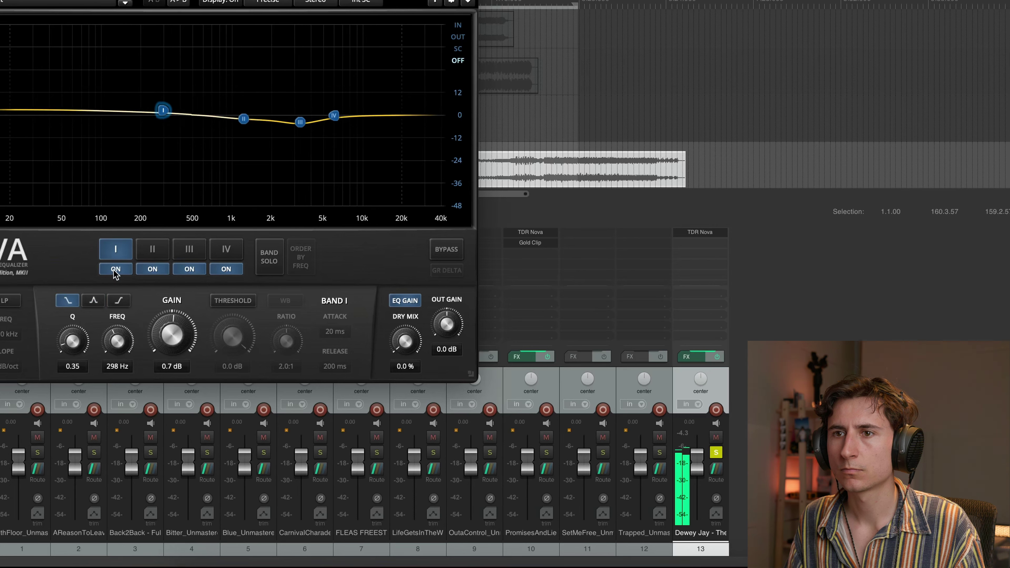
pyautogui.click(119, 249)
pyautogui.click(122, 267)
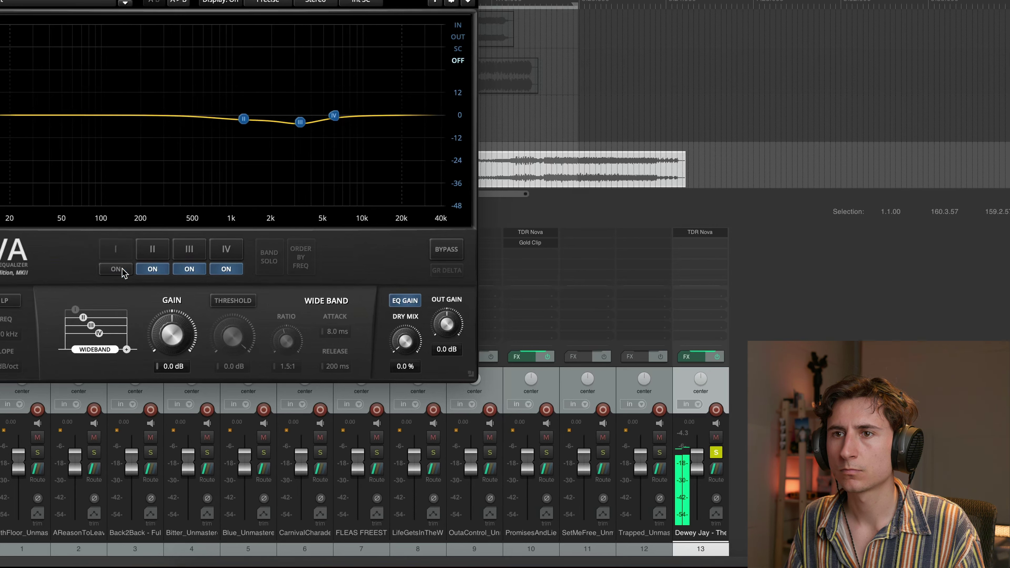
pyautogui.click(124, 271)
pyautogui.moveTo(161, 108); pyautogui.dragTo(48, 120)
pyautogui.press('Escape')
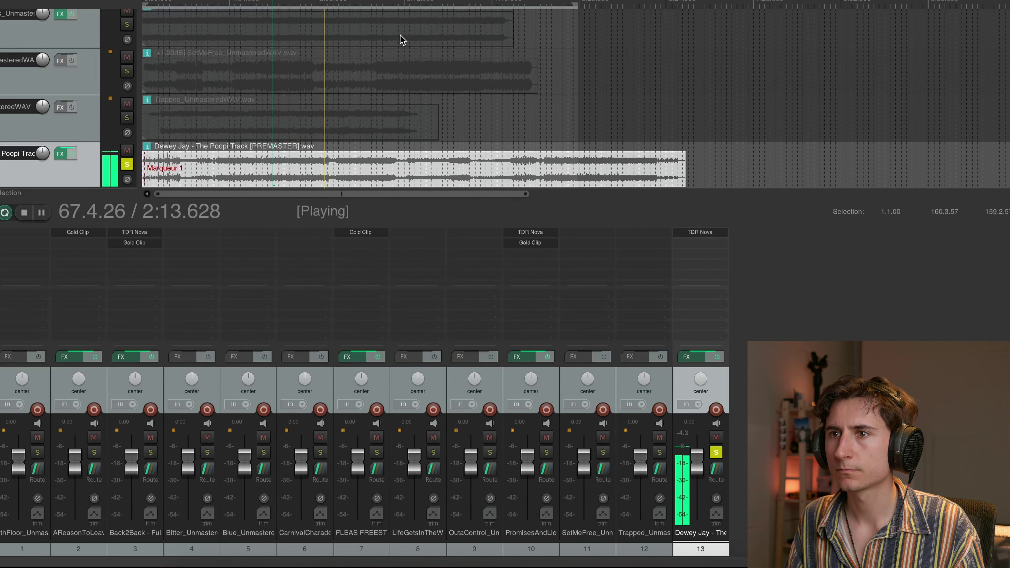
# - Jump playback further along The Poopi Track [PREMASTER] and add the AU version of Gold Clip after TDR Nova
pyautogui.click(361, 35)
pyautogui.doubleClick(700, 252)
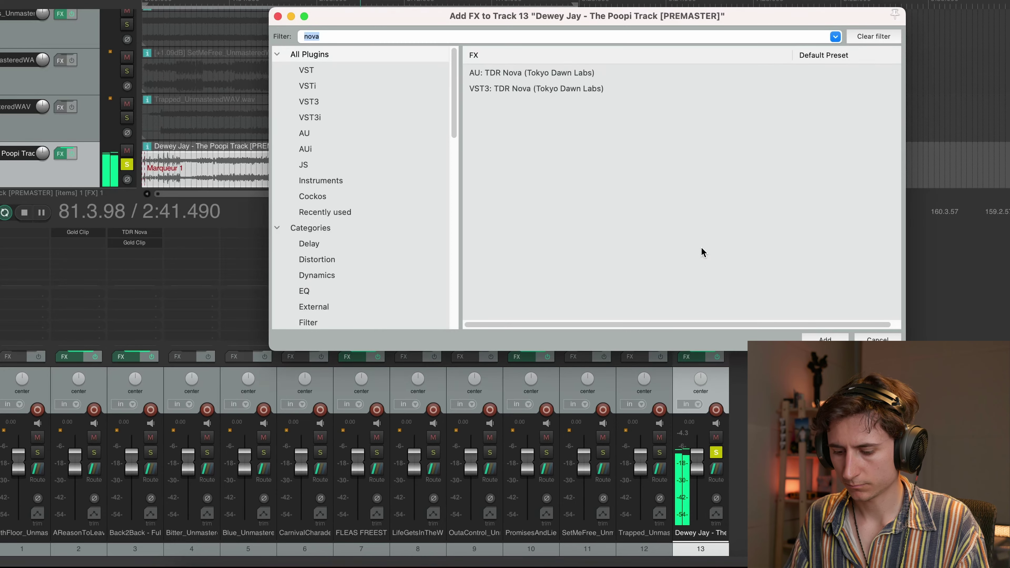
pyautogui.write('gold')
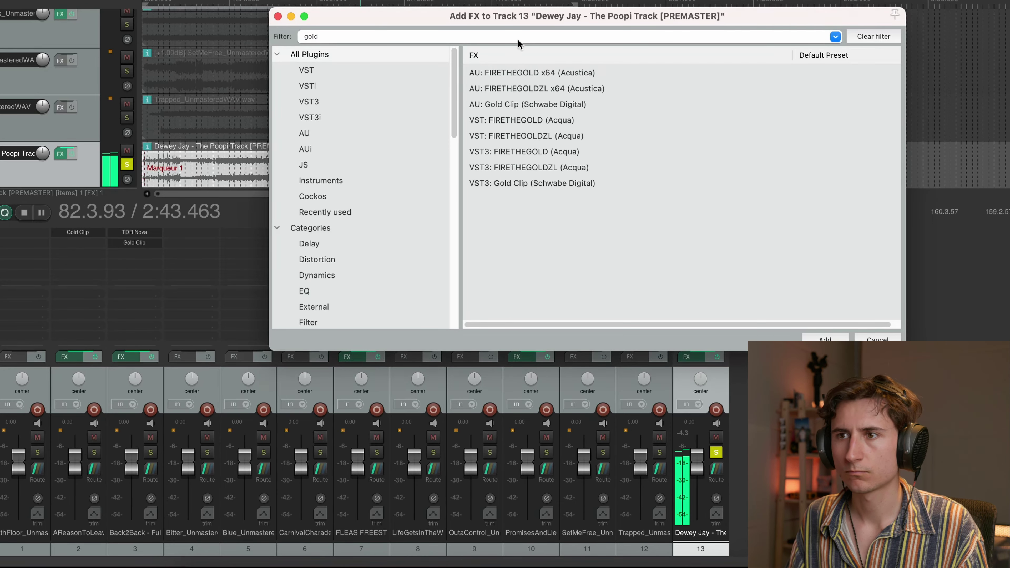
pyautogui.doubleClick(525, 105)
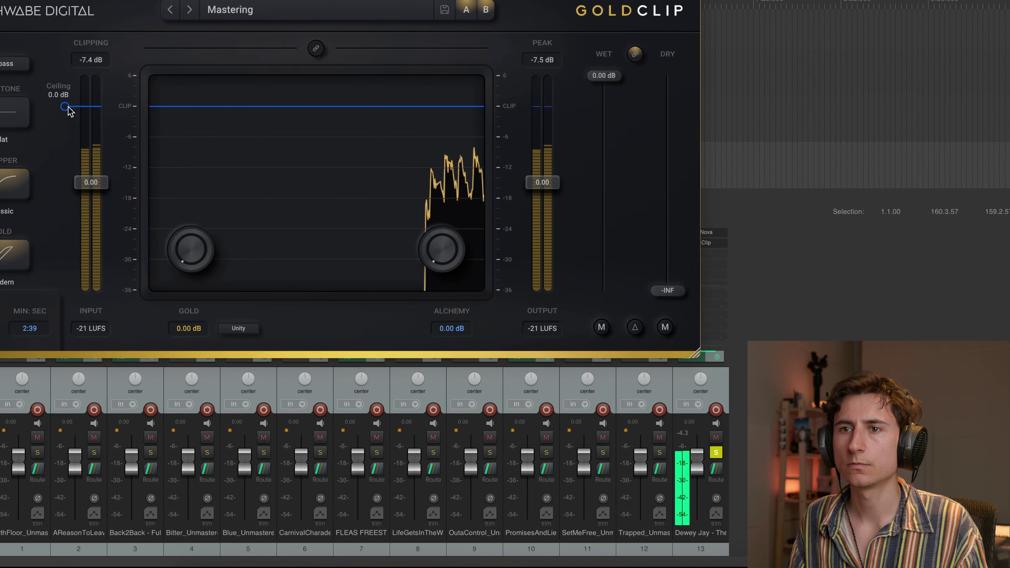
# - Load the Mastering: Ryan Schwabe preset and adjust the ceiling around -8.4 dB while checking the delta signal
pyautogui.moveTo(67, 106); pyautogui.dragTo(75, 150)
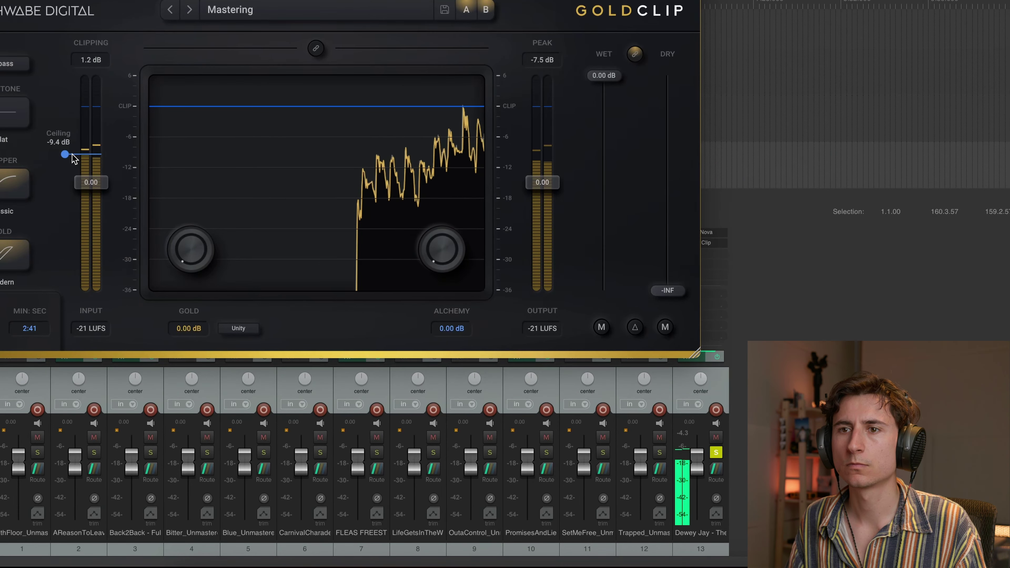
pyautogui.click(210, 14)
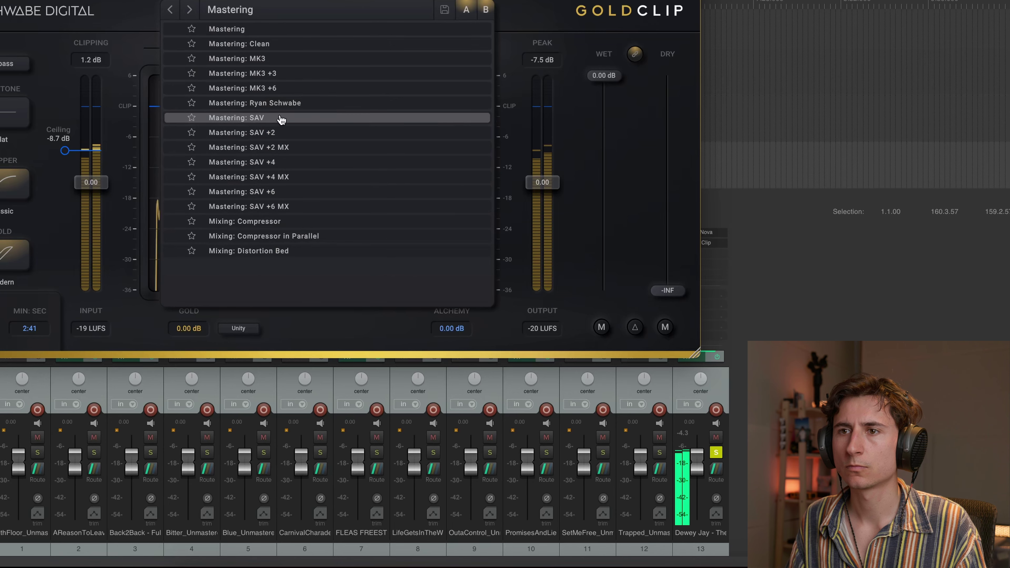
pyautogui.click(251, 102)
pyautogui.moveTo(65, 107); pyautogui.dragTo(64, 149)
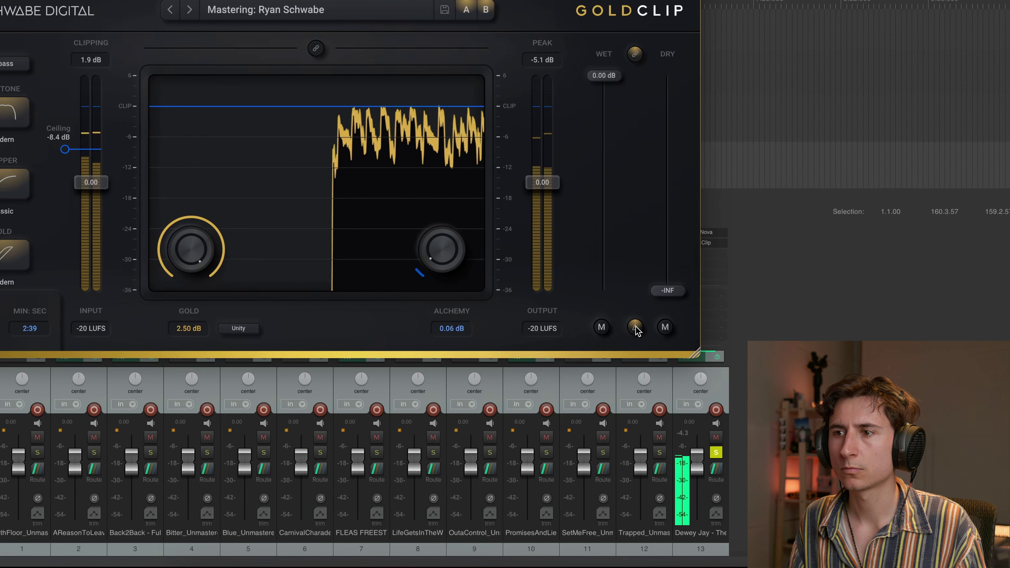
pyautogui.moveTo(65, 149); pyautogui.dragTo(64, 145)
# - Set Gold to 1.72 dB, lower the ceiling to -10.5 dB, audition the result, and stop playback
pyautogui.moveTo(191, 239); pyautogui.dragTo(198, 275)
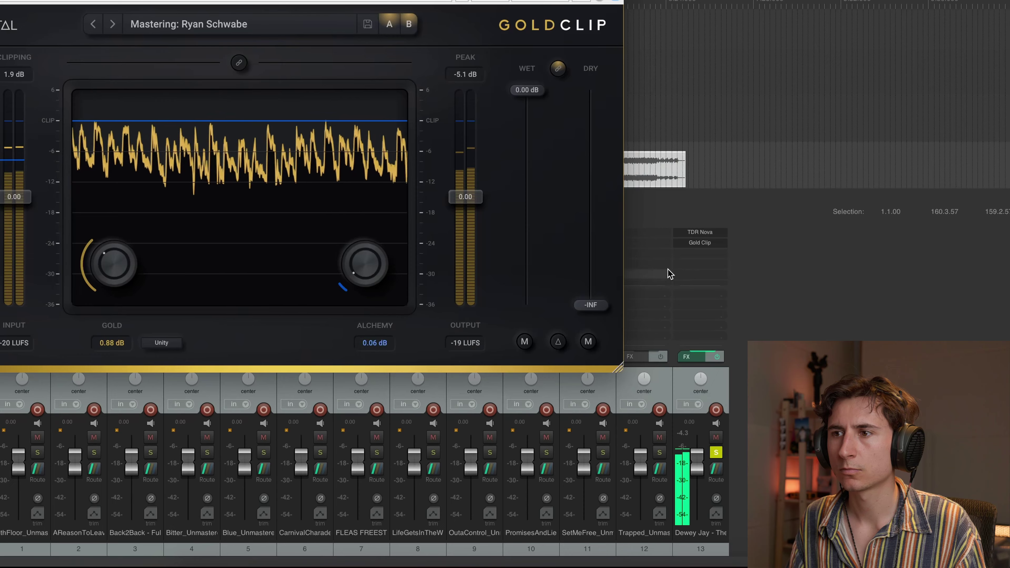
pyautogui.click(697, 243)
pyautogui.click(530, 242)
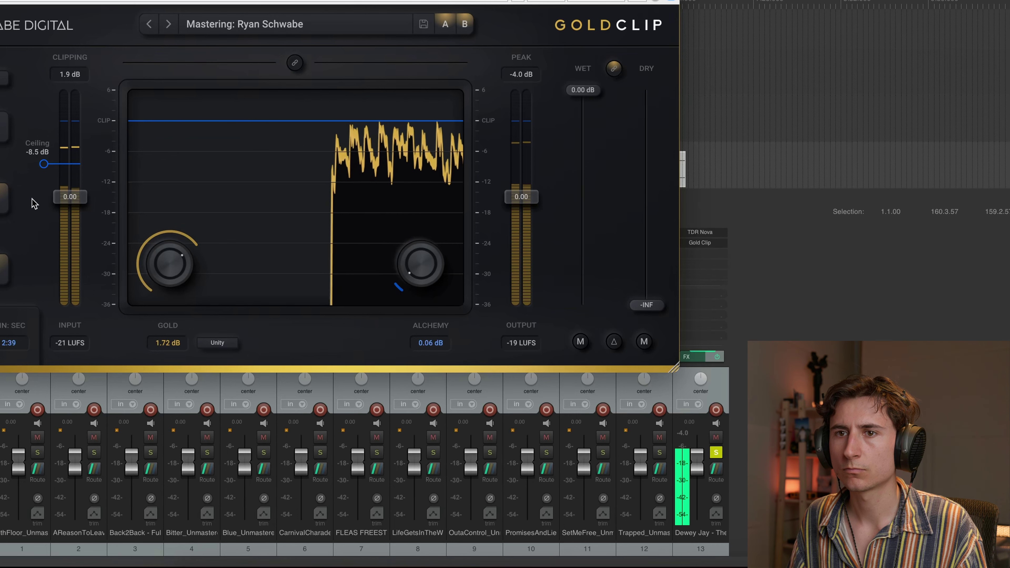
pyautogui.moveTo(48, 167); pyautogui.dragTo(49, 180)
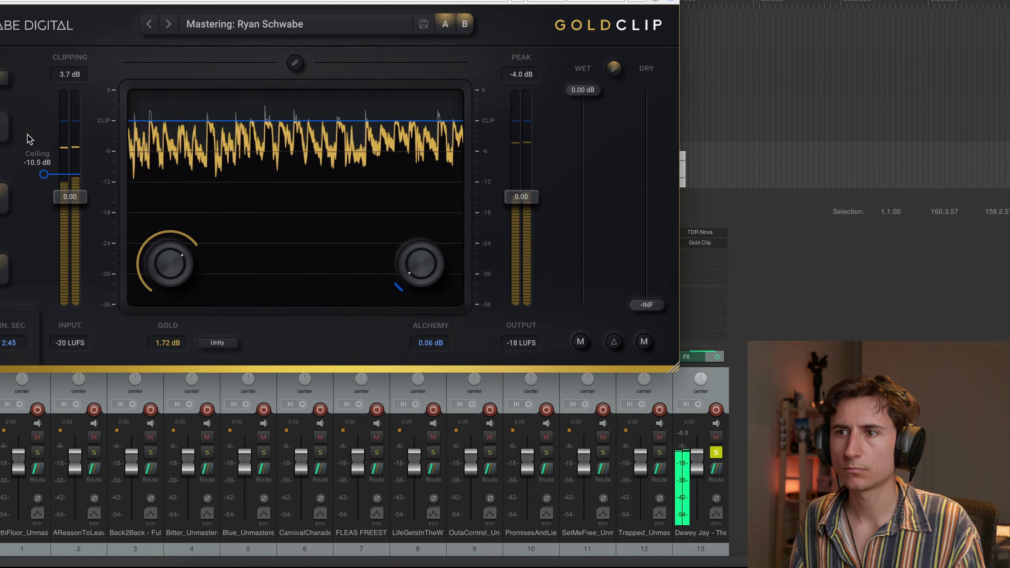
pyautogui.press('space')
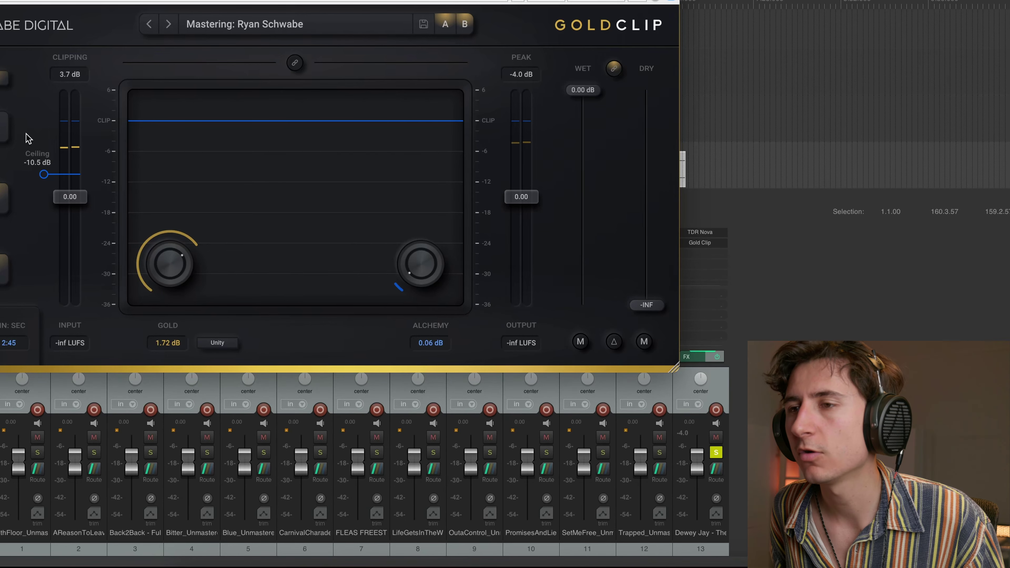
# - Replay the passage, set the output gain to -1.99 dB and Alchemy to 1.00 dB, raise Gold fully, and compare with bypass
pyautogui.press('space')
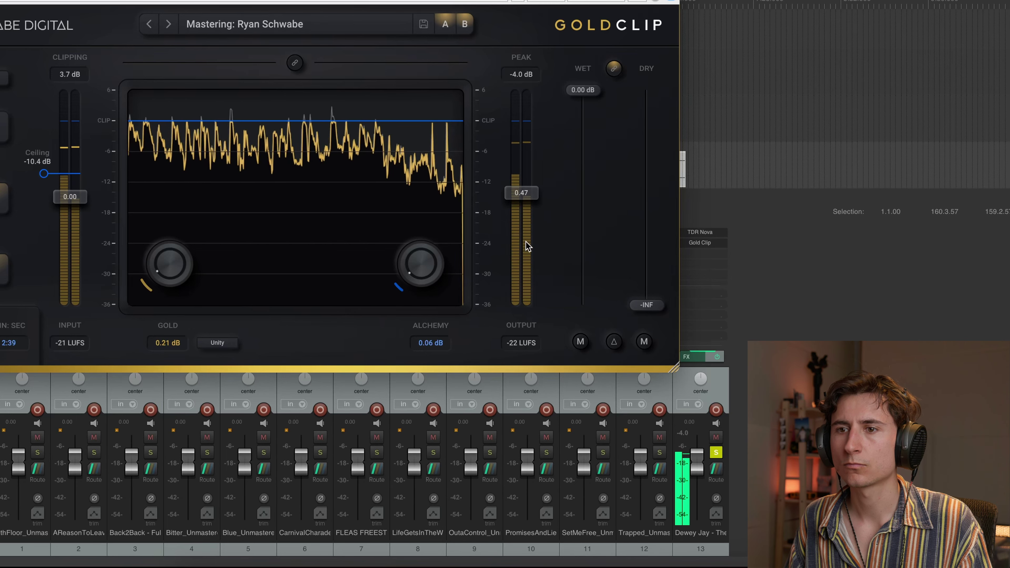
pyautogui.press('space')
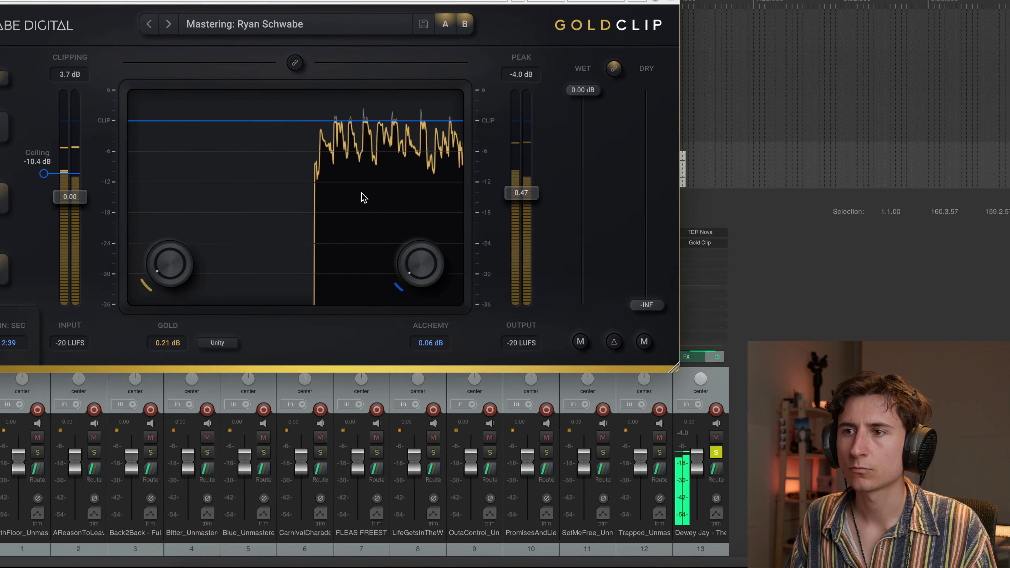
pyautogui.moveTo(521, 193); pyautogui.dragTo(521, 200)
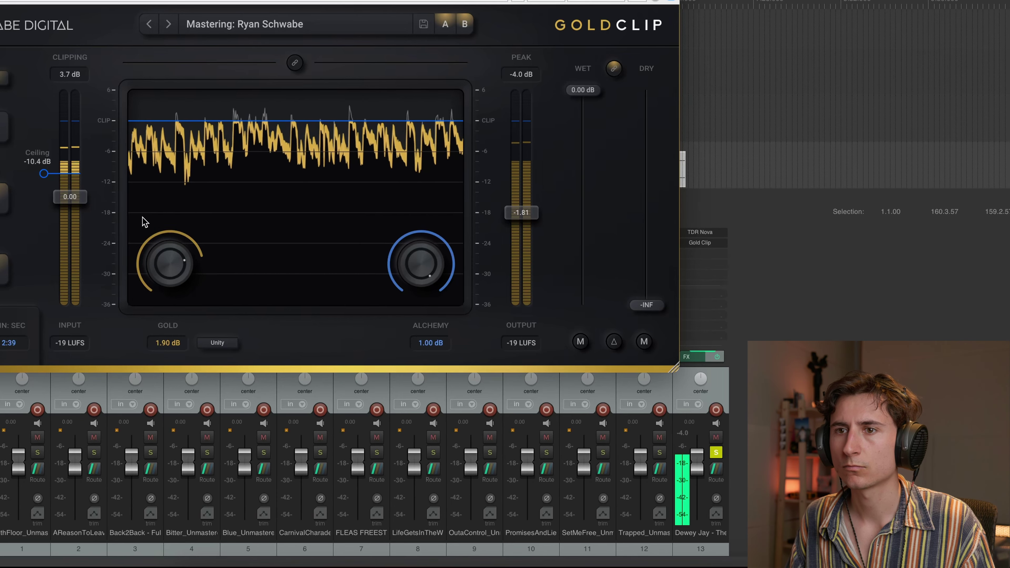
pyautogui.moveTo(158, 267); pyautogui.dragTo(185, 242)
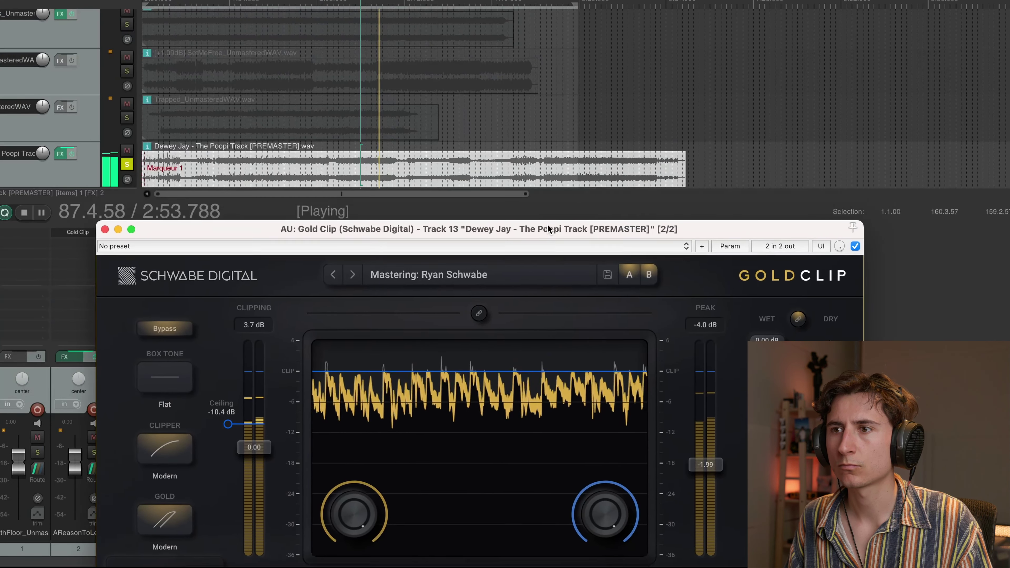
# - Jump to a later passage of The Poopi Track [PREMASTER], restart playback there, and take Gold Clip out of bypass
pyautogui.moveTo(548, 230); pyautogui.dragTo(546, 222)
pyautogui.click(568, 60)
pyautogui.press('space')
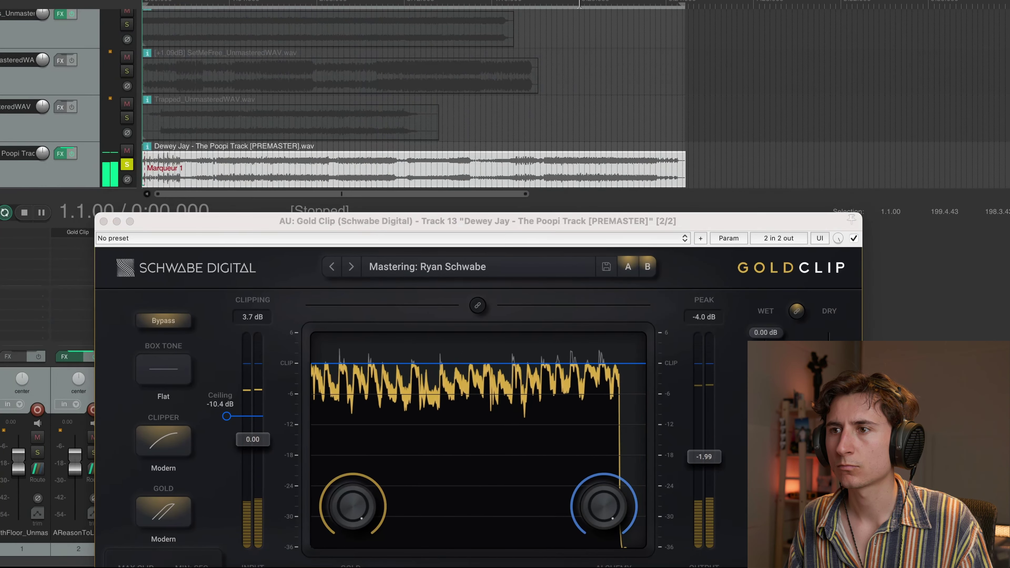
pyautogui.press('space')
pyautogui.moveTo(571, 217); pyautogui.dragTo(462, 7)
pyautogui.click(31, 107)
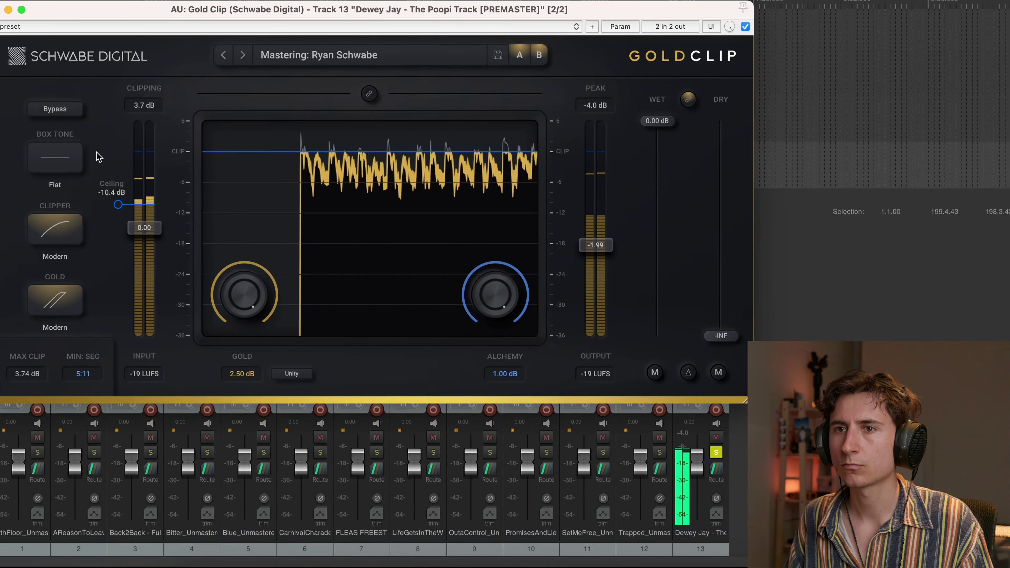
# - Set Gold Clip's output gain to -2.21 dB and the ceiling to -8.0 dB, comparing the result with bypass
pyautogui.moveTo(604, 247); pyautogui.dragTo(604, 250)
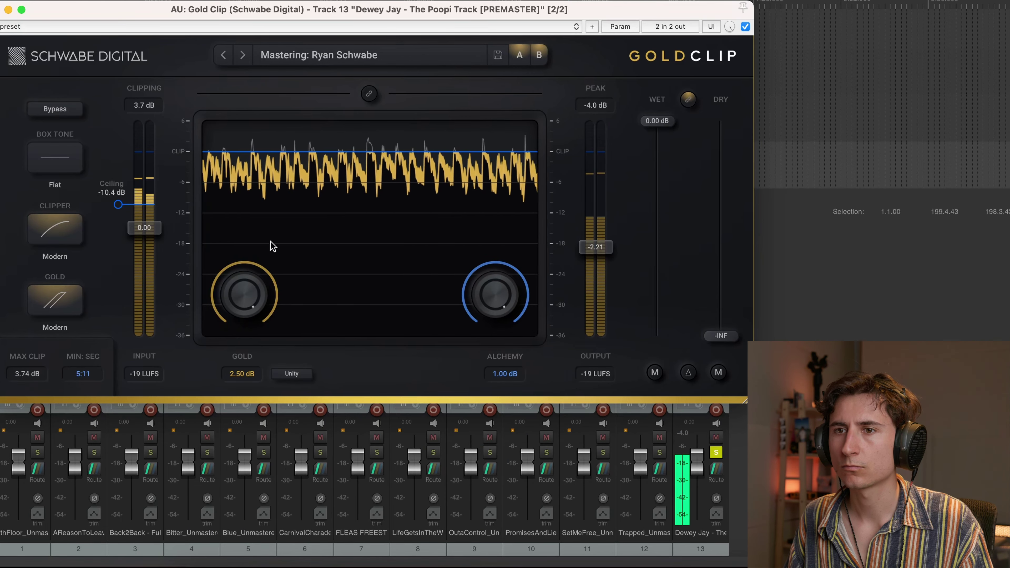
pyautogui.moveTo(123, 207); pyautogui.dragTo(122, 195)
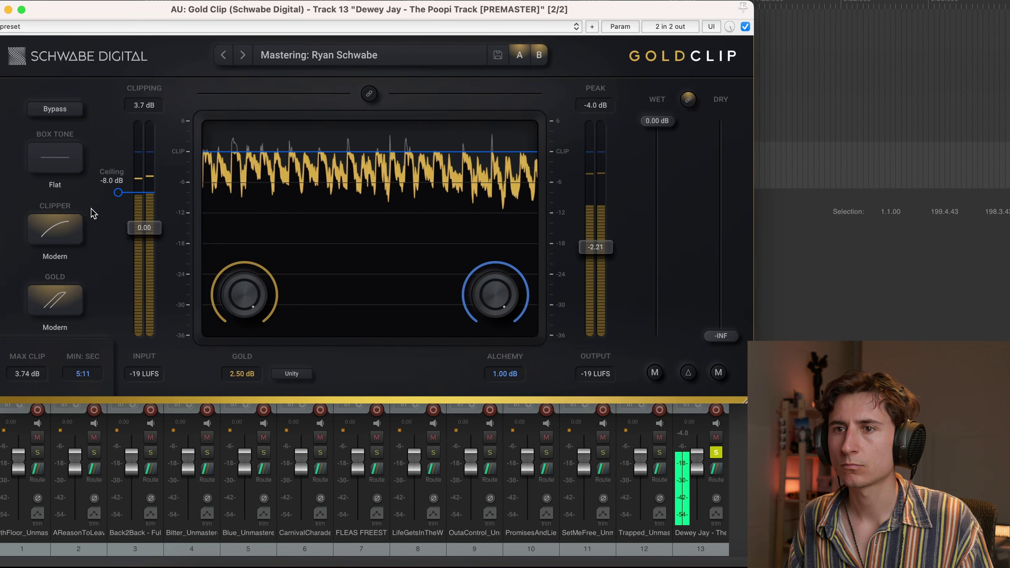
pyautogui.click(55, 113)
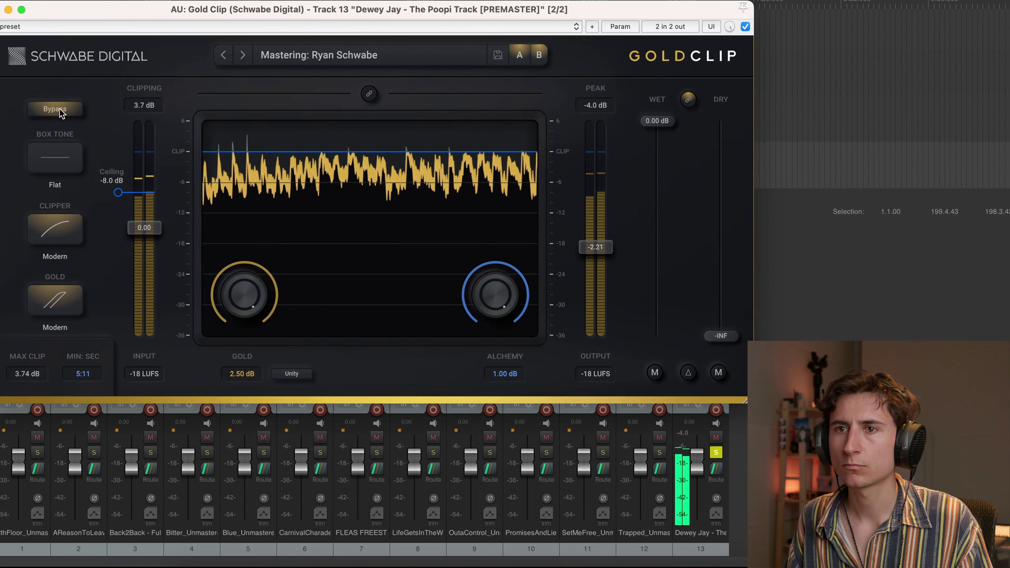
pyautogui.click(59, 113)
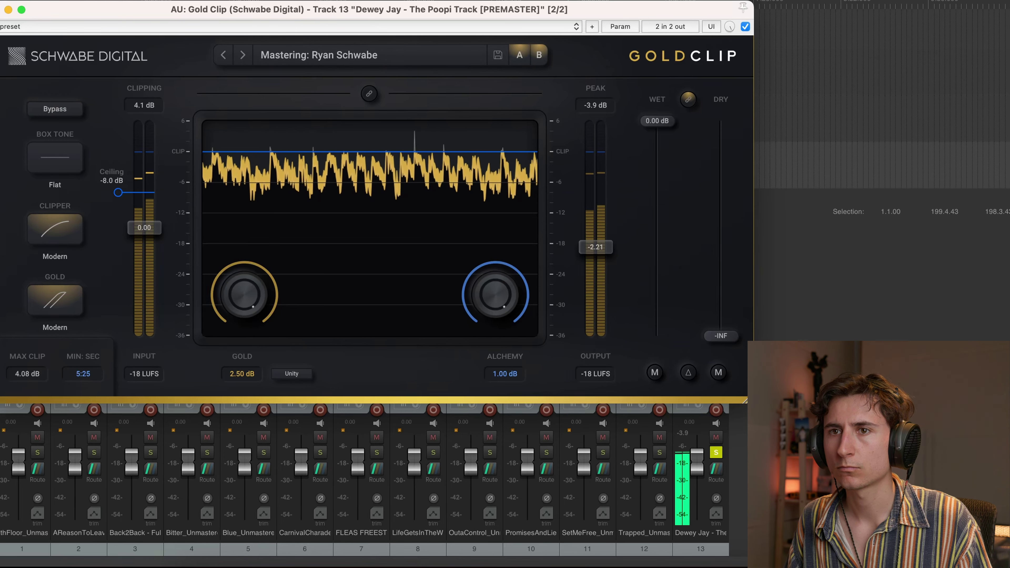
pyautogui.click(68, 110)
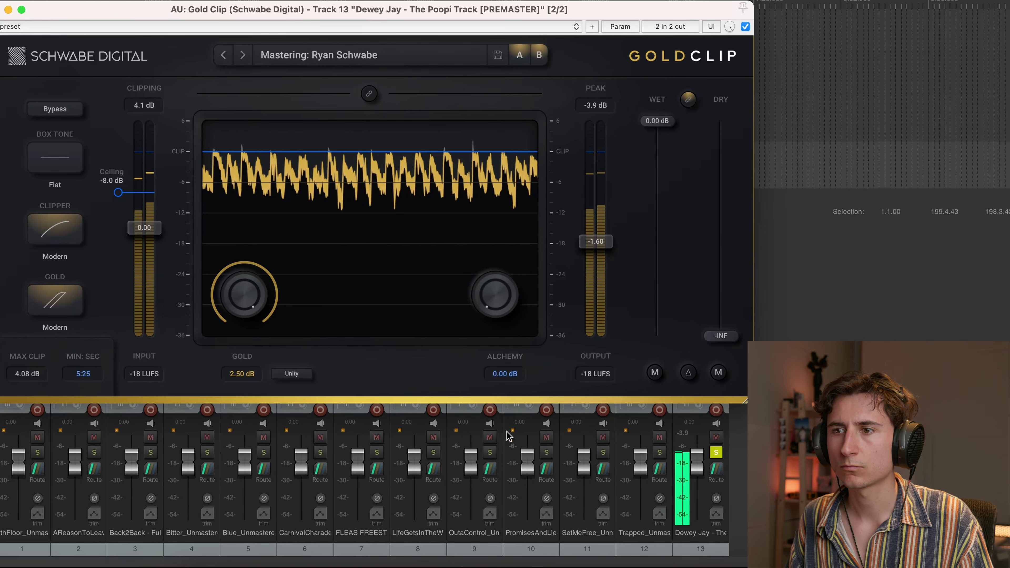
# - Set Box Tone to Modern, replay the passage while switching bypass on and off, and stop playback
pyautogui.click(53, 164)
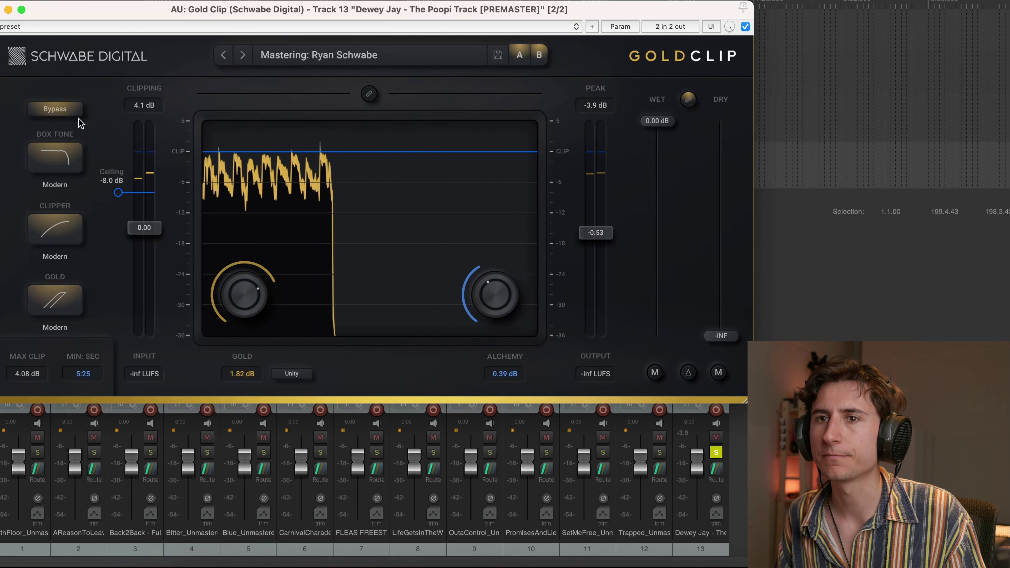
pyautogui.press('space')
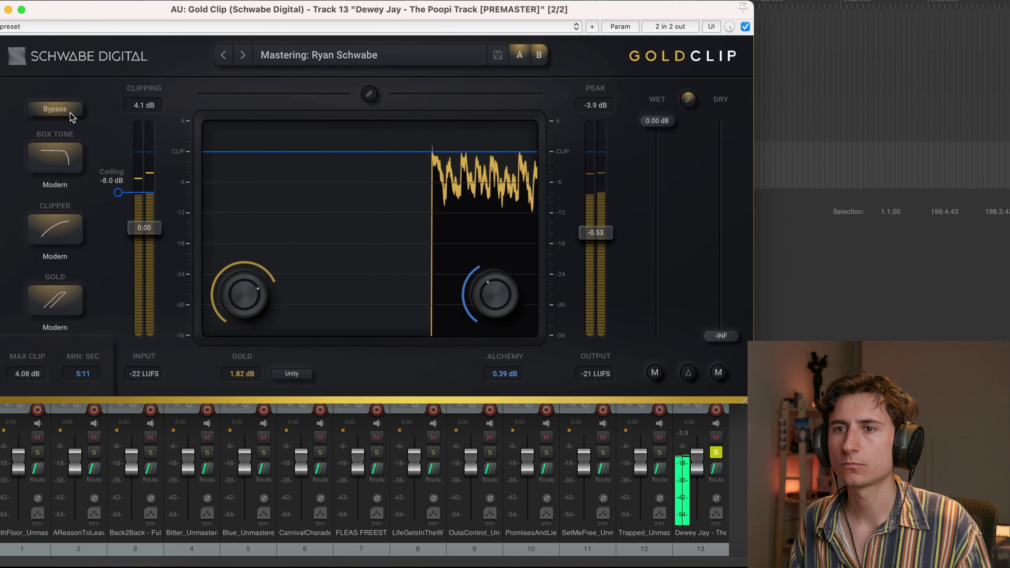
pyautogui.click(70, 116)
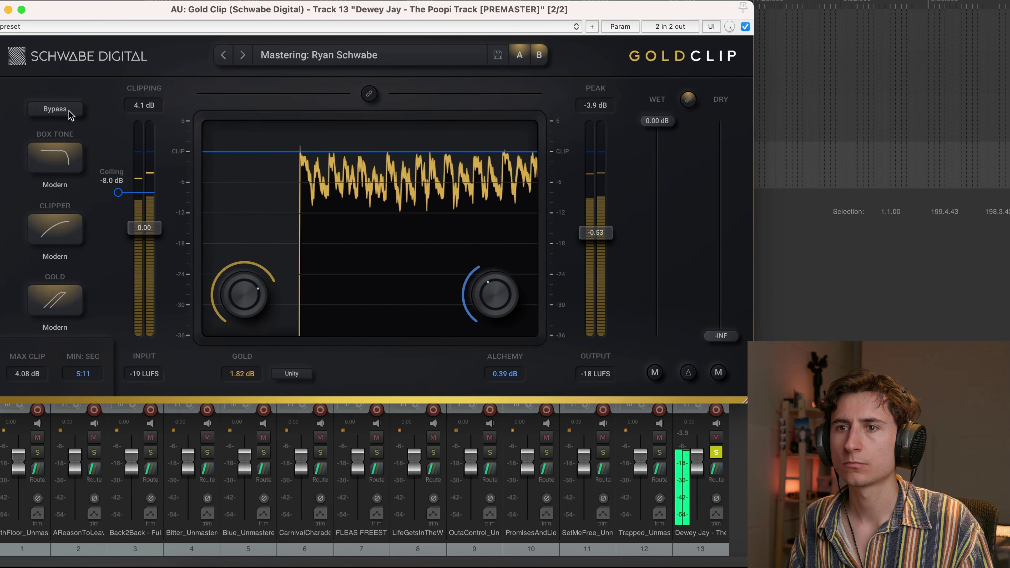
pyautogui.click(71, 115)
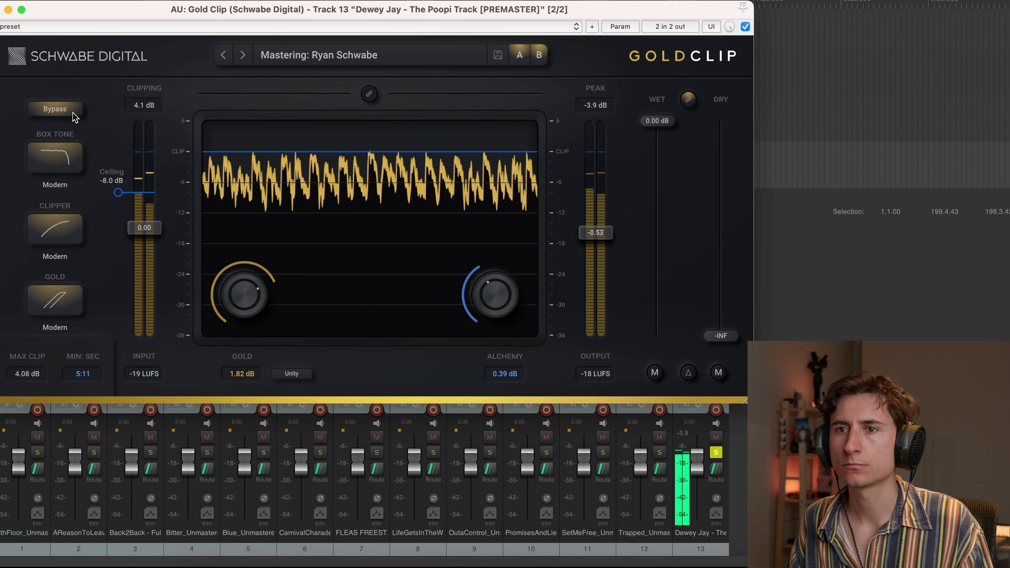
pyautogui.click(73, 116)
pyautogui.press('space')
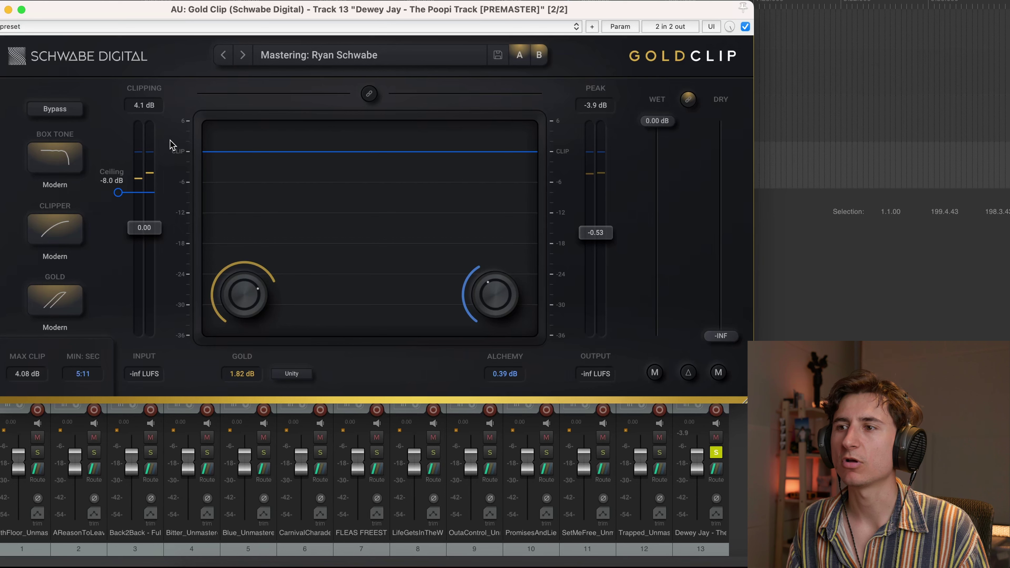
# - Replay the passage, set the output gain to -0.90 dB, and compare the processed sound with bypass
pyautogui.press('space')
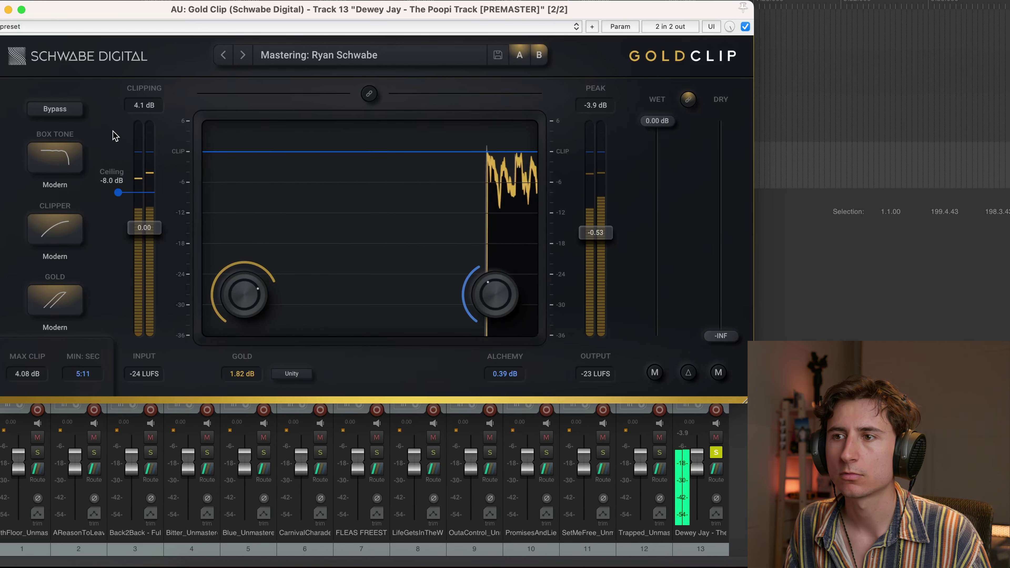
pyautogui.moveTo(580, 237); pyautogui.dragTo(581, 240)
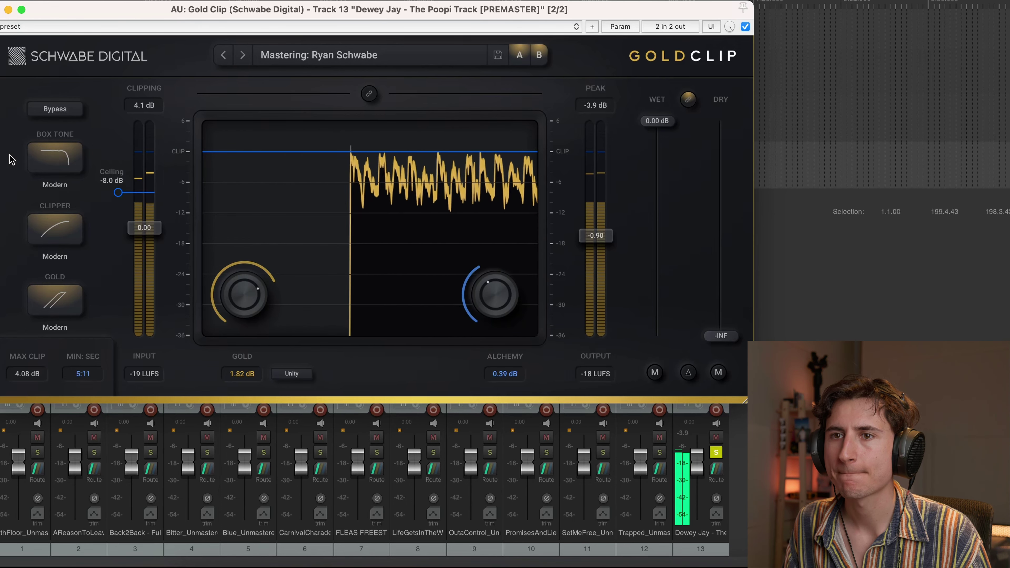
pyautogui.click(55, 109)
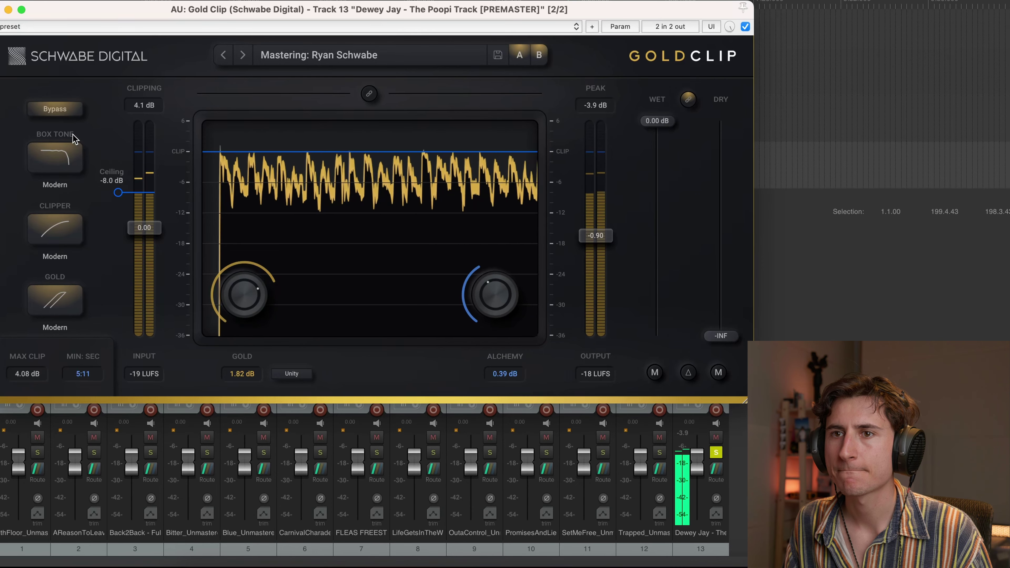
pyautogui.click(55, 109)
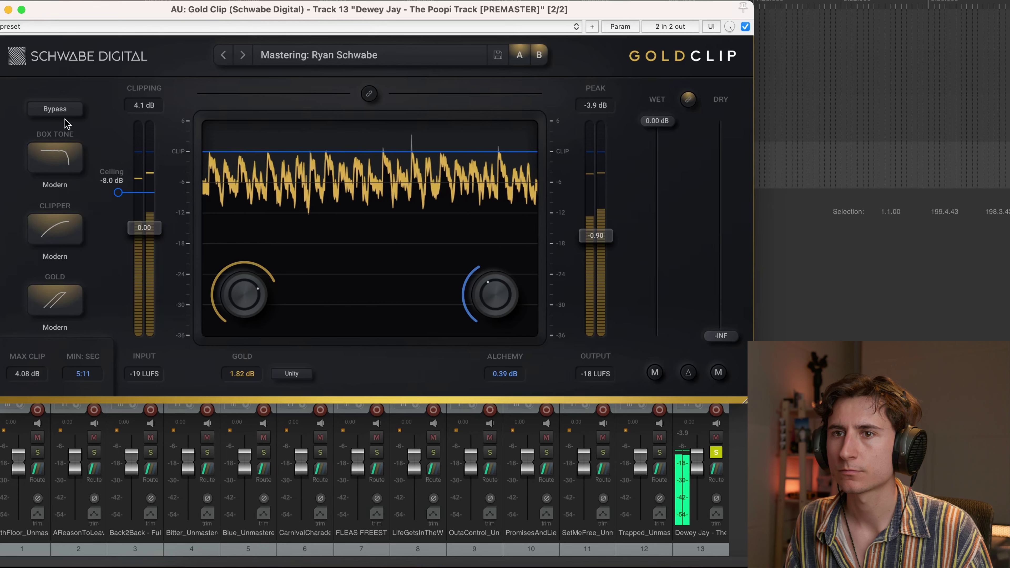
pyautogui.click(55, 109)
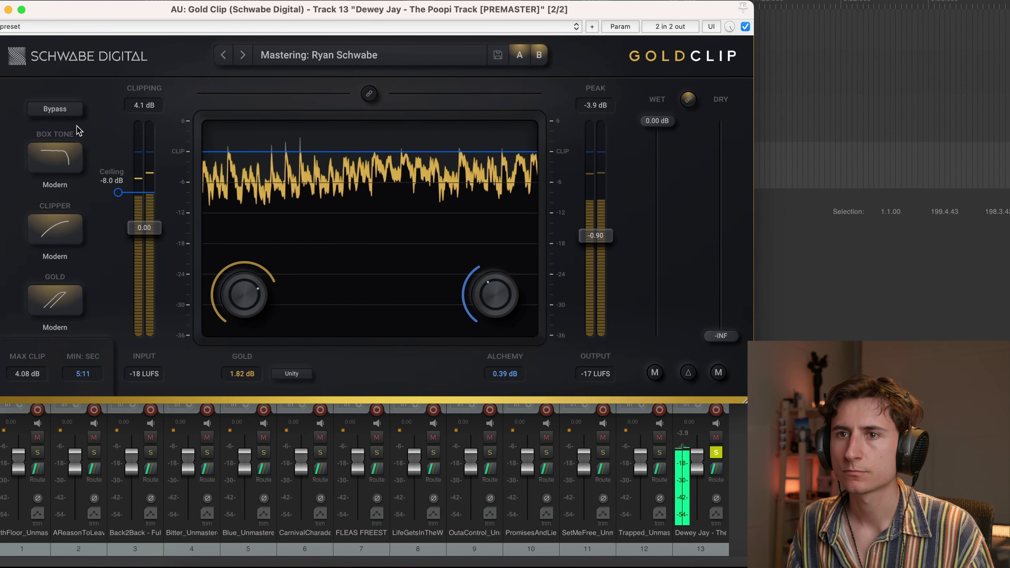
# - Close Gold Clip, restart playback from an earlier passage of The Poopi Track, and reopen the plugin to compare it with bypass
pyautogui.click(1, 11)
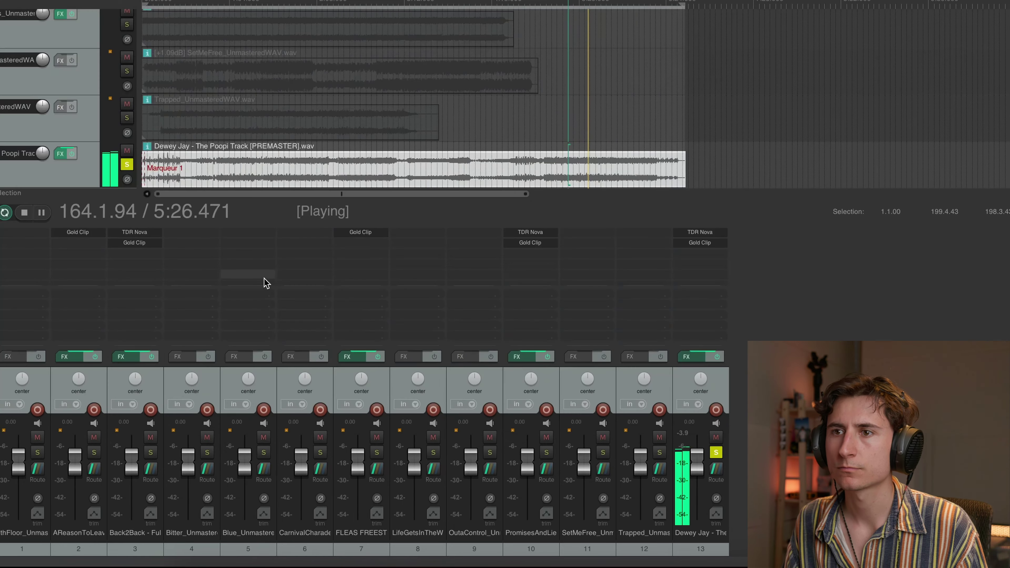
pyautogui.press('space')
pyautogui.press('1')
pyautogui.press('space')
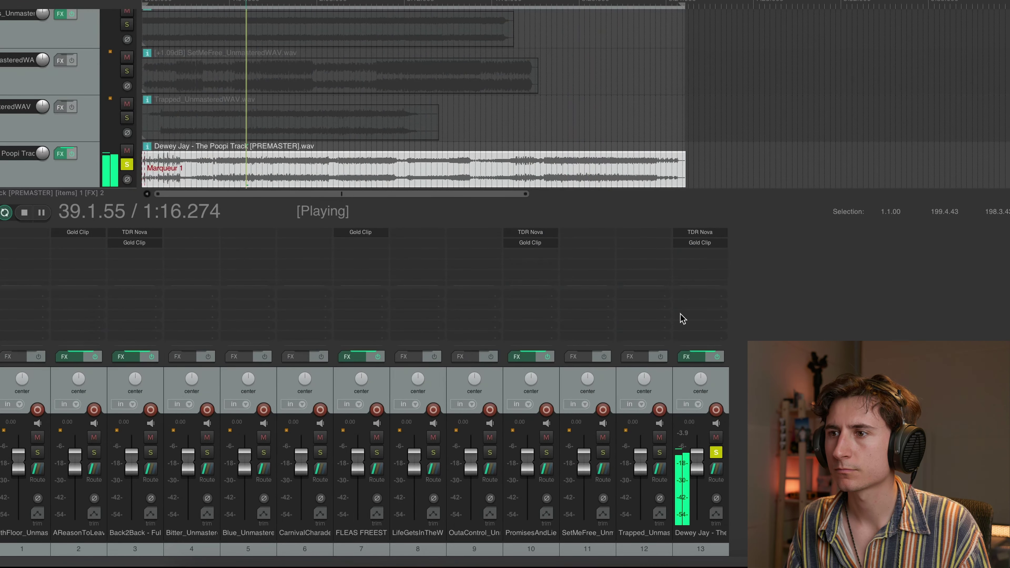
pyautogui.click(714, 241)
pyautogui.click(49, 111)
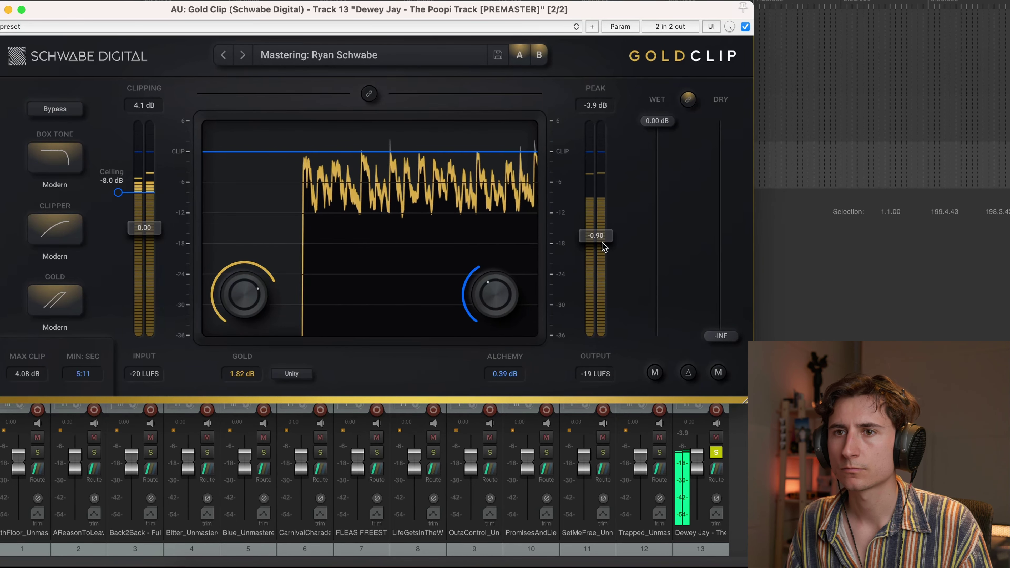
pyautogui.click(75, 113)
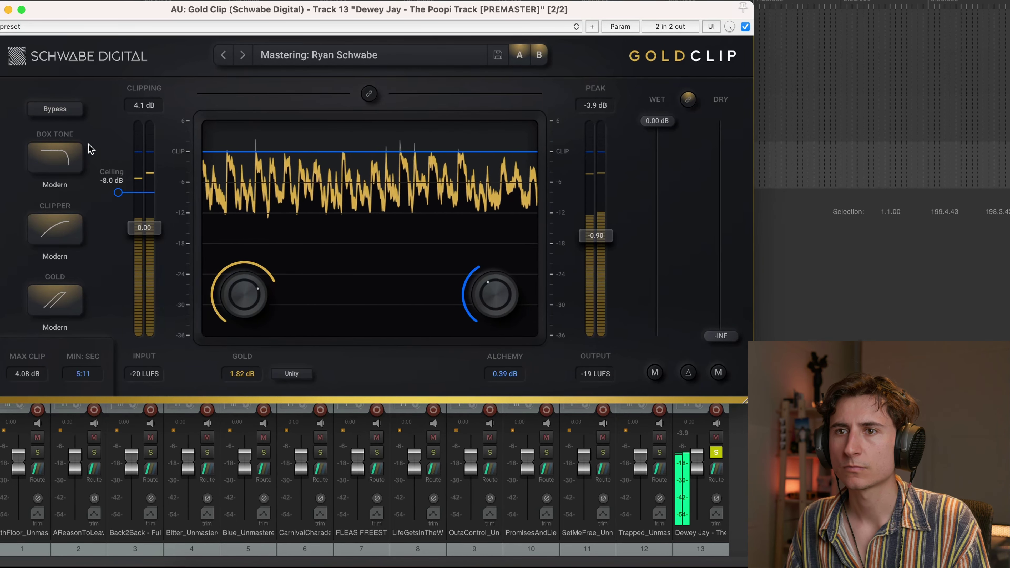
# - Play the passage from 1:00, raise Gold to 2.25 dB, compare with bypass before and after the change, and stop playback
pyautogui.press('space')
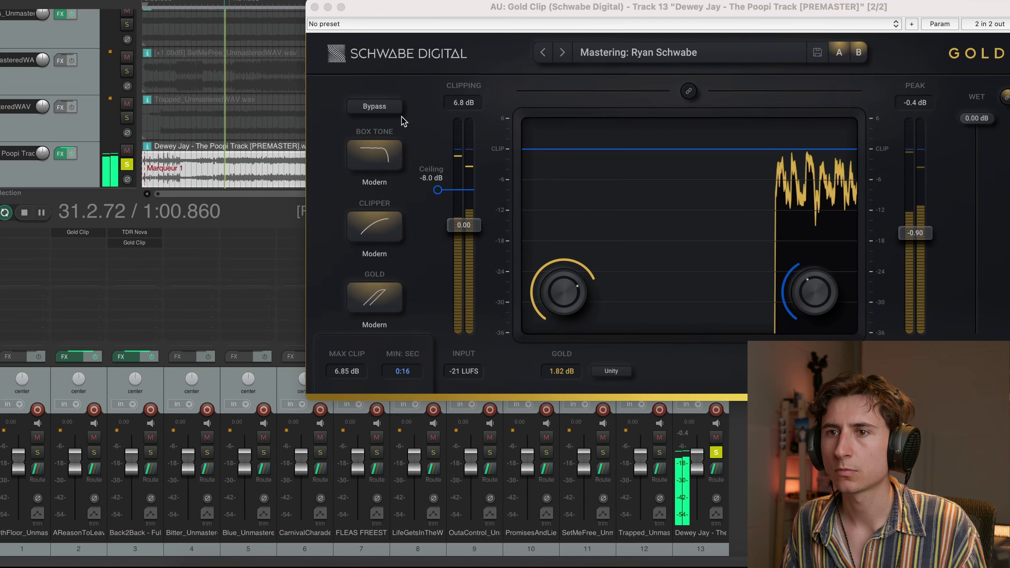
pyautogui.click(385, 108)
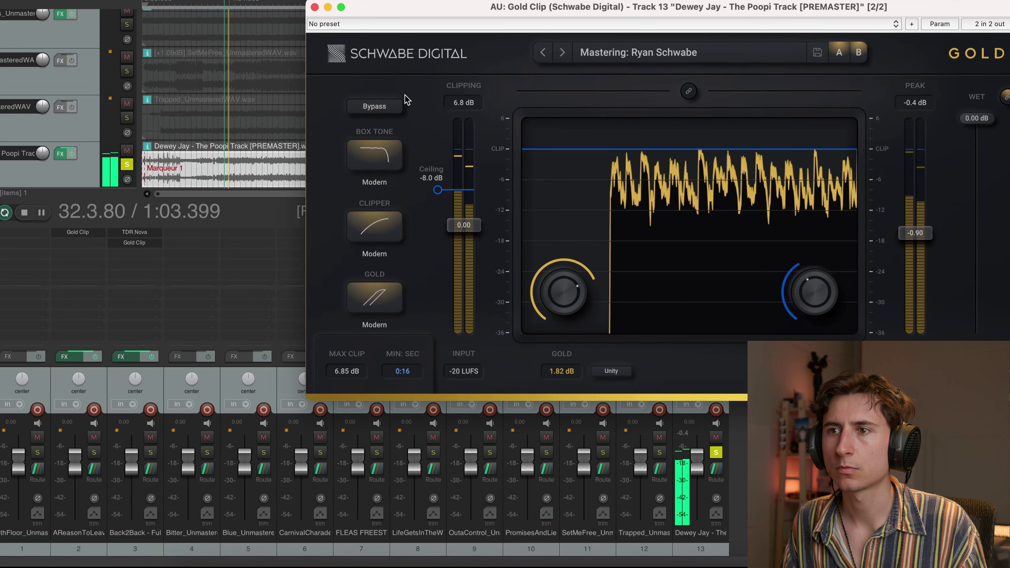
pyautogui.click(392, 105)
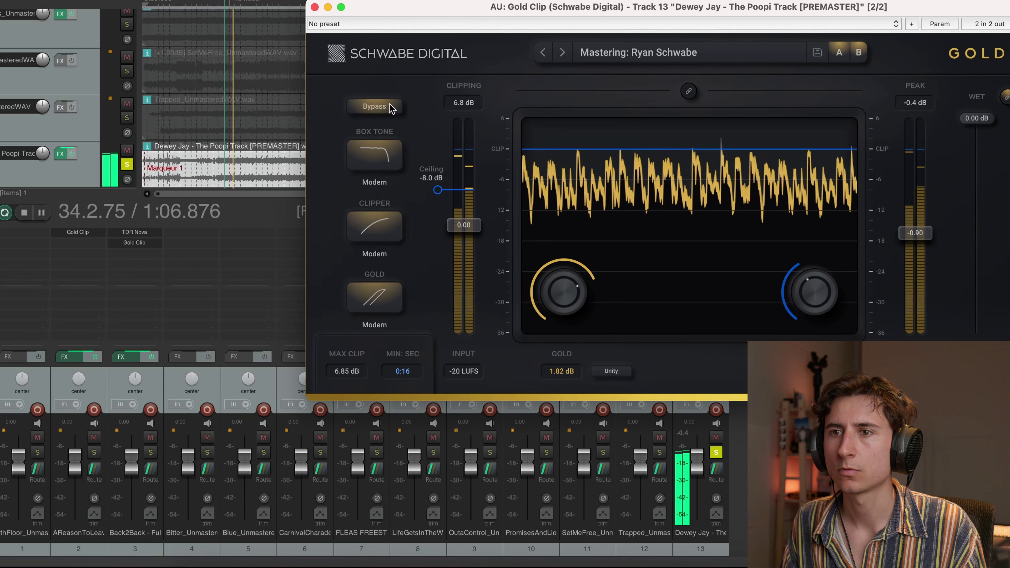
pyautogui.click(389, 108)
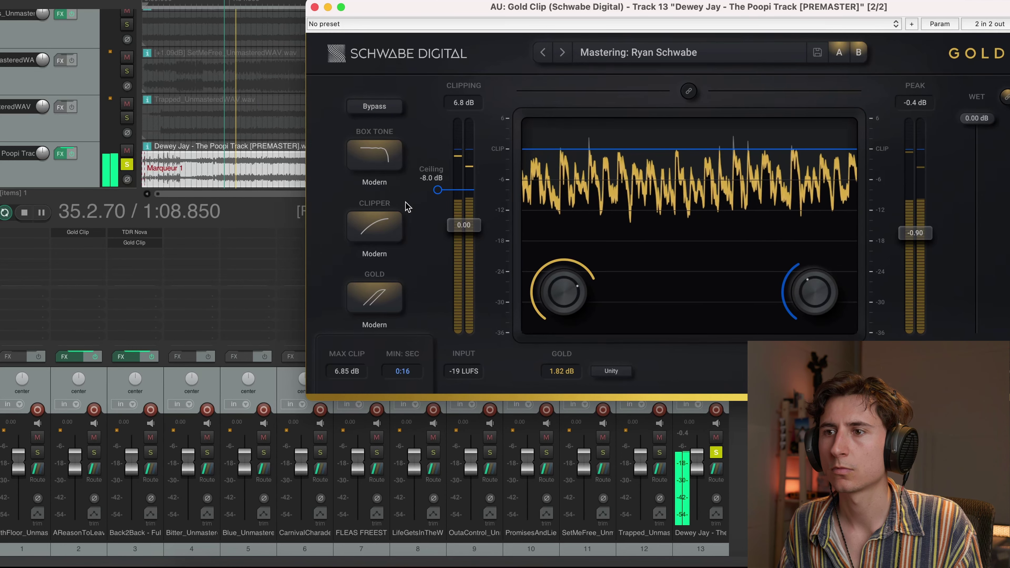
pyautogui.moveTo(561, 294); pyautogui.dragTo(560, 284)
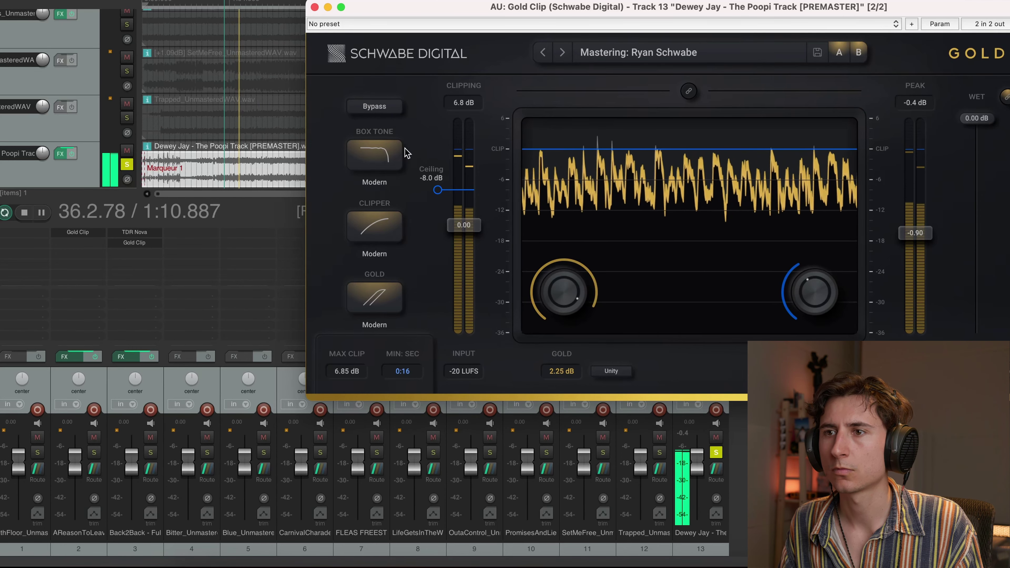
pyautogui.click(391, 111)
pyautogui.click(390, 111)
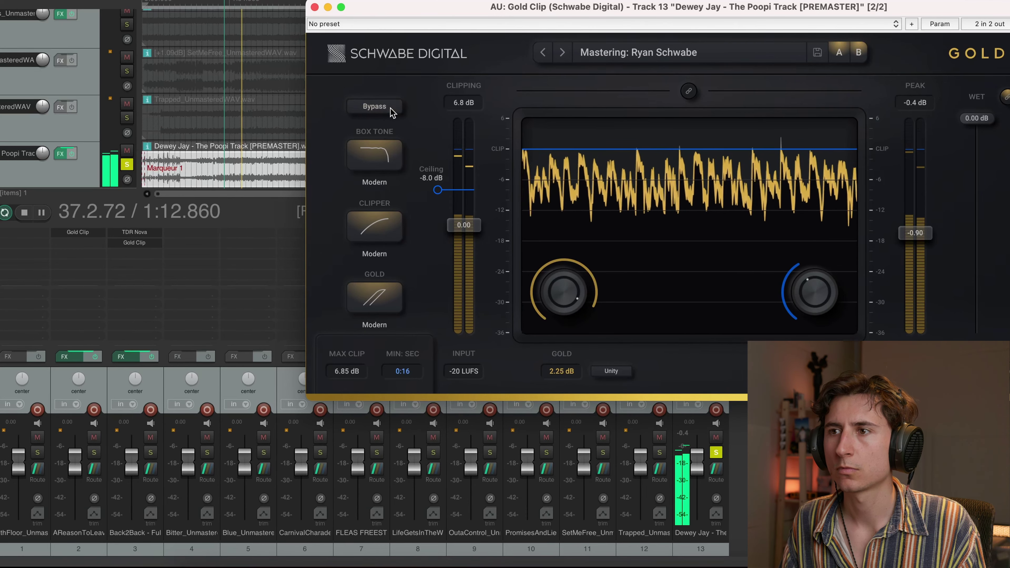
pyautogui.press('space')
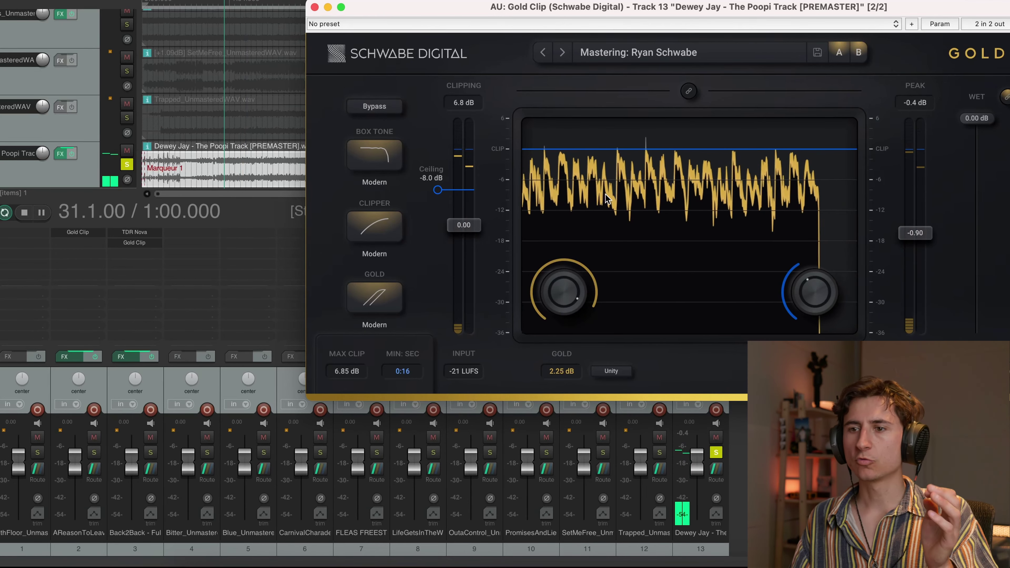
# - Close Gold Clip, play late passages of The Poopi Track, and reopen the plugin to compare its sound with bypass
pyautogui.press('super+w')
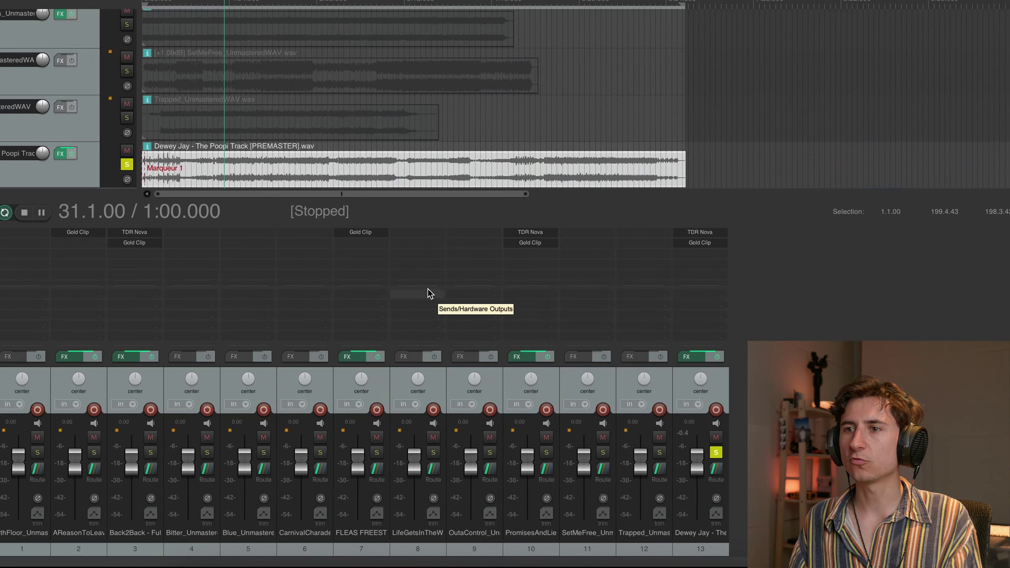
pyautogui.click(714, 390)
pyautogui.press('space')
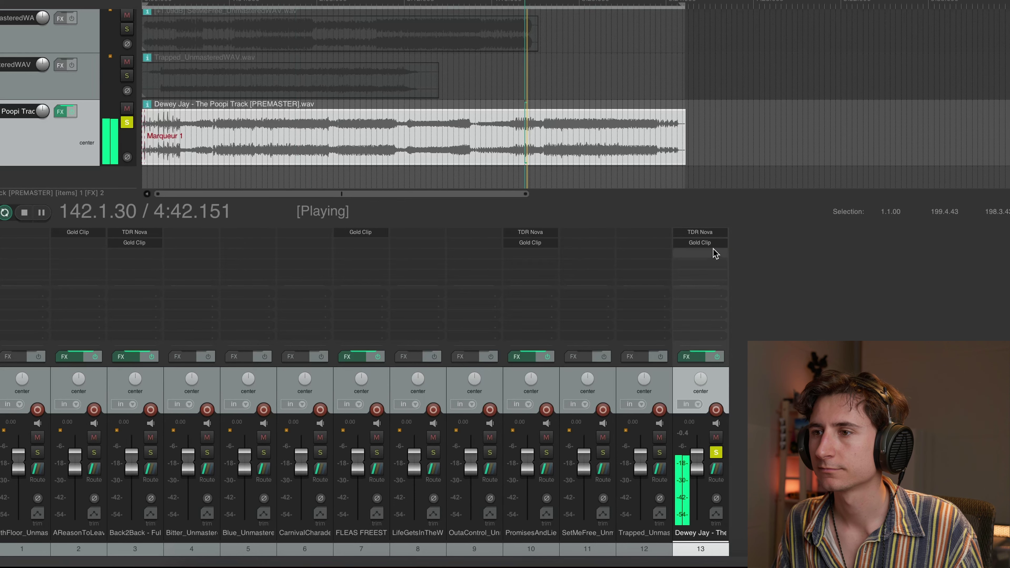
pyautogui.click(573, 32)
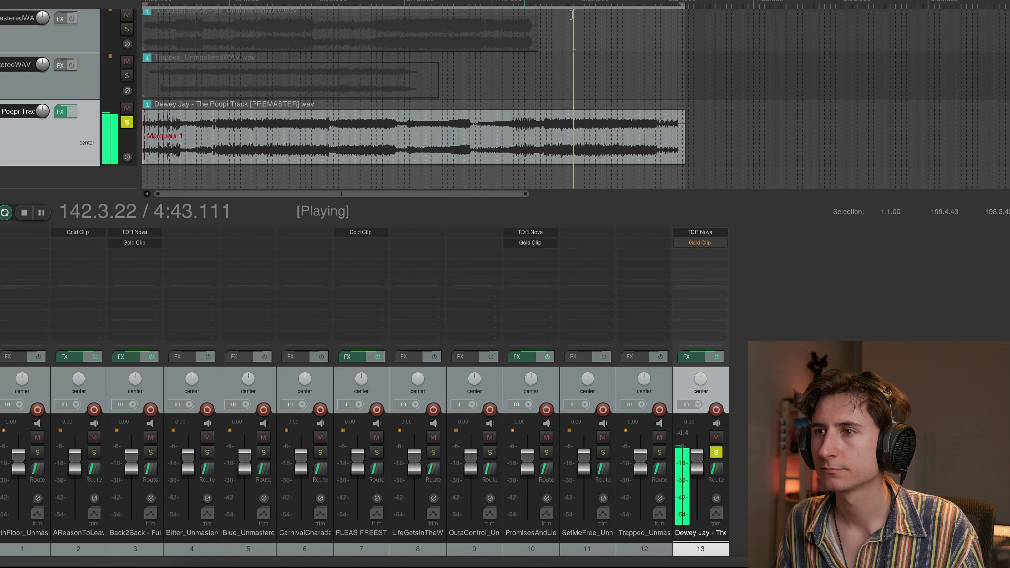
pyautogui.click(714, 243)
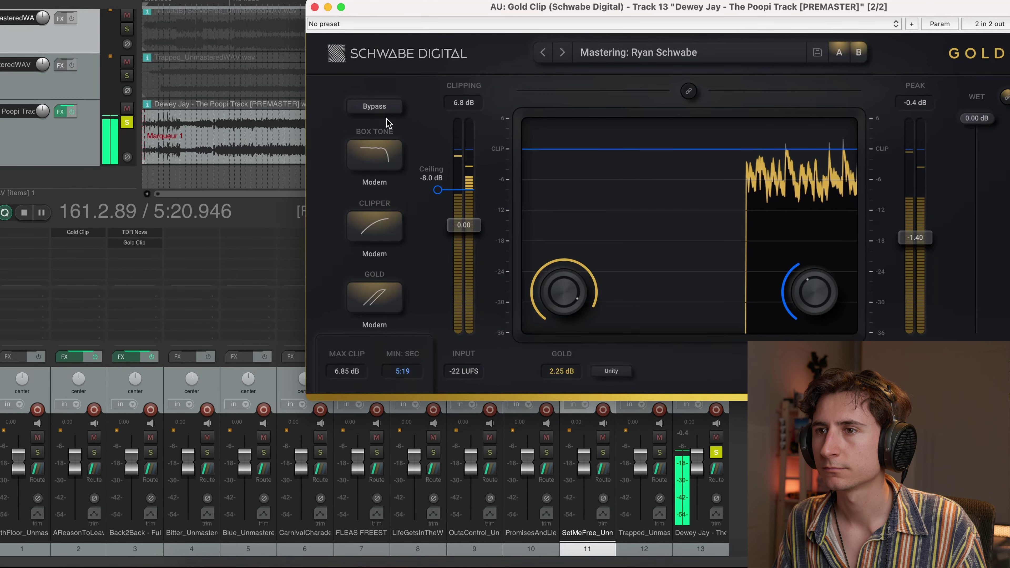
pyautogui.click(379, 110)
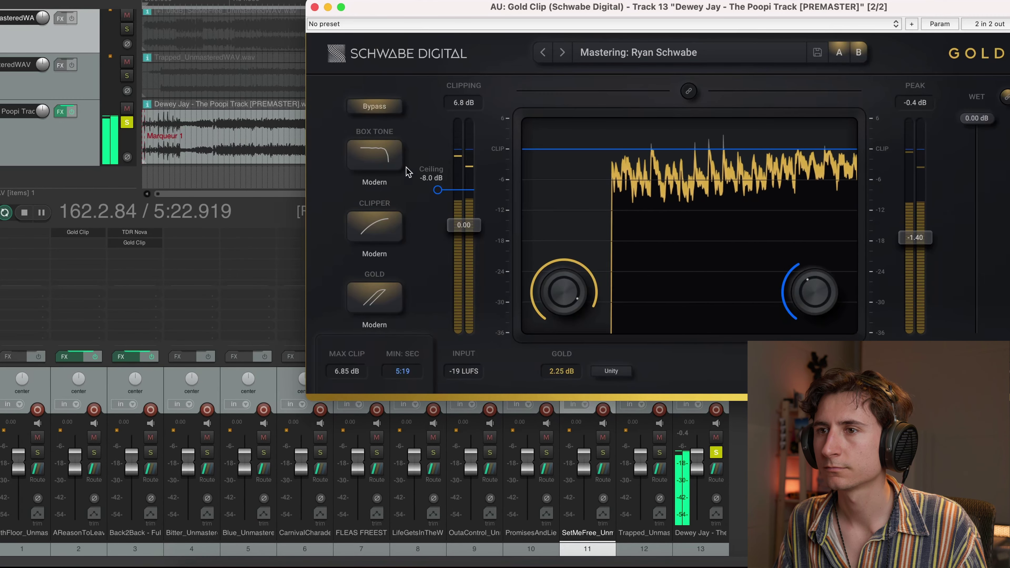
pyautogui.click(385, 113)
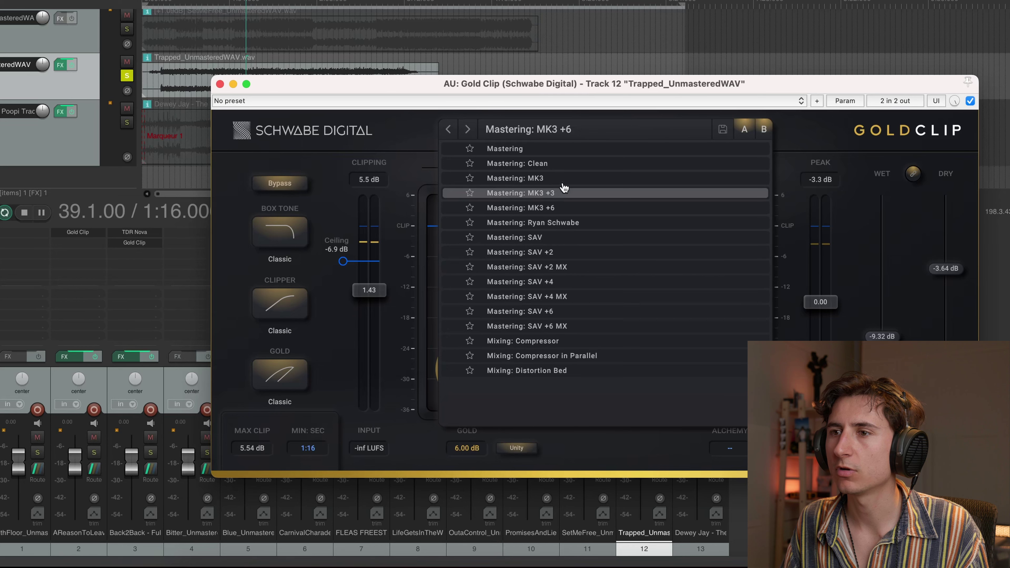
# - Load the Mastering: MK3 preset in Gold Clip on Trapped_UnmasteredWAV, start playback, and set the ceiling to -3.6 dB
pyautogui.click(555, 186)
pyautogui.press('space')
pyautogui.moveTo(342, 261)
pyautogui.mouseDown()
pyautogui.moveTo(338, 237)
pyautogui.moveTo(342, 245)
pyautogui.mouseUp()
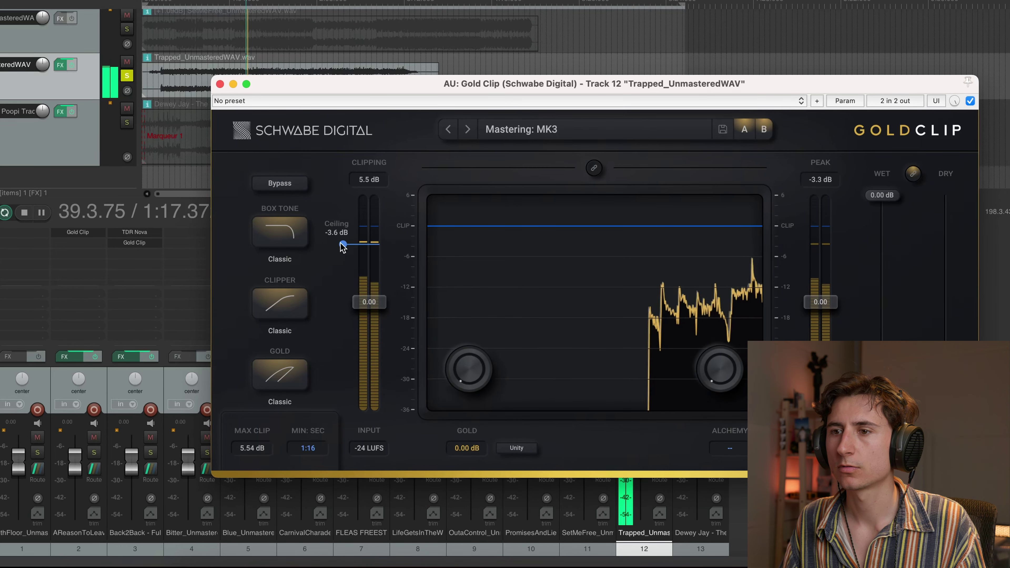
# - Set Gold Clip's Gold to 2.03 dB and lower its ceiling to -6.8 dB on the Trapped track
pyautogui.moveTo(451, 356); pyautogui.dragTo(473, 351)
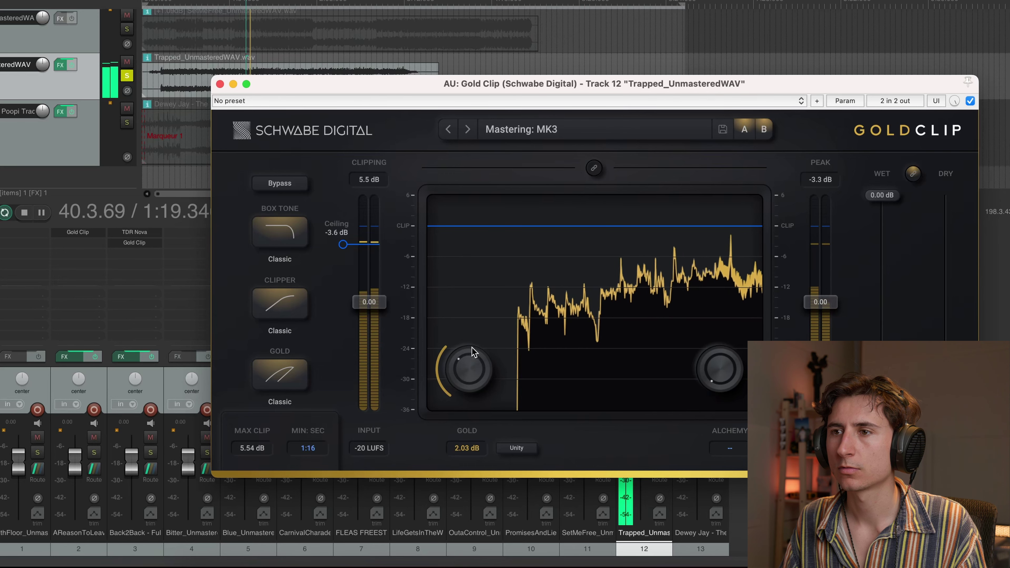
pyautogui.moveTo(348, 248); pyautogui.dragTo(347, 255)
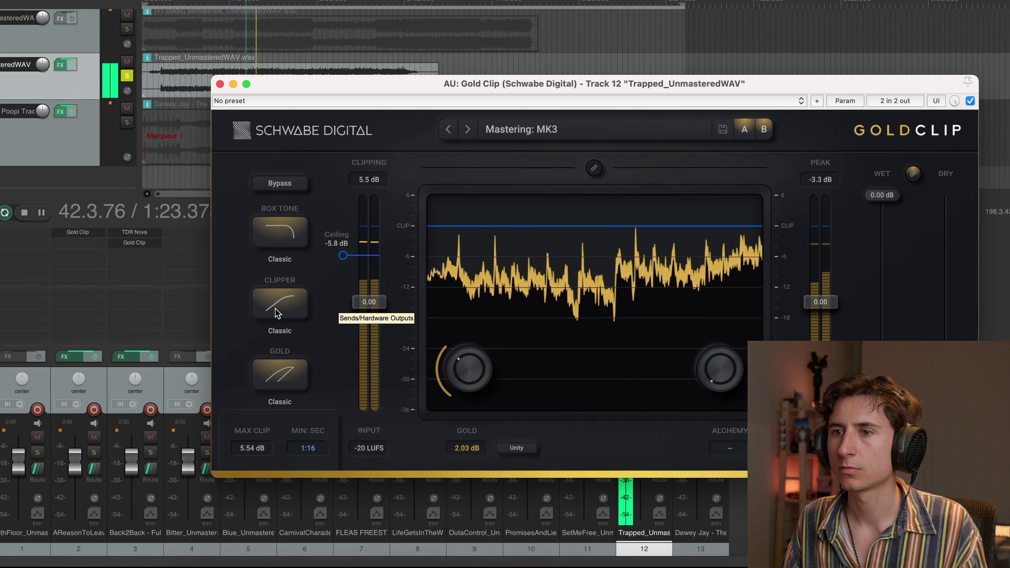
pyautogui.moveTo(343, 255); pyautogui.dragTo(347, 270)
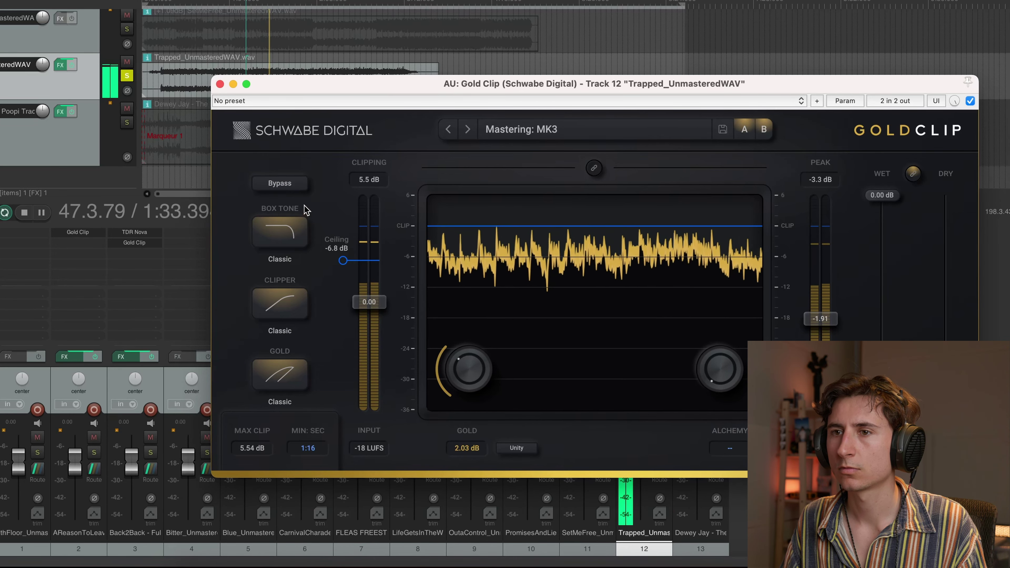
# - Compare the Gold Clip settings with bypass on Trapped, move playback to 2:36, and stop playback
pyautogui.click(290, 183)
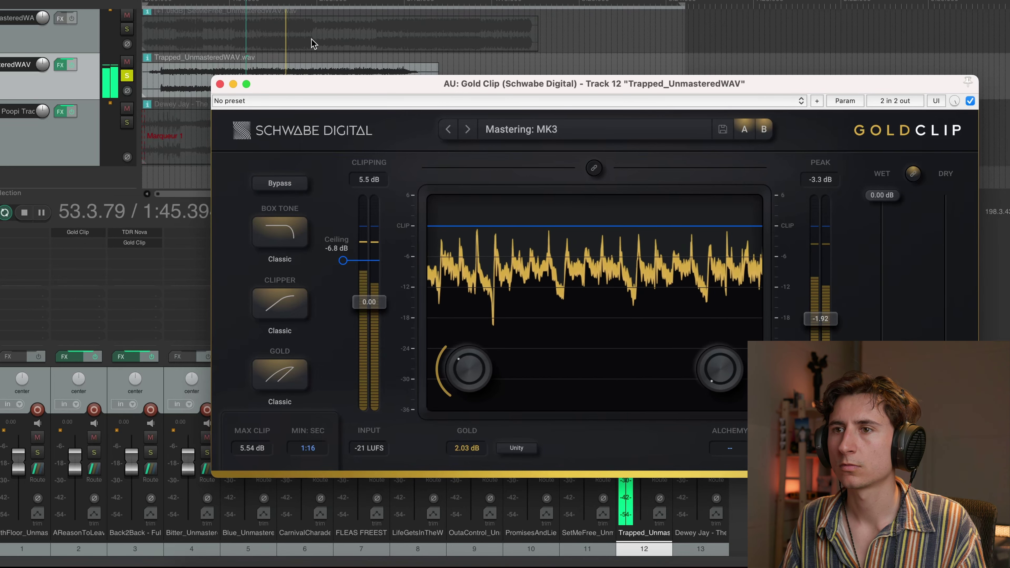
pyautogui.click(357, 16)
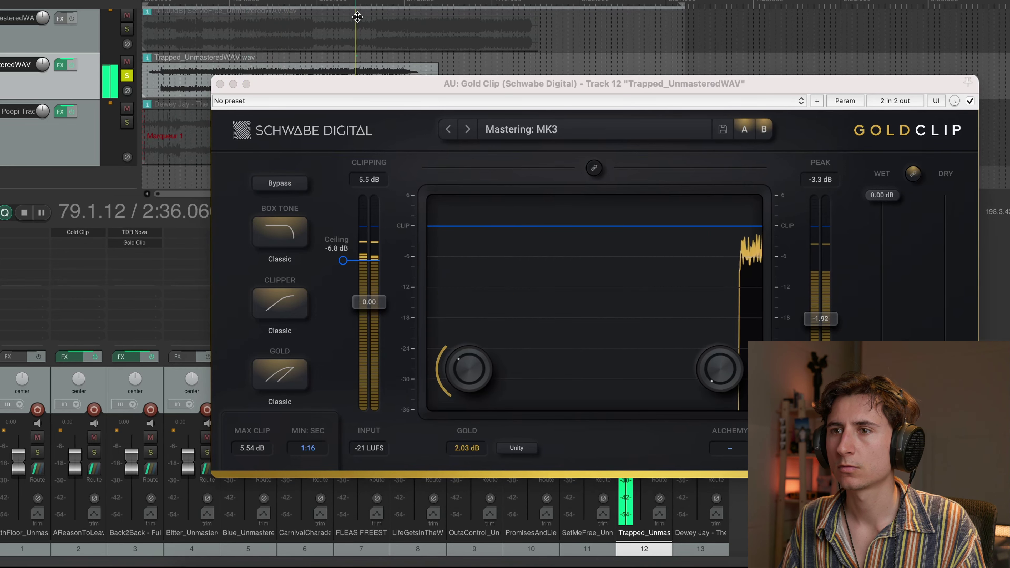
pyautogui.click(279, 183)
pyautogui.press('space')
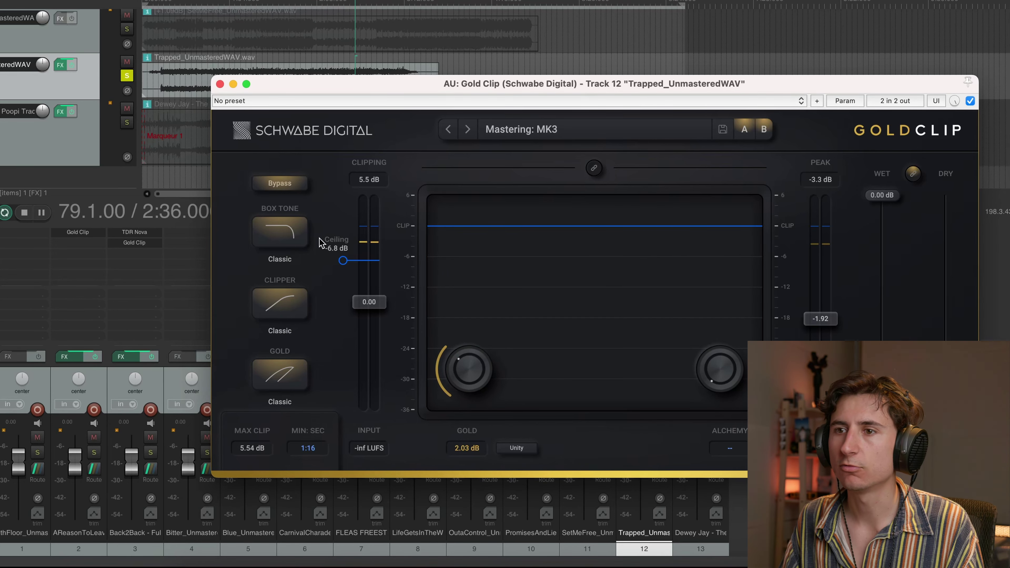
# - Play the passage from 2:36 twice, toggling bypass to compare the processed and unprocessed sound, and stop playback
pyautogui.press('space')
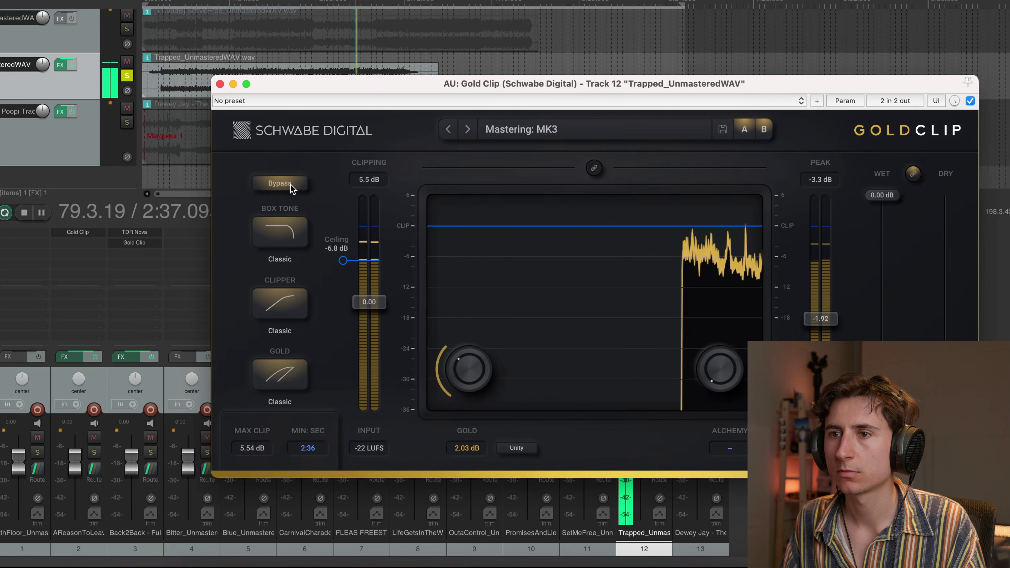
pyautogui.click(281, 185)
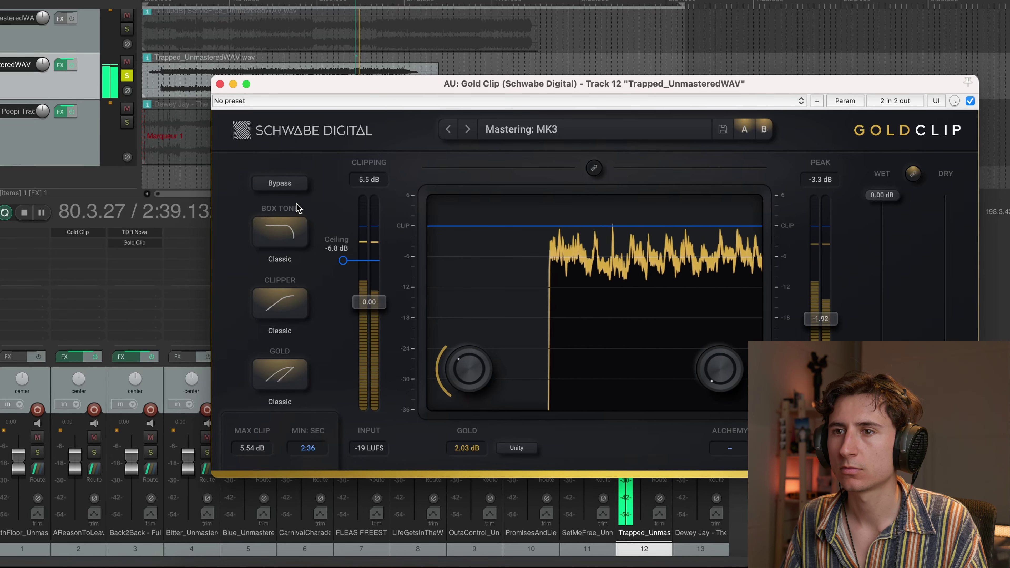
pyautogui.click(290, 196)
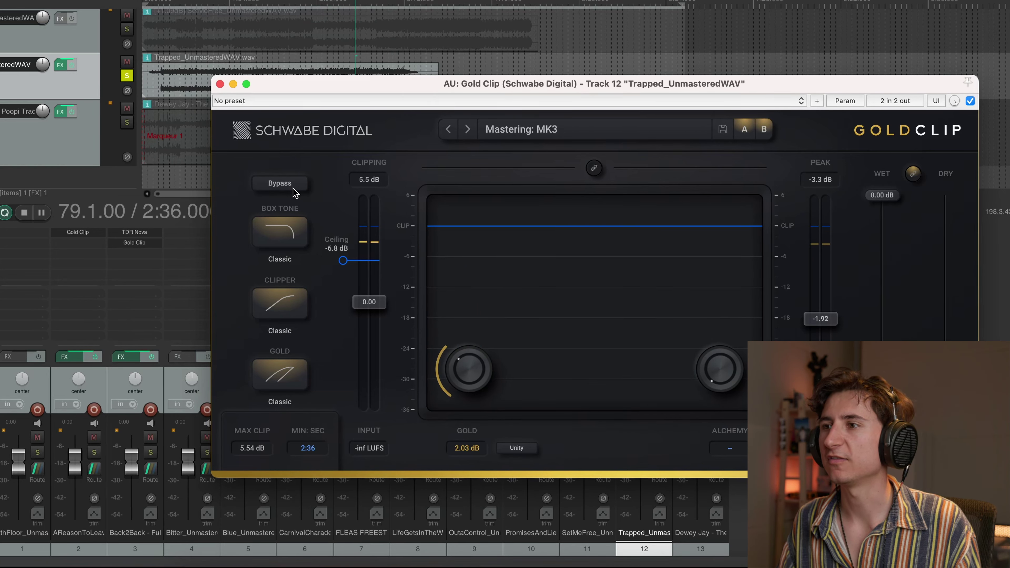
pyautogui.press('space')
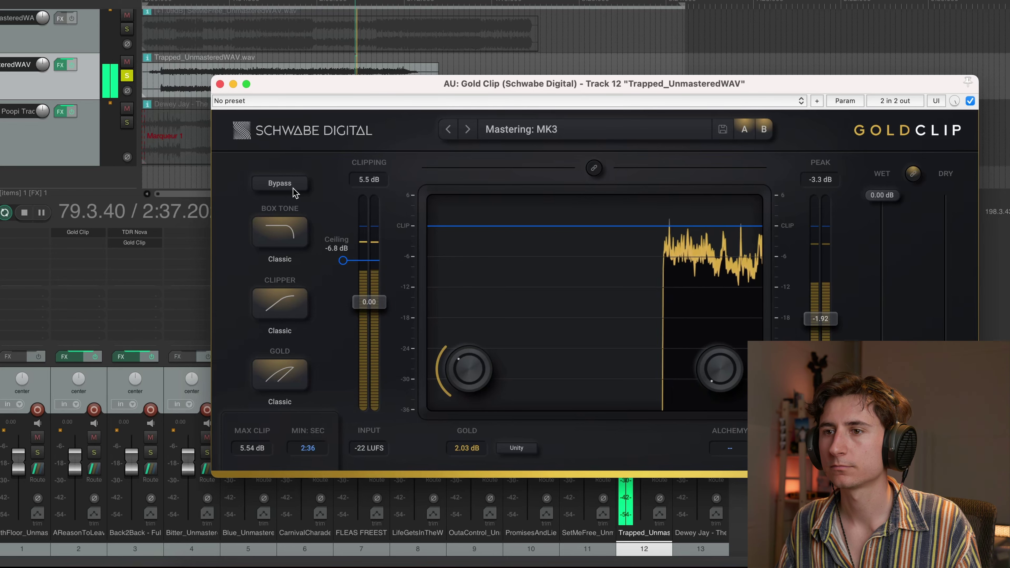
pyautogui.click(280, 183)
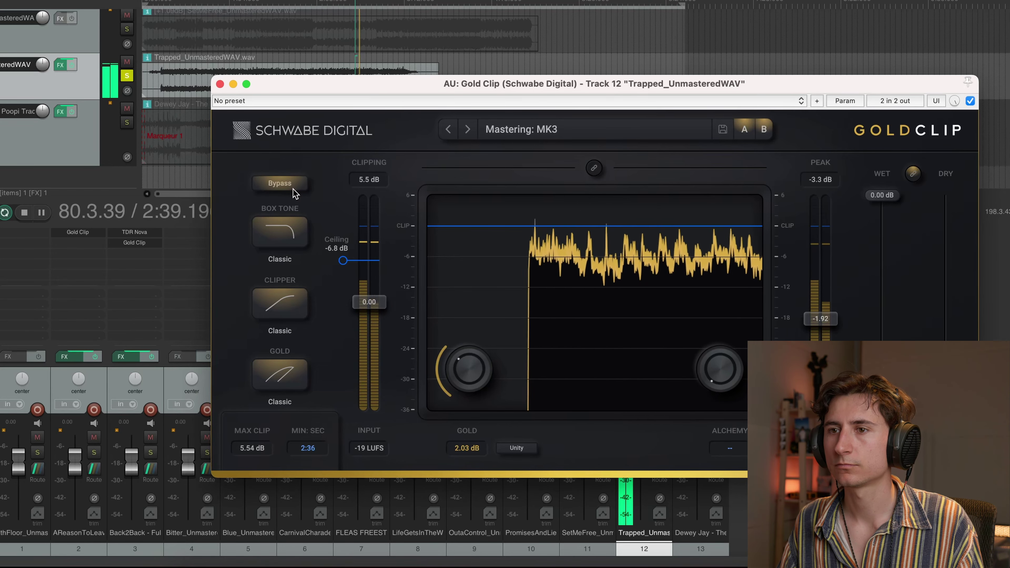
pyautogui.click(293, 186)
pyautogui.press('space')
# - Load the Mastering: SAV +4 MX preset, play it from 2:36, and lower the output level to -2.06 dB
pyautogui.click(520, 130)
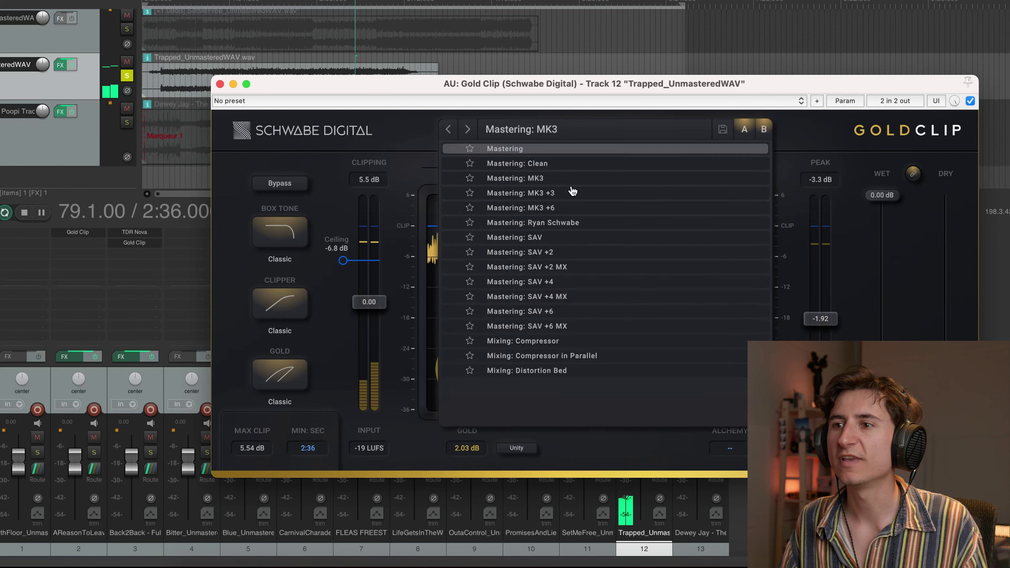
pyautogui.click(580, 303)
pyautogui.press('space')
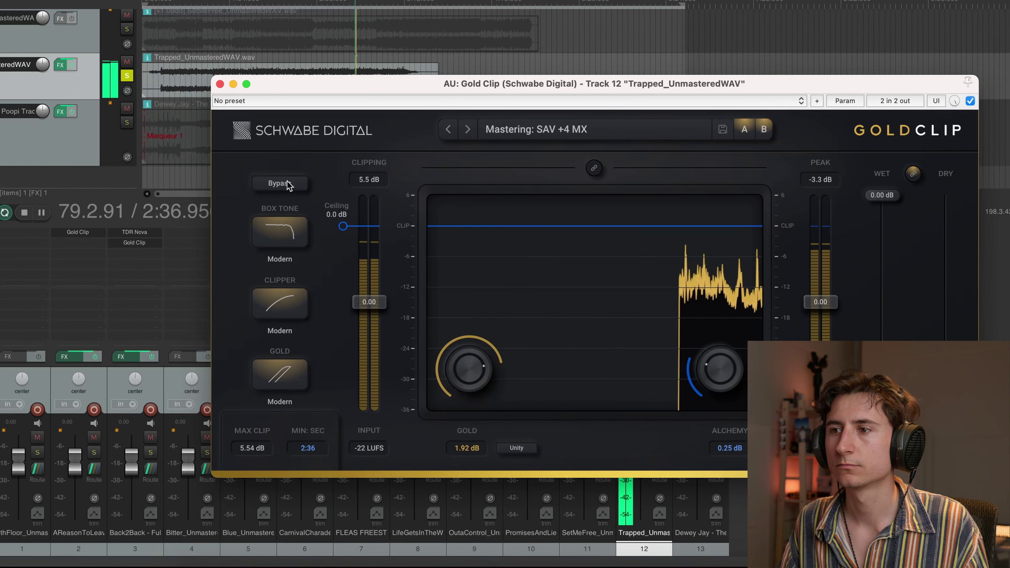
pyautogui.press('space')
pyautogui.click(557, 131)
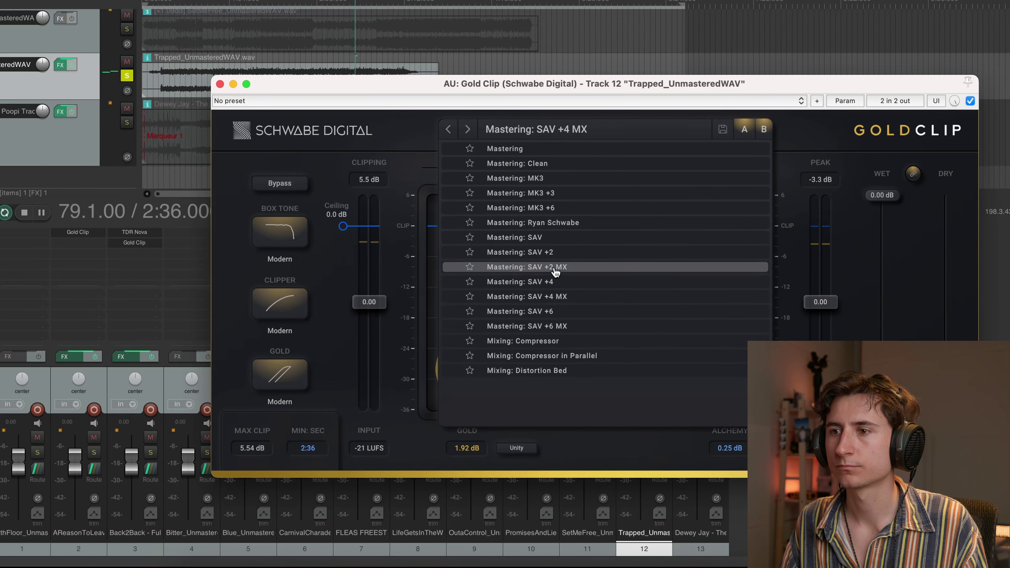
pyautogui.click(559, 297)
pyautogui.press('space')
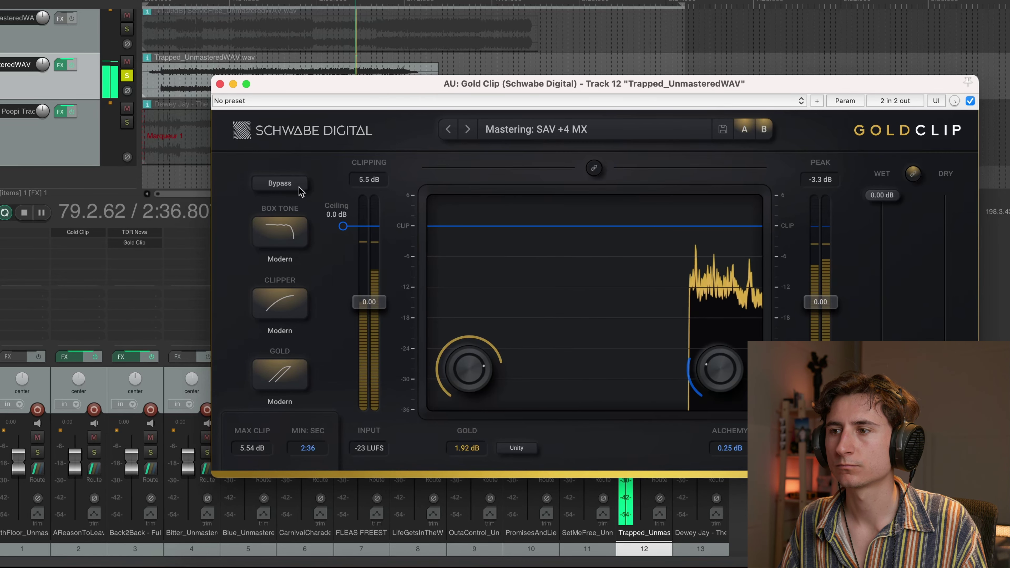
pyautogui.moveTo(827, 307); pyautogui.dragTo(827, 323)
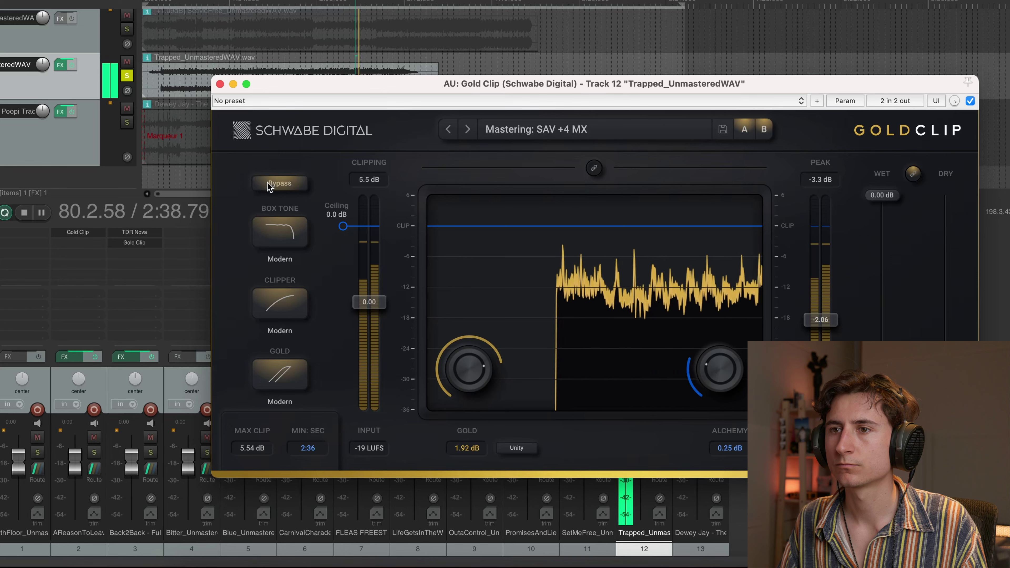
# - Compare the SAV +4 MX preset with bypass, replaying the passage from 2:36
pyautogui.click(292, 185)
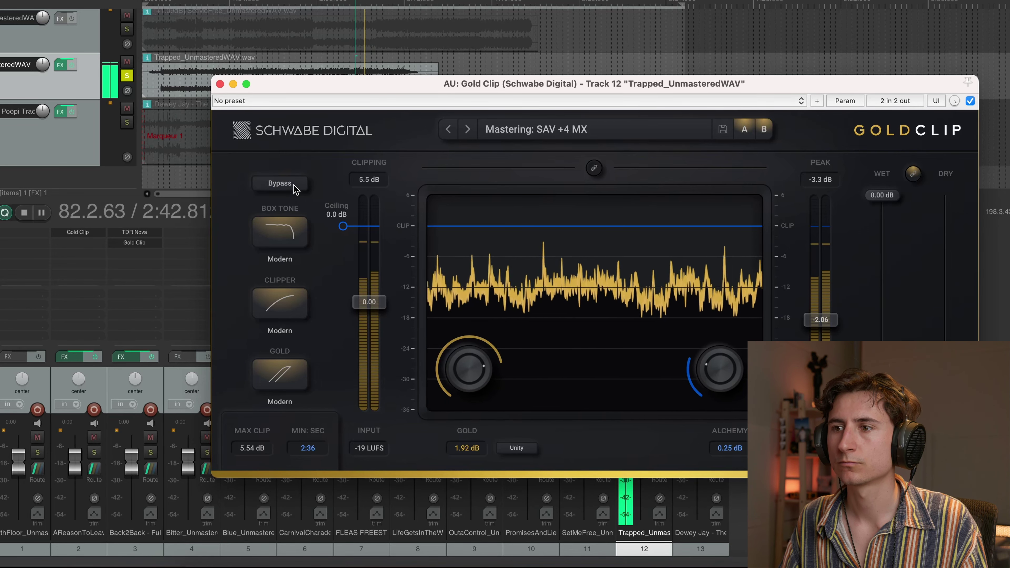
pyautogui.click(293, 184)
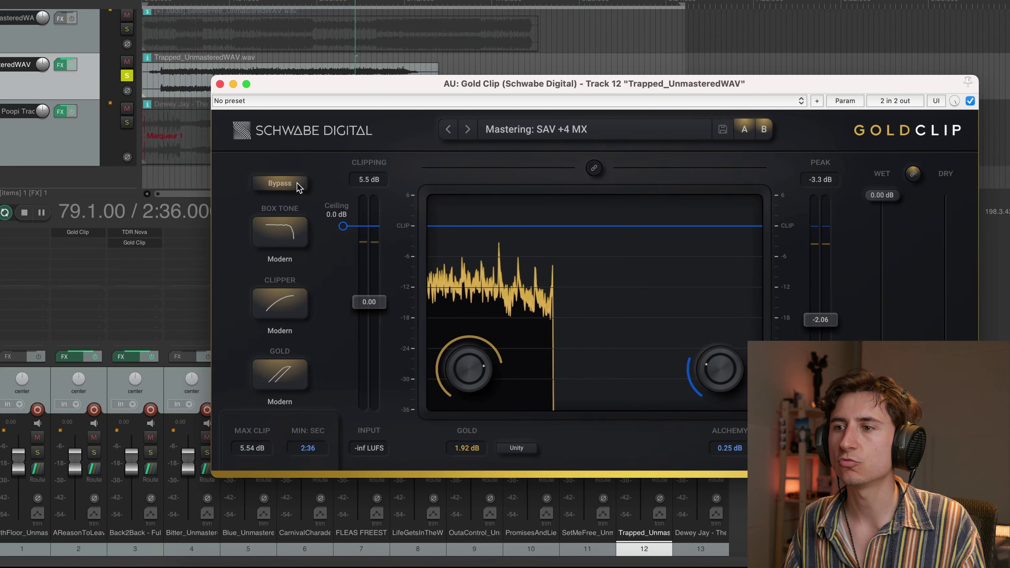
pyautogui.press('space')
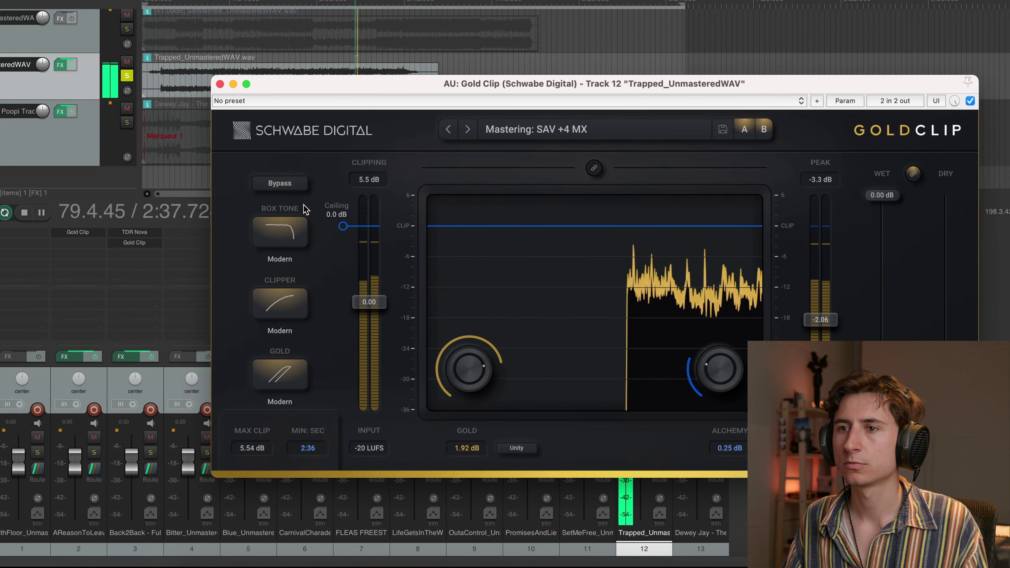
pyautogui.click(297, 184)
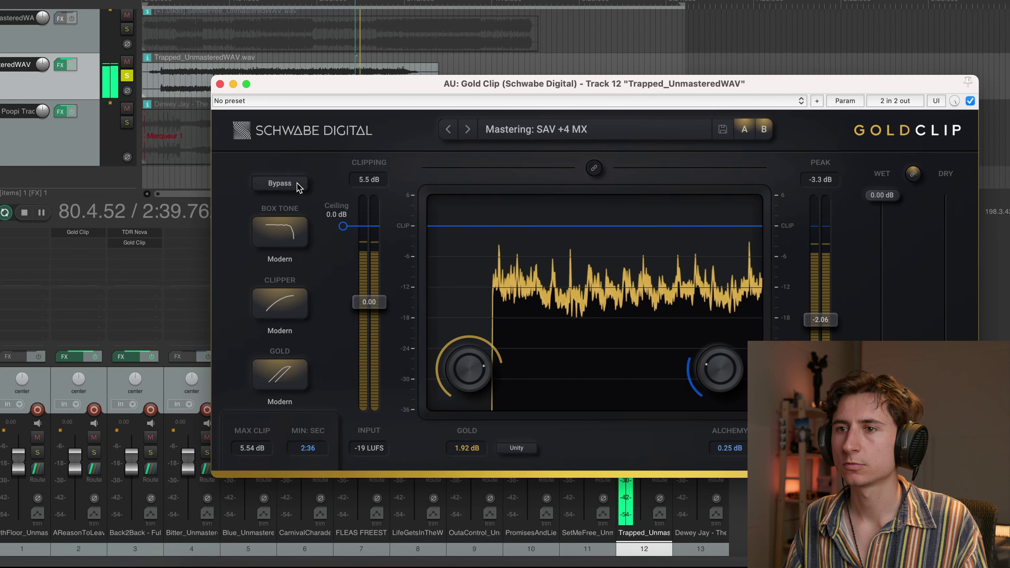
pyautogui.click(296, 185)
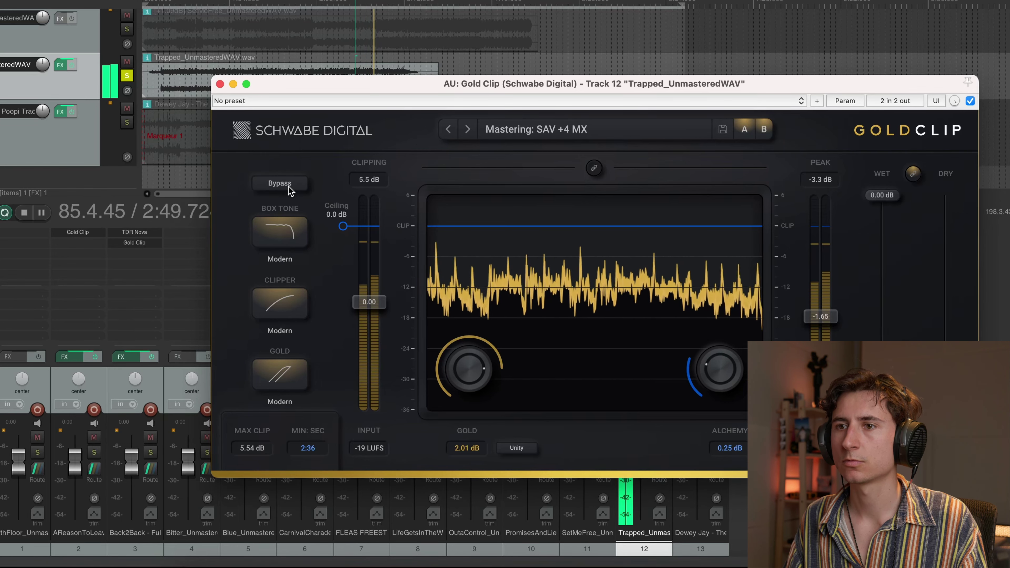
# - Restart playback around 2:48, move the start back to 2:47.5, and compare the preset with bypass on that passage
pyautogui.press('space')
pyautogui.press('space')
pyautogui.press('=')
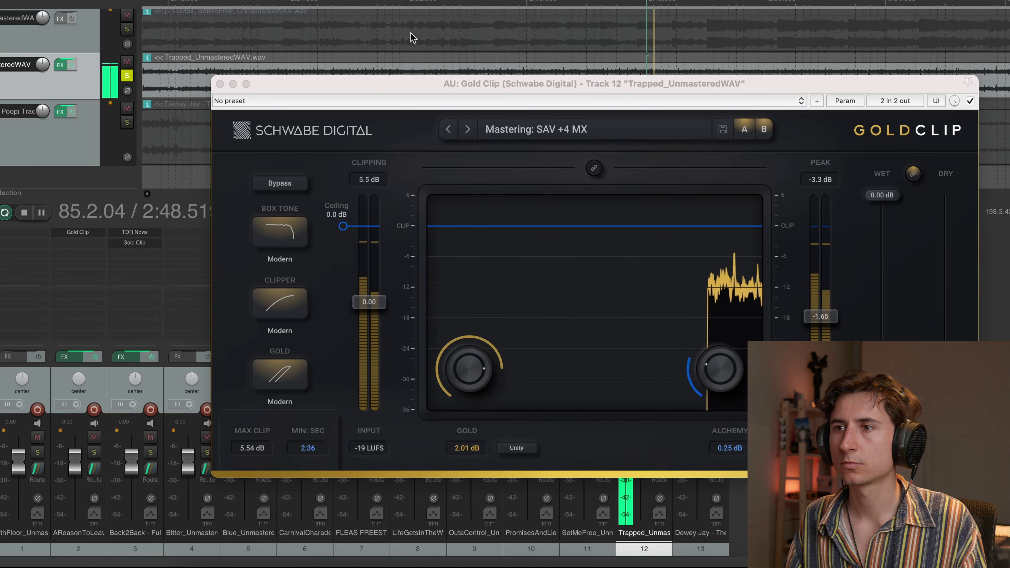
pyautogui.click(280, 183)
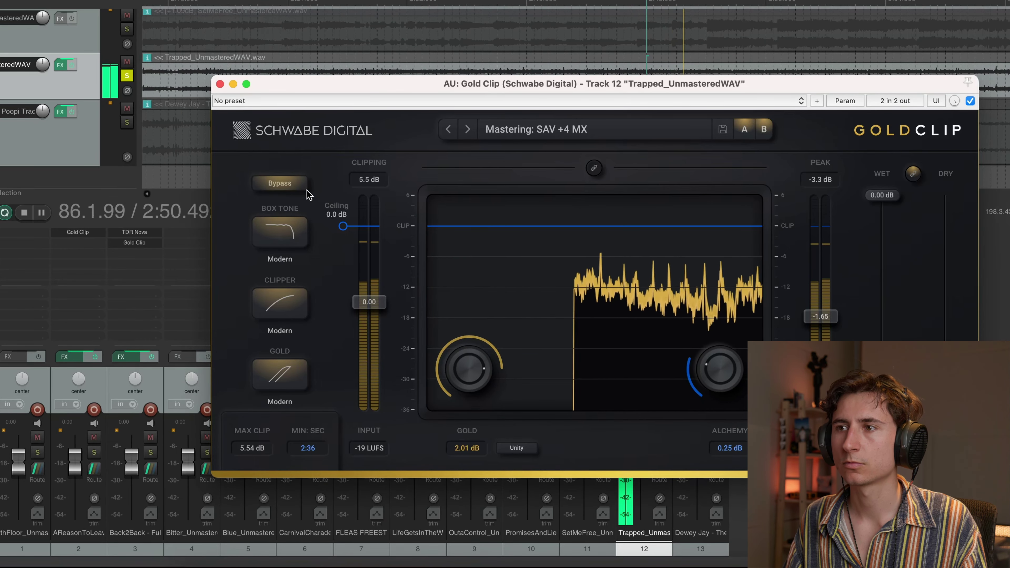
pyautogui.press('space')
pyautogui.press('Left')
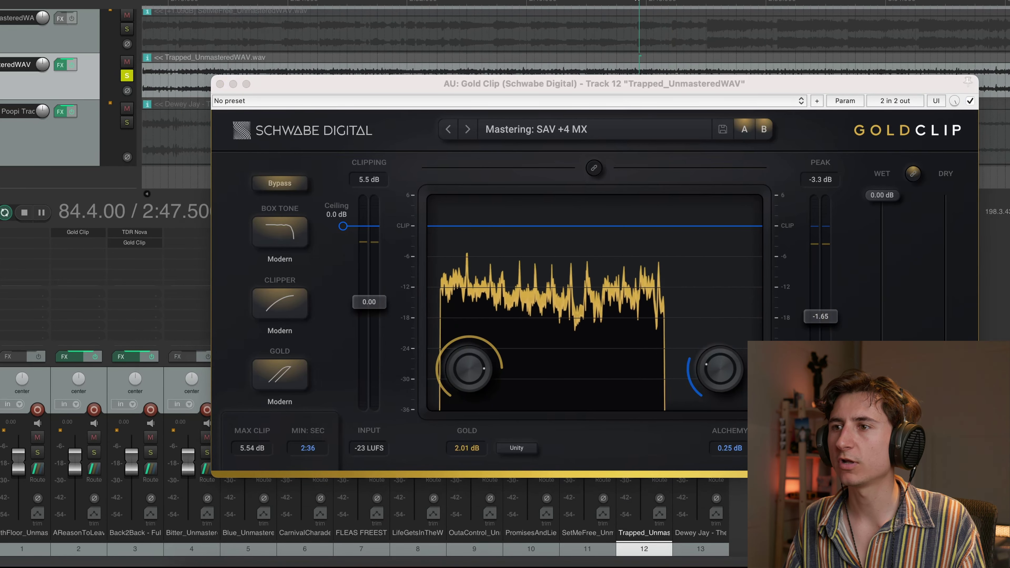
pyautogui.press('space')
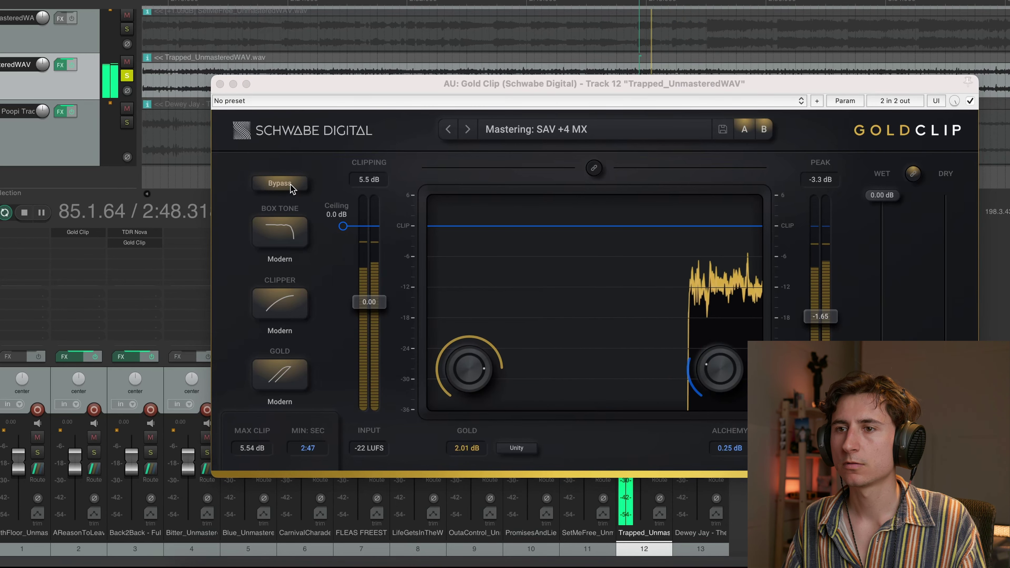
pyautogui.click(292, 186)
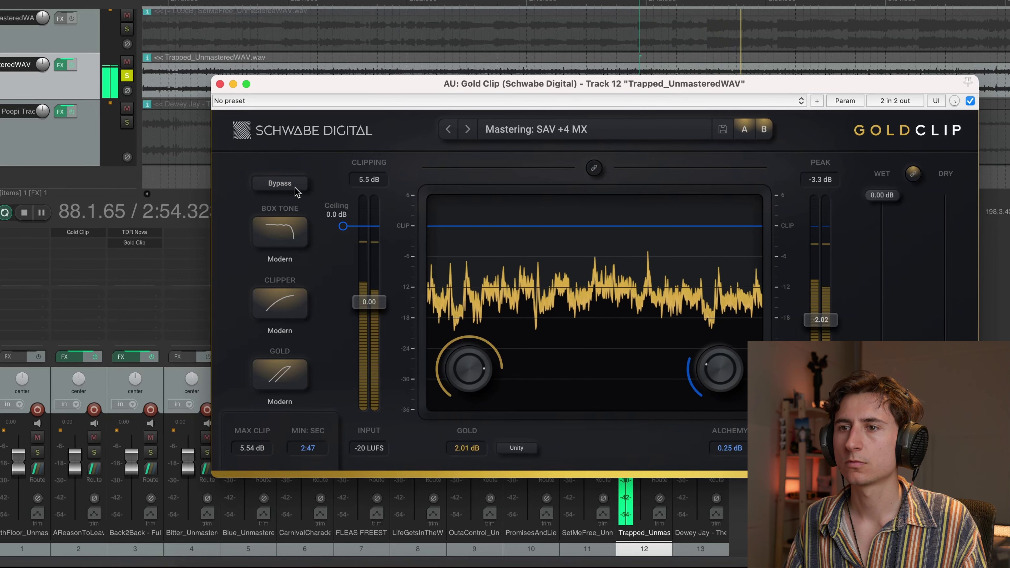
# - Close Gold Clip during playback, reopen it on the Trapped track, stop playback, and close the plugin
pyautogui.click(219, 84)
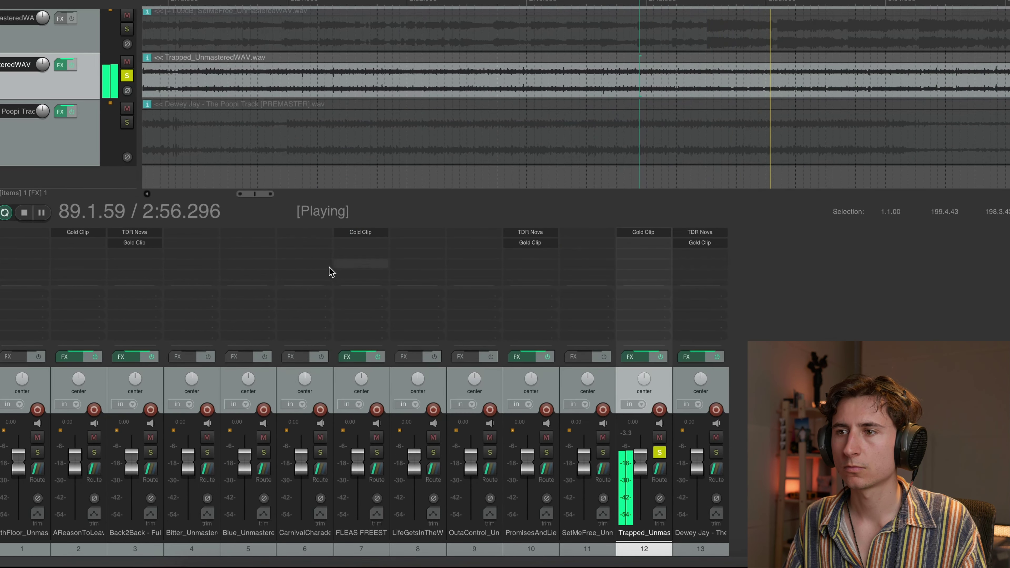
pyautogui.click(632, 236)
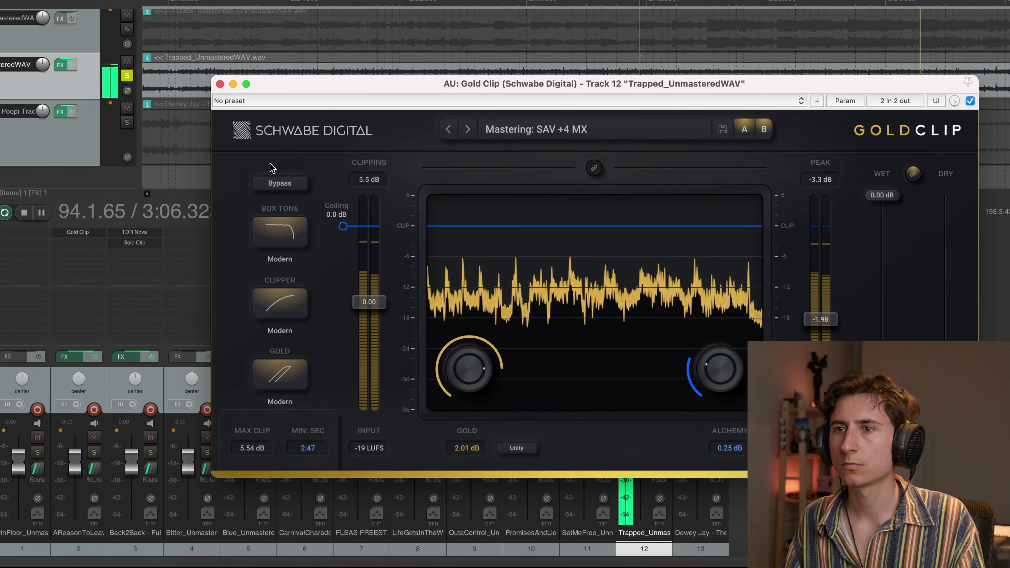
pyautogui.press('space')
pyautogui.click(220, 84)
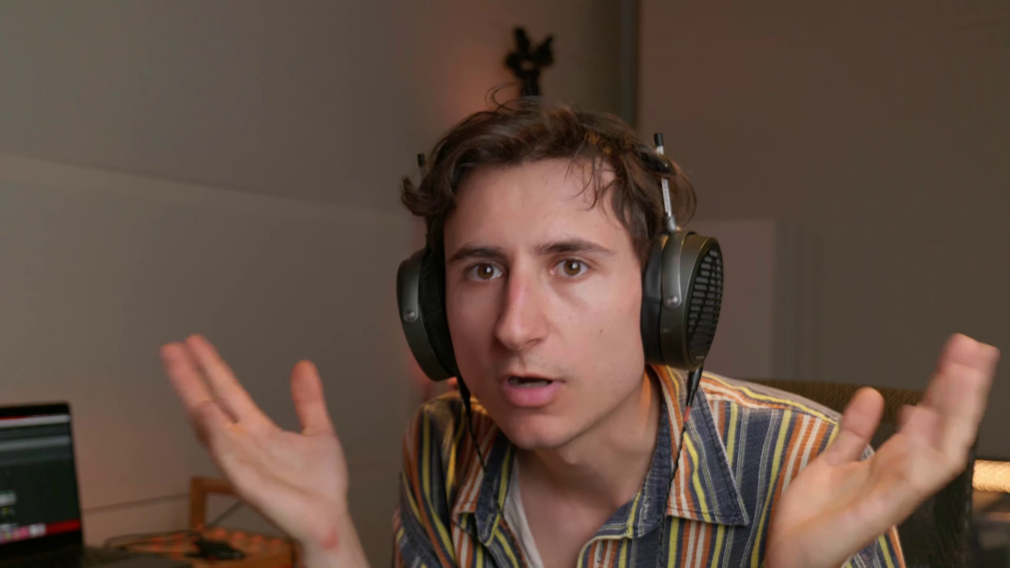